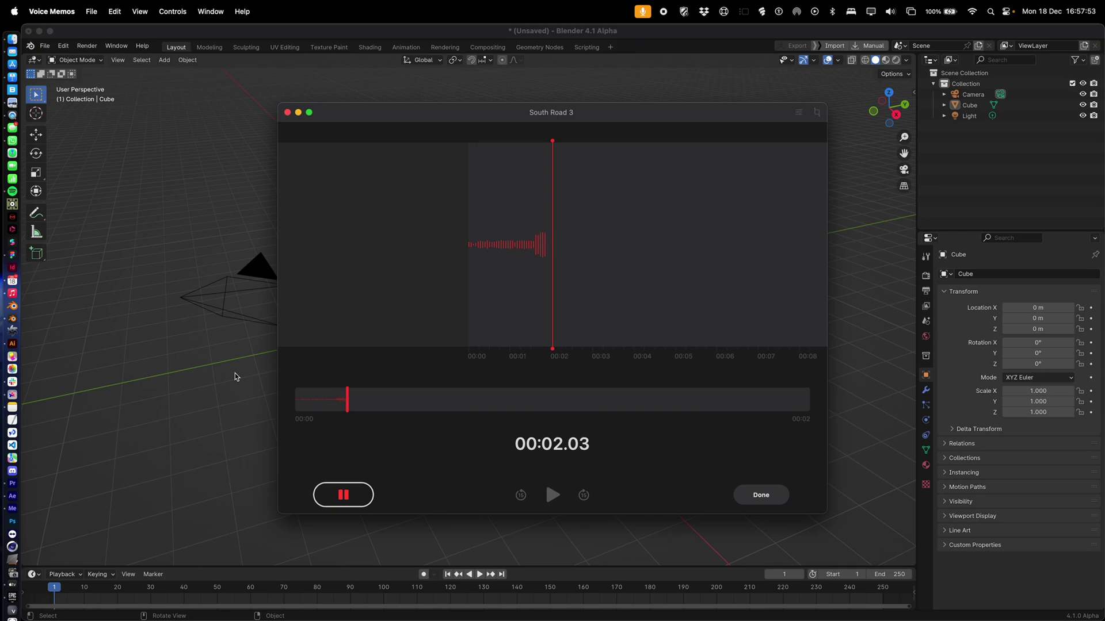
Delete the default camera, cube and light from the scene
{"action": "left_click", "coordinate": [234, 375]}
{"action": "left_click_drag", "start_coordinate": [624, 123], "coordinate": [241, 323]}
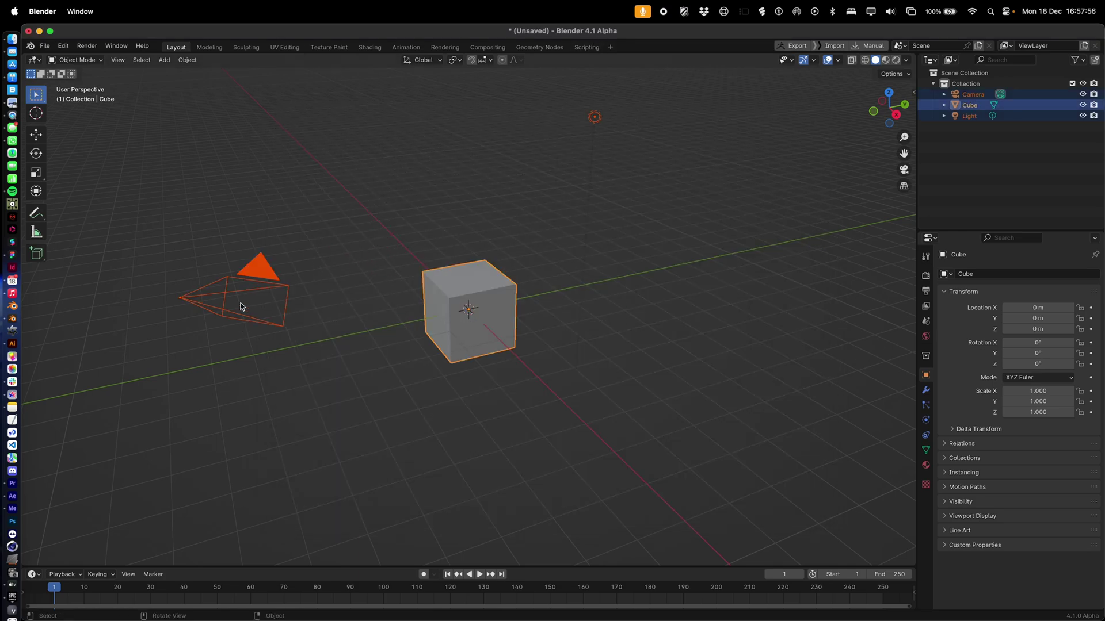
{"action": "key", "text": "x"}
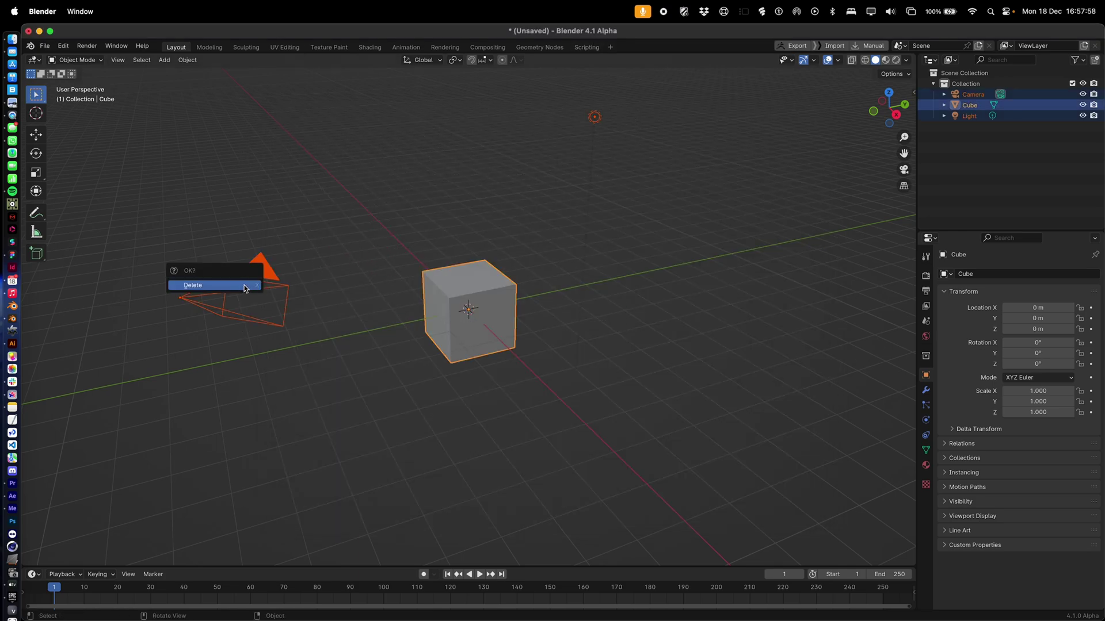
{"action": "left_click", "coordinate": [244, 286]}
Search the add-on preferences for "extra" and check the details of the Add Mesh: Extra Objects add-on
{"action": "key", "text": "shift+a"}
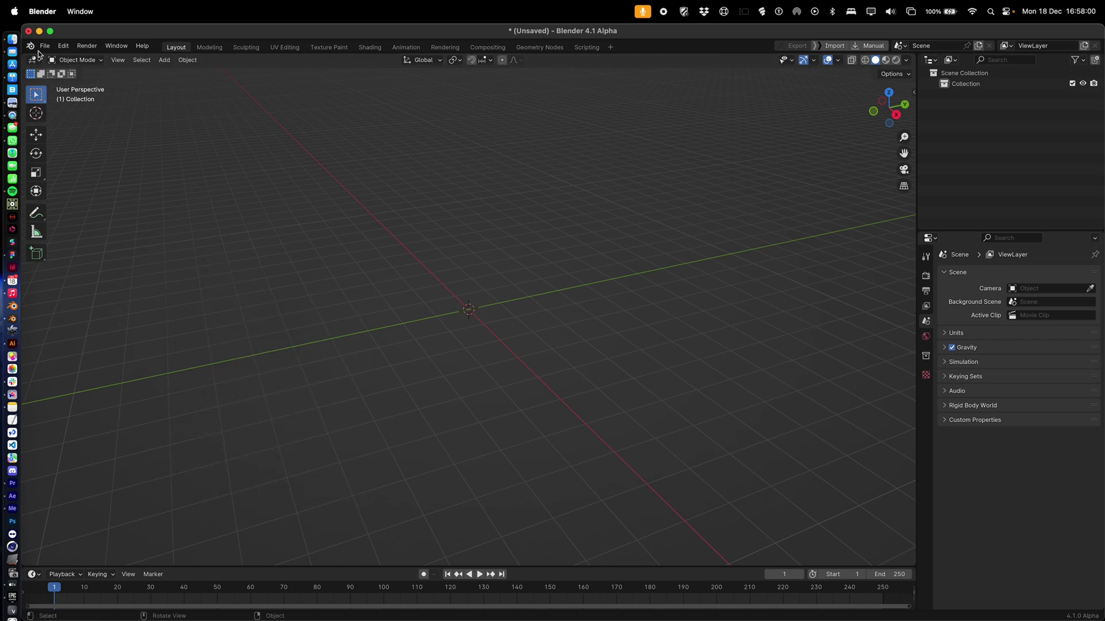
{"action": "left_click", "coordinate": [63, 45]}
{"action": "left_click", "coordinate": [90, 195]}
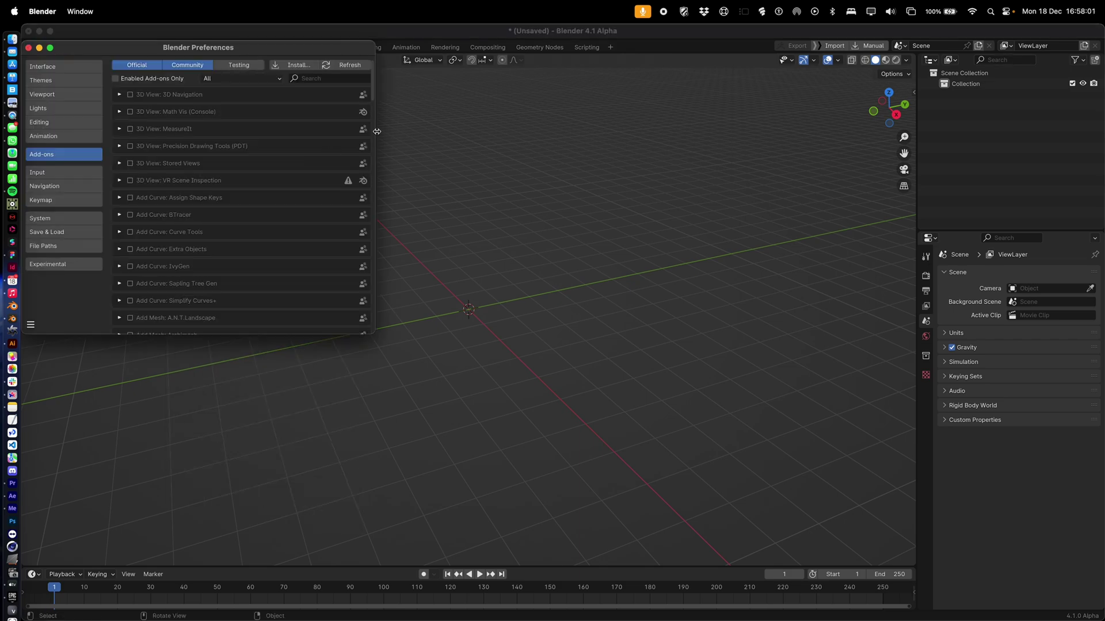
{"action": "left_click", "coordinate": [328, 78]}
{"action": "type", "text": "extra"}
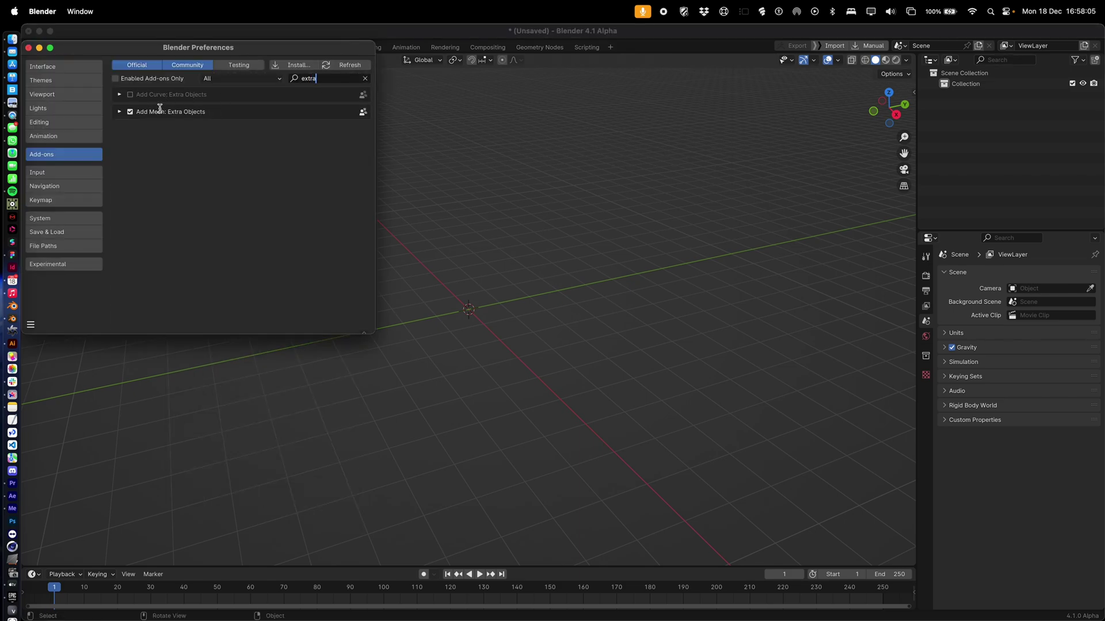
{"action": "left_click", "coordinate": [119, 111]}
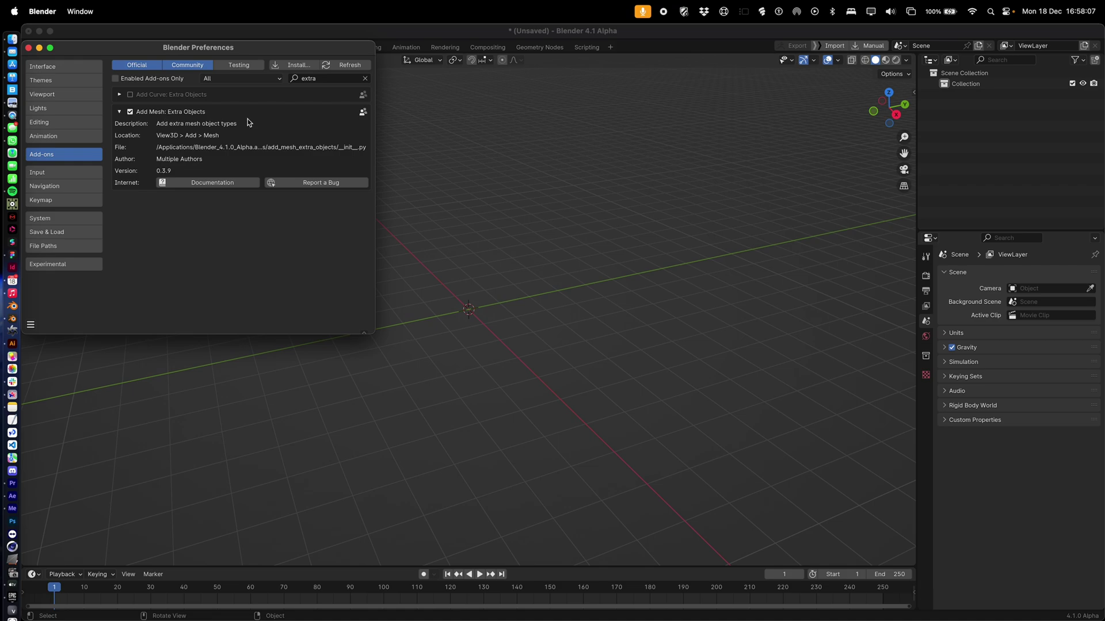
{"action": "left_click", "coordinate": [29, 47]}
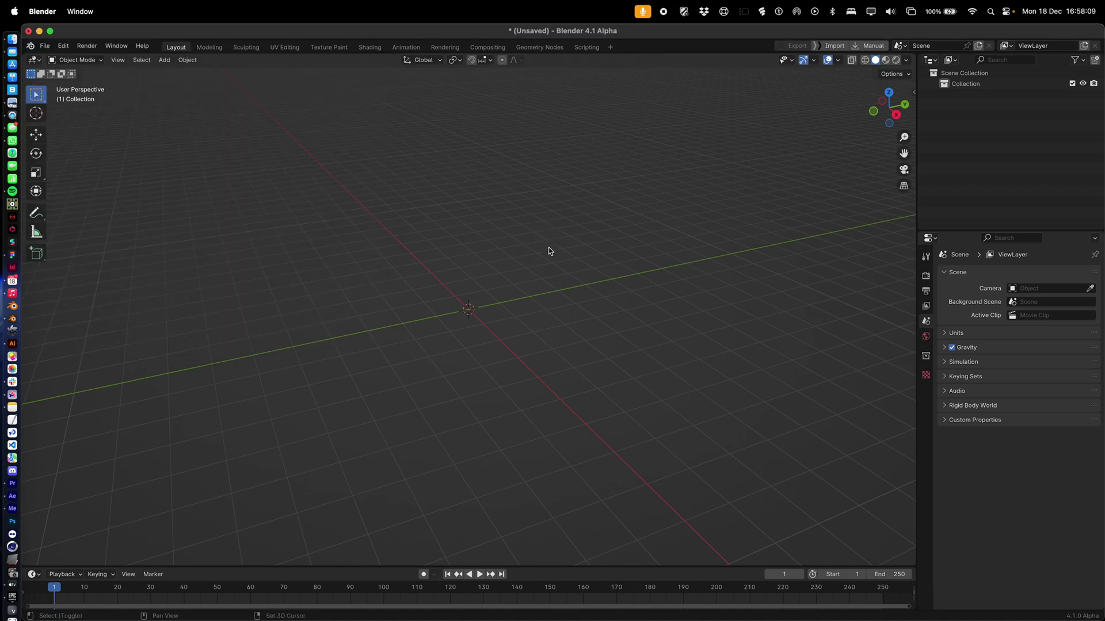
Add a rock mesh with the Rock Generator and stretch its X scale range to 5.44 and 5.46
{"action": "key", "text": "shift+a"}
{"action": "mouse_move", "coordinate": [551, 264]}
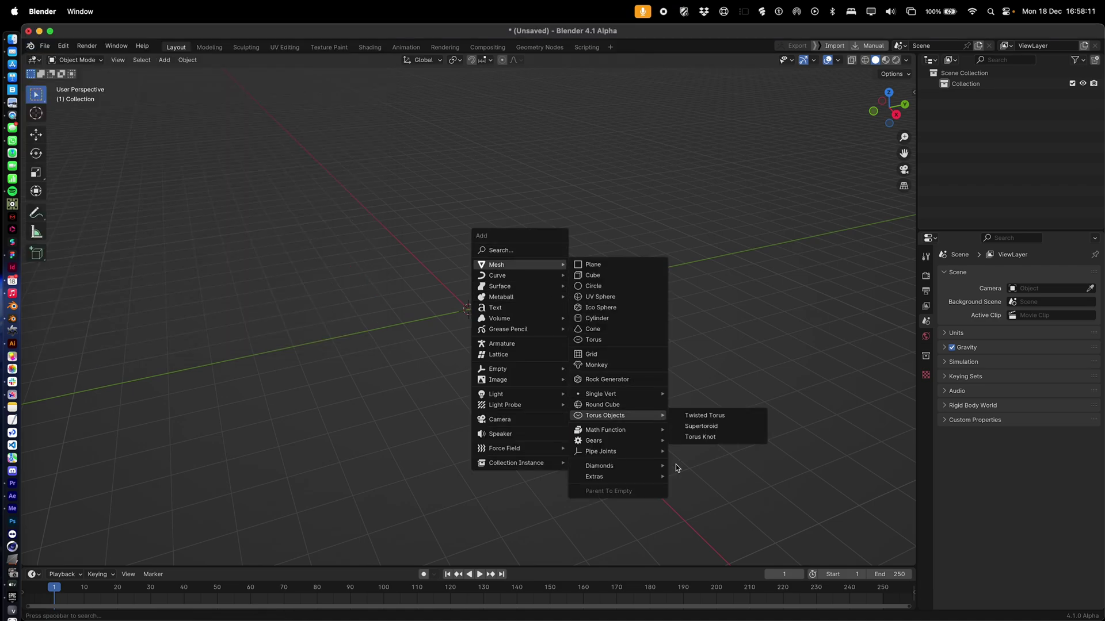
{"action": "left_click", "coordinate": [602, 379]}
{"action": "scroll", "coordinate": [518, 321], "scroll_direction": "up", "scroll_amount": 4}
{"action": "left_click", "coordinate": [61, 556]}
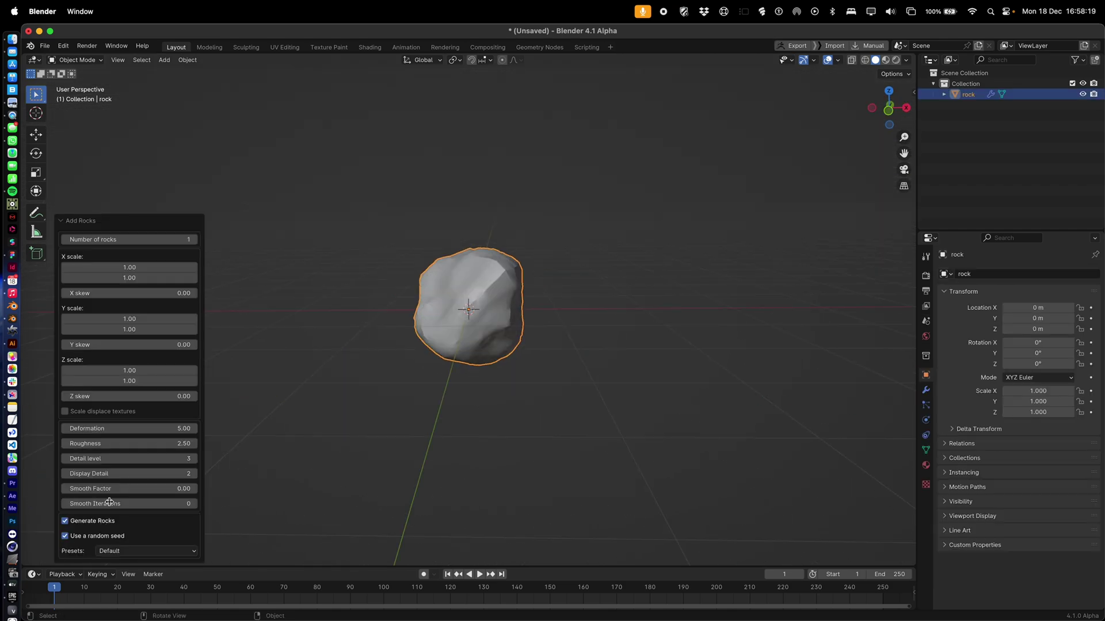
{"action": "left_click_drag", "start_coordinate": [130, 269], "coordinate": [257, 275]}
{"action": "mouse_move", "coordinate": [144, 242]}
{"action": "left_mouse_down"}
{"action": "mouse_move", "coordinate": [163, 242]}
{"action": "mouse_move", "coordinate": [153, 242]}
{"action": "left_mouse_up"}
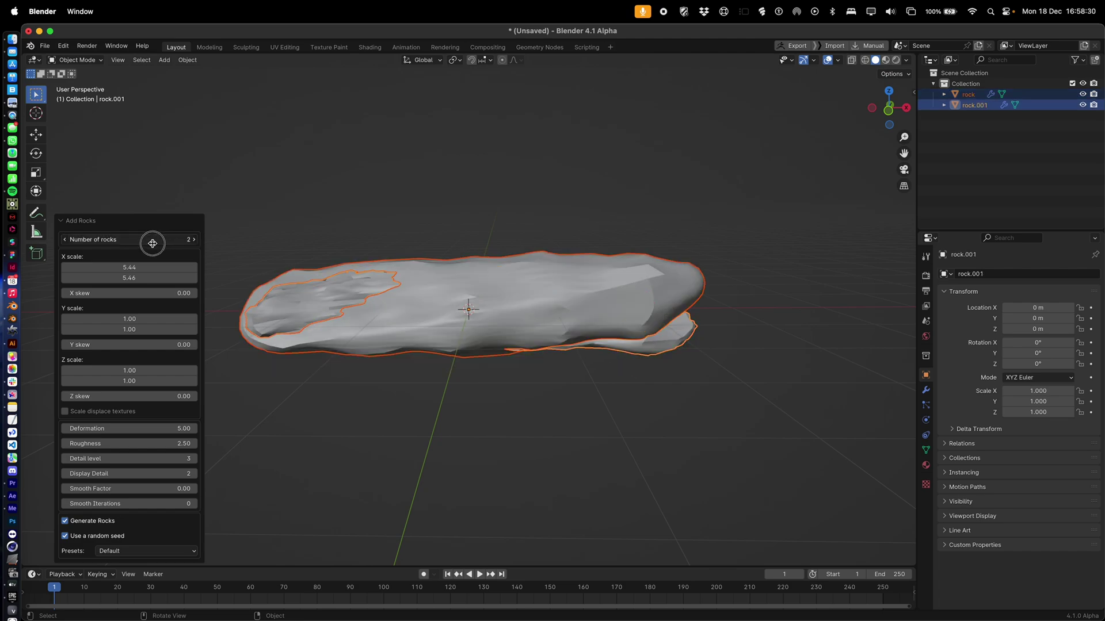
{"action": "left_click", "coordinate": [144, 242]}
{"action": "type", "text": "1"}
{"action": "key", "text": "Return"}
Turn off the random seed for the generated rock and set the user seed to 133
{"action": "left_click", "coordinate": [72, 536]}
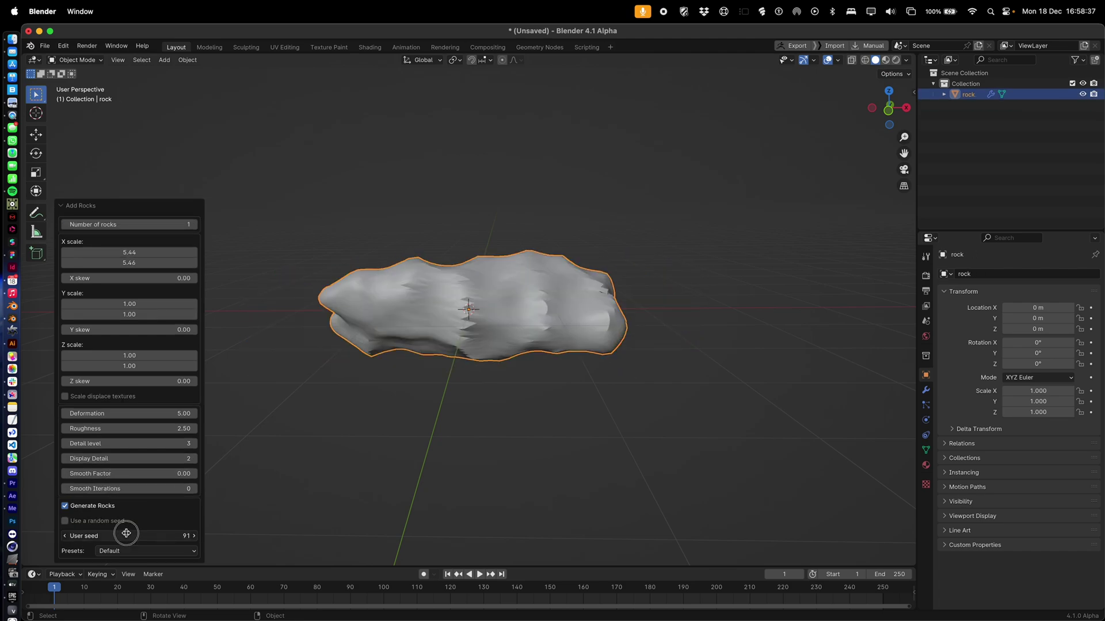
{"action": "left_click_drag", "start_coordinate": [128, 533], "coordinate": [137, 529]}
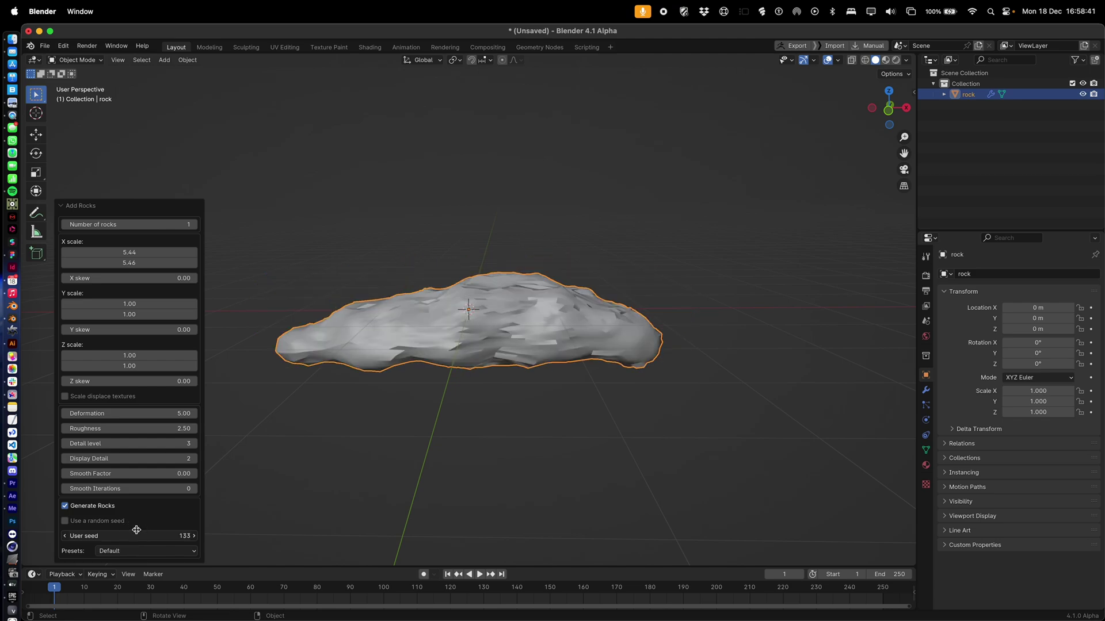
Shorten the generated rock by setting its X scale range to 1.36 and 4.16
{"action": "middle_click_drag", "start_coordinate": [368, 377], "coordinate": [501, 374]}
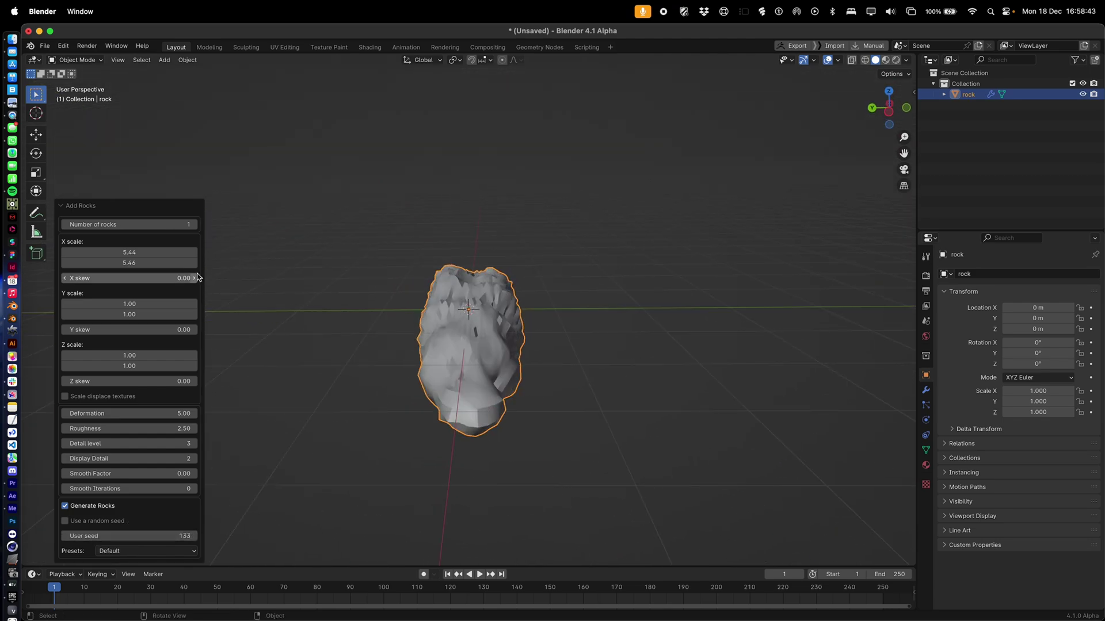
{"action": "left_click_drag", "start_coordinate": [163, 266], "coordinate": [69, 286]}
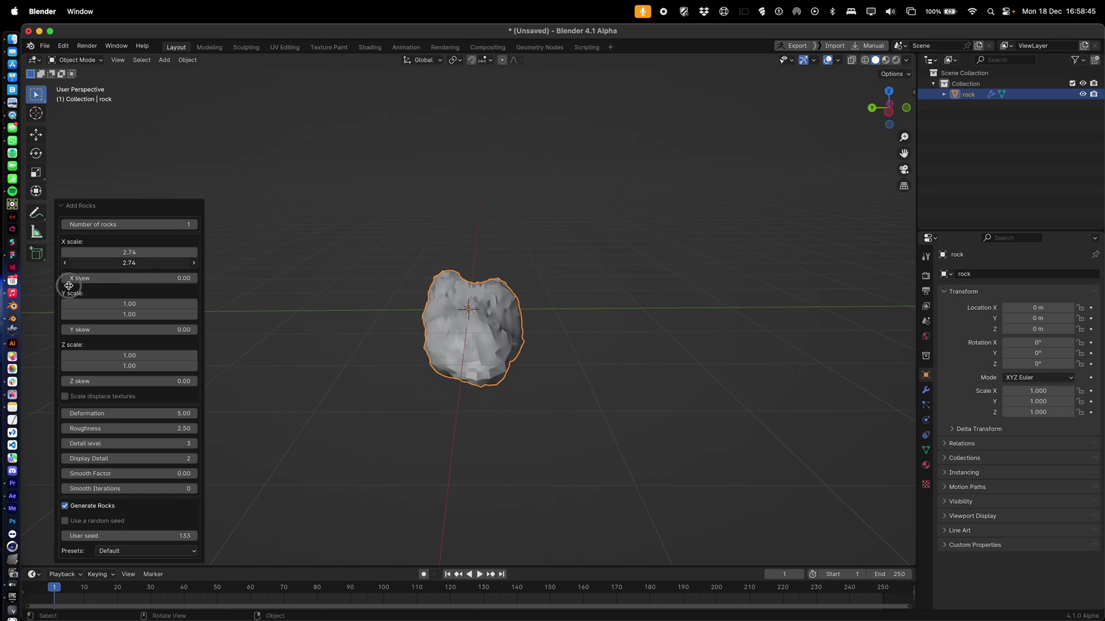
{"action": "middle_click_drag", "start_coordinate": [510, 244], "coordinate": [340, 245]}
{"action": "mouse_move", "coordinate": [131, 253]}
{"action": "left_mouse_down"}
{"action": "mouse_move", "coordinate": [169, 260]}
{"action": "mouse_move", "coordinate": [123, 266]}
{"action": "mouse_move", "coordinate": [146, 268]}
{"action": "left_mouse_up"}
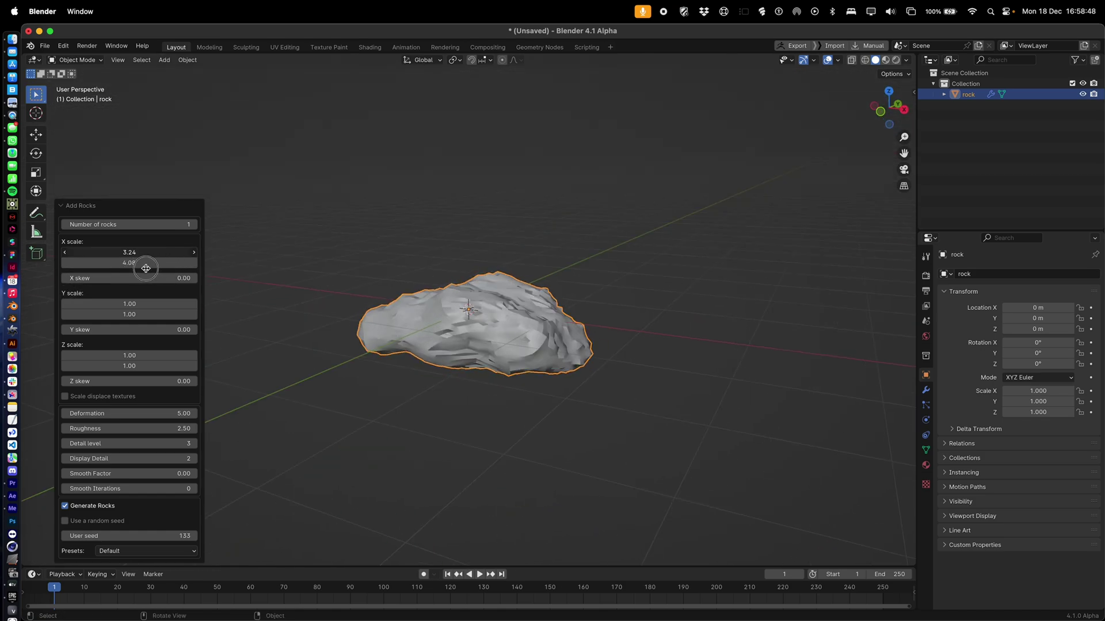
{"action": "left_click_drag", "start_coordinate": [146, 269], "coordinate": [76, 265]}
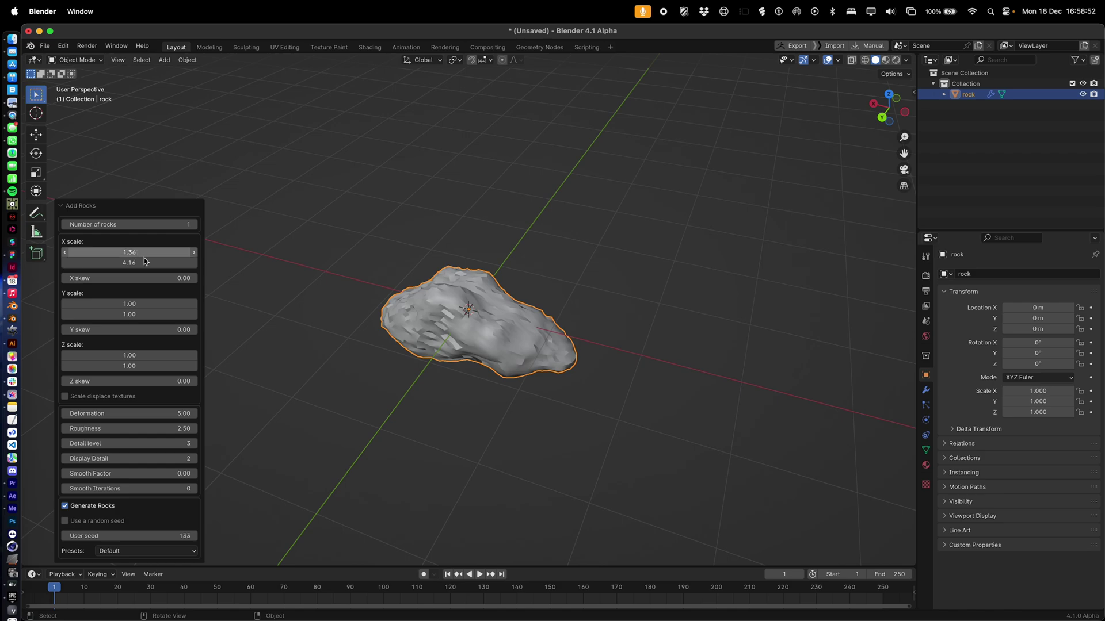
Apply all of the rock's generated Subsurf and Displace modifiers
{"action": "middle_click_drag", "start_coordinate": [440, 297], "coordinate": [491, 329]}
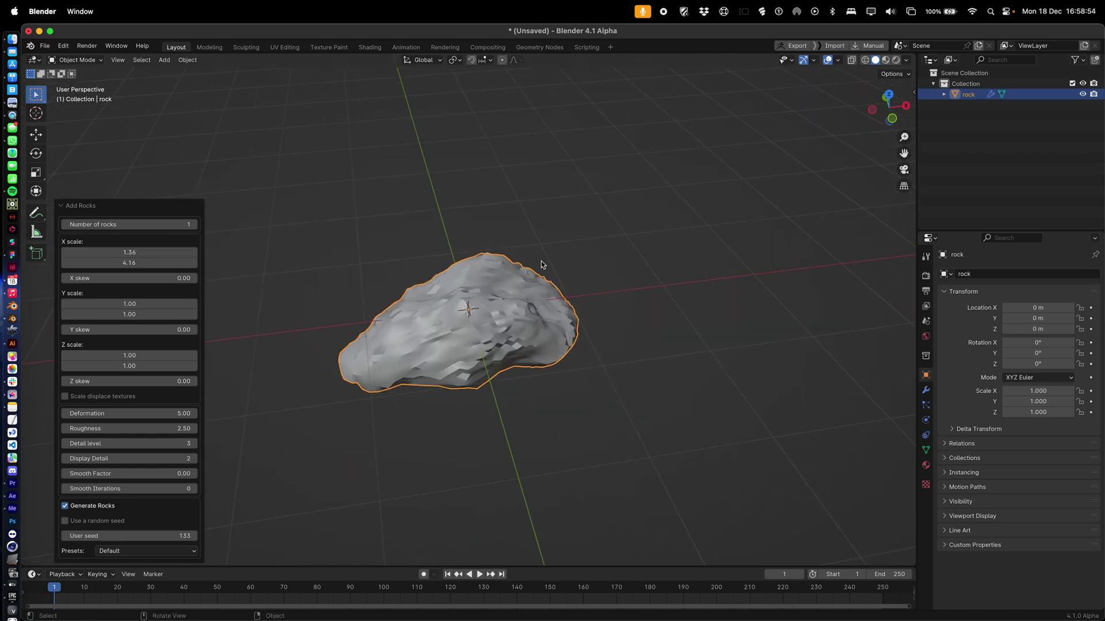
{"action": "left_click", "coordinate": [541, 264]}
{"action": "left_click", "coordinate": [502, 311]}
{"action": "left_click", "coordinate": [925, 391]}
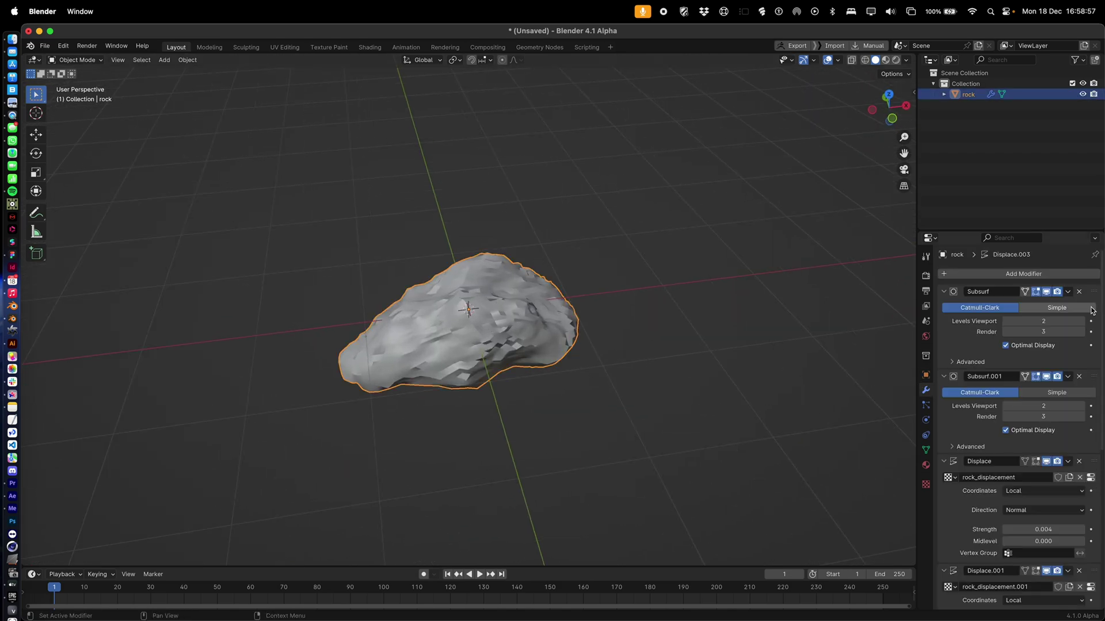
{"action": "key", "text": "ctrl+a"}
{"action": "key", "text": "ctrl+a"}
{"action": "key", "text": "ctrl+a"}
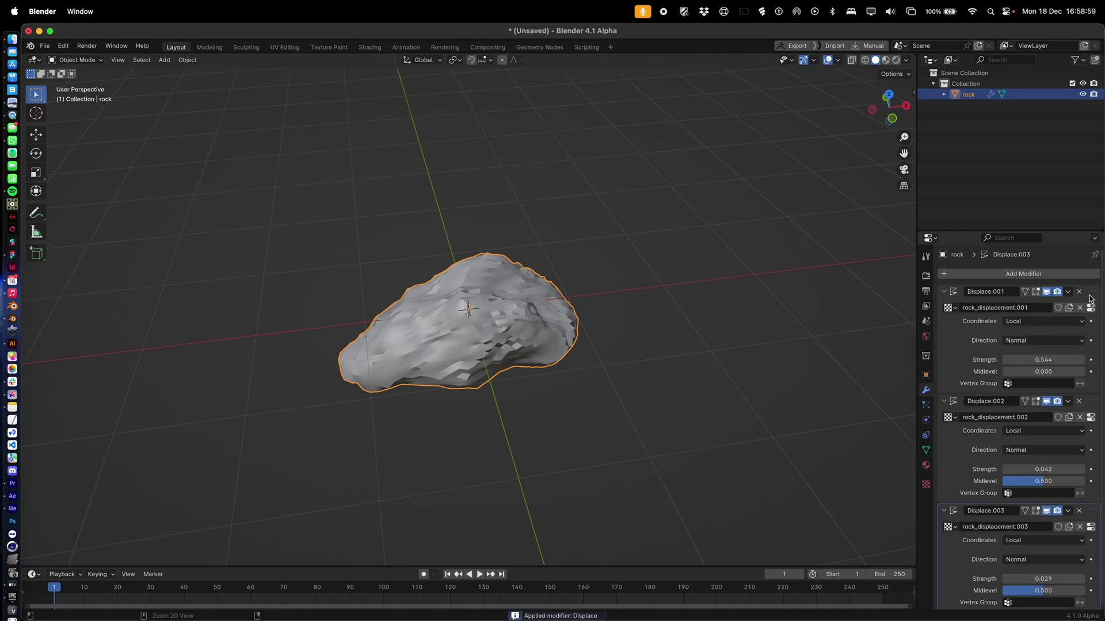
{"action": "key", "text": "ctrl+a"}
{"action": "key", "text": "ctrl+a"}
{"action": "key", "text": "ctrl+a"}
Add a Remesh modifier in Voxel mode to the rock and apply it
{"action": "middle_click_drag", "start_coordinate": [695, 310], "coordinate": [616, 288]}
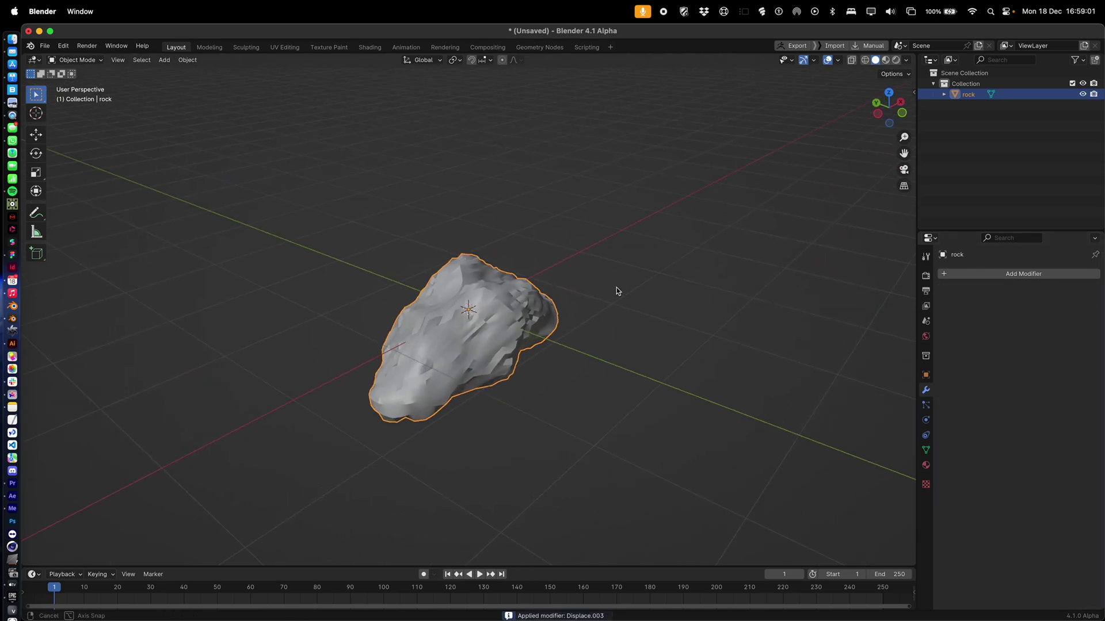
{"action": "key", "text": "shift+a"}
{"action": "mouse_move", "coordinate": [970, 311]}
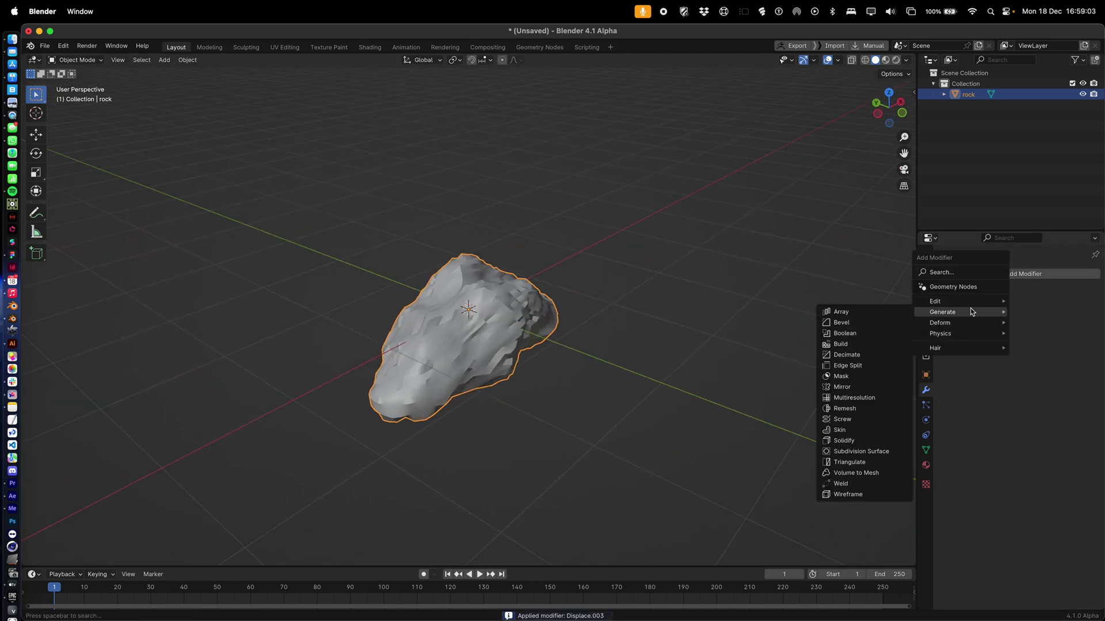
{"action": "left_click", "coordinate": [874, 409]}
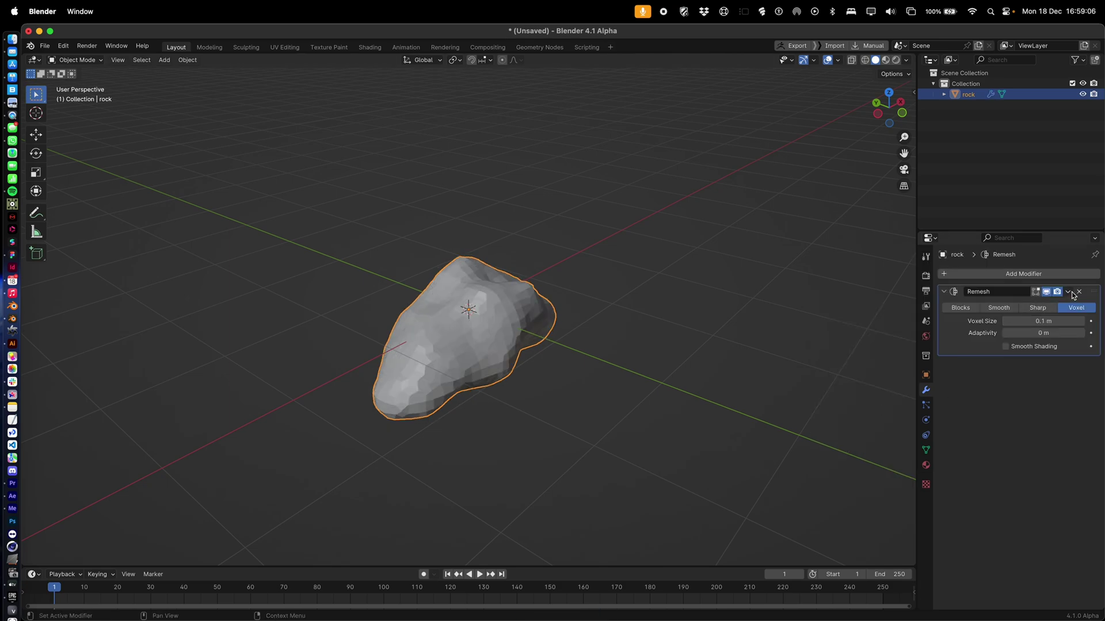
{"action": "key", "text": "super+Tab"}
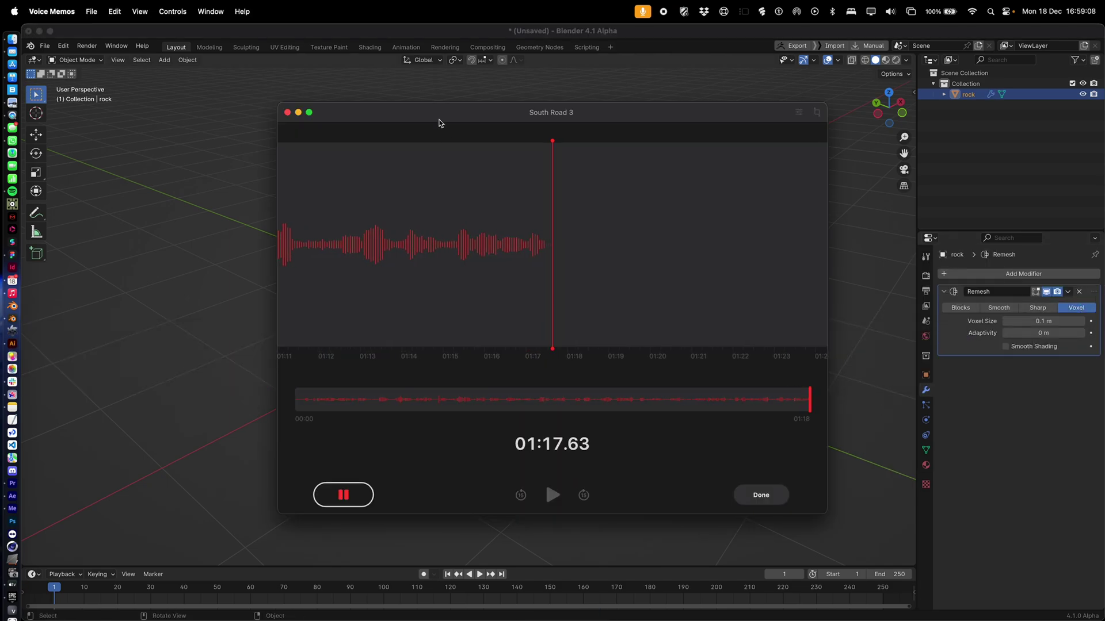
{"action": "key", "text": "super+Tab"}
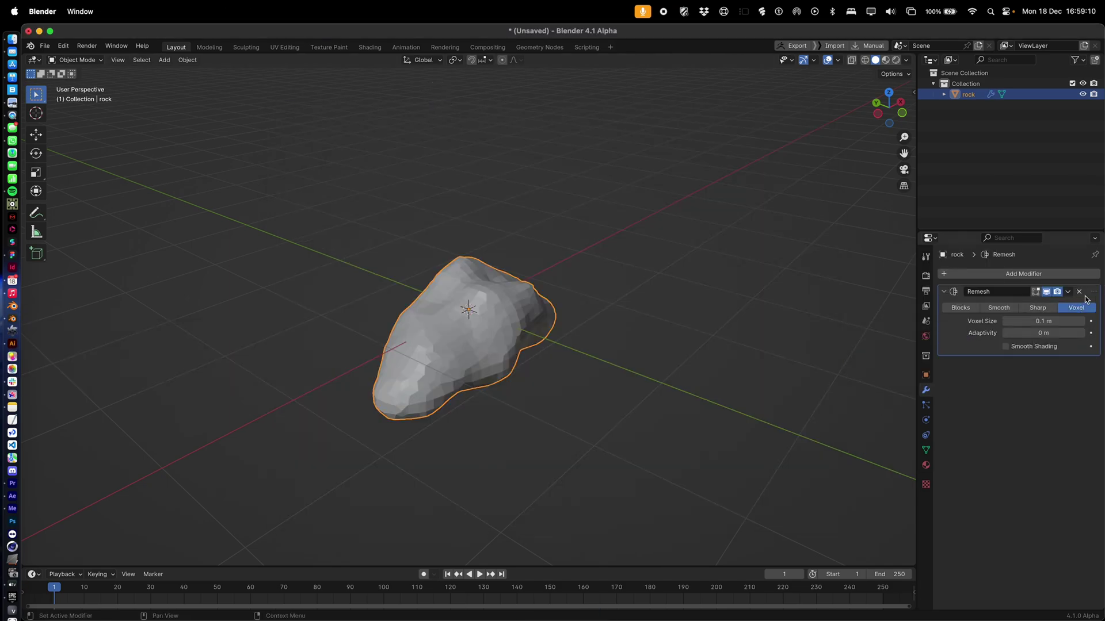
{"action": "key", "text": "ctrl+a"}
Select the remeshed rock and switch to the Sculpting workspace
{"action": "left_click", "coordinate": [675, 277]}
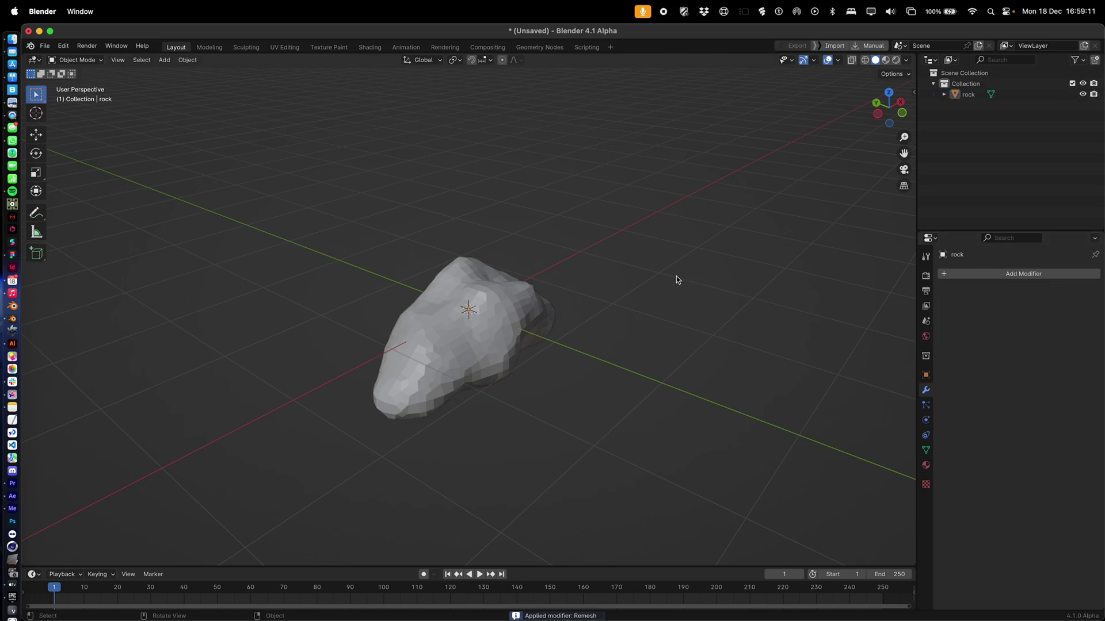
{"action": "left_click", "coordinate": [517, 323]}
{"action": "middle_click_drag", "start_coordinate": [517, 323], "coordinate": [641, 278]}
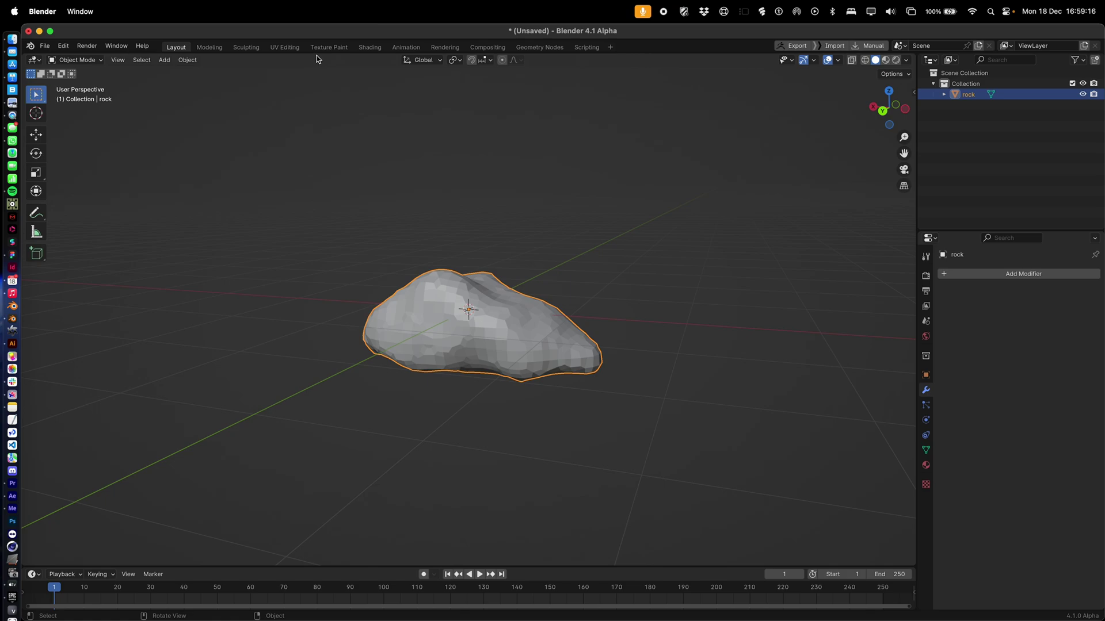
{"action": "left_click", "coordinate": [254, 48]}
{"action": "middle_click_drag", "start_coordinate": [593, 323], "coordinate": [771, 368]}
Create a new texture for the Draw brush and load the image "Grey black tree trunk.jpg" into it
{"action": "left_click", "coordinate": [366, 74]}
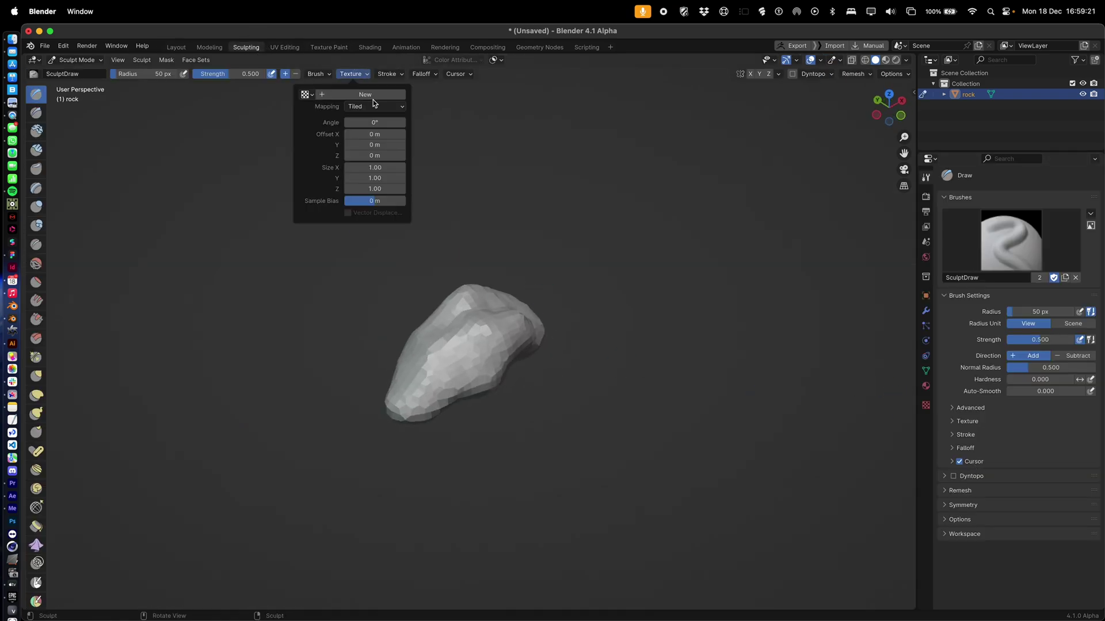
{"action": "left_click", "coordinate": [374, 97]}
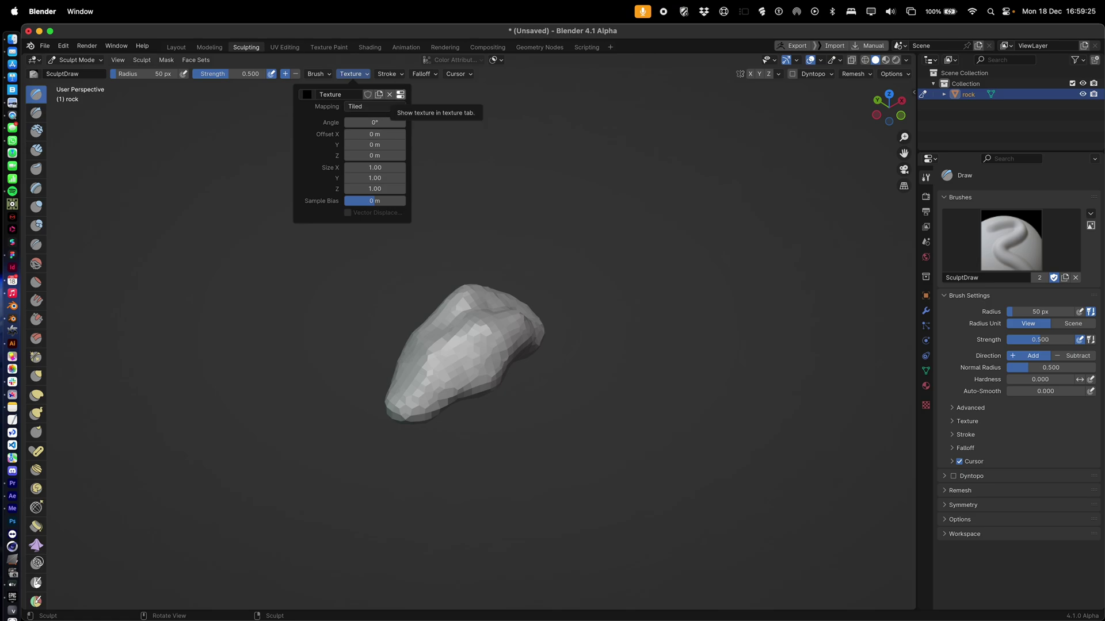
{"action": "left_click", "coordinate": [401, 95]}
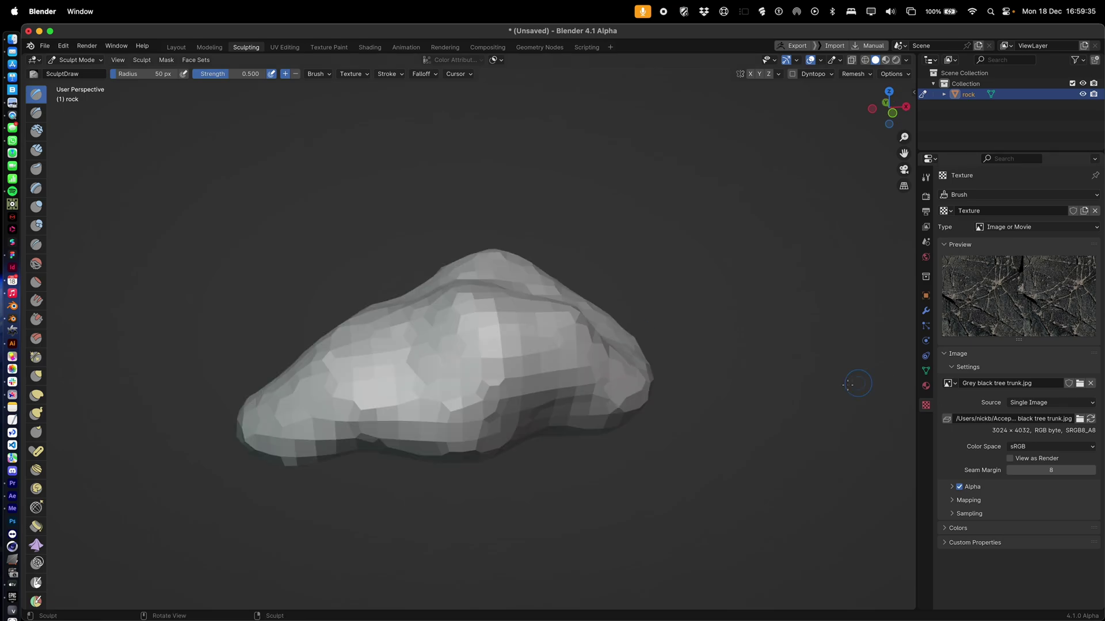
Enable Dyntopo with a 2 px detail size, and set the Draw brush to a 500 px radius and 1.000 strength
{"action": "left_click", "coordinate": [925, 177]}
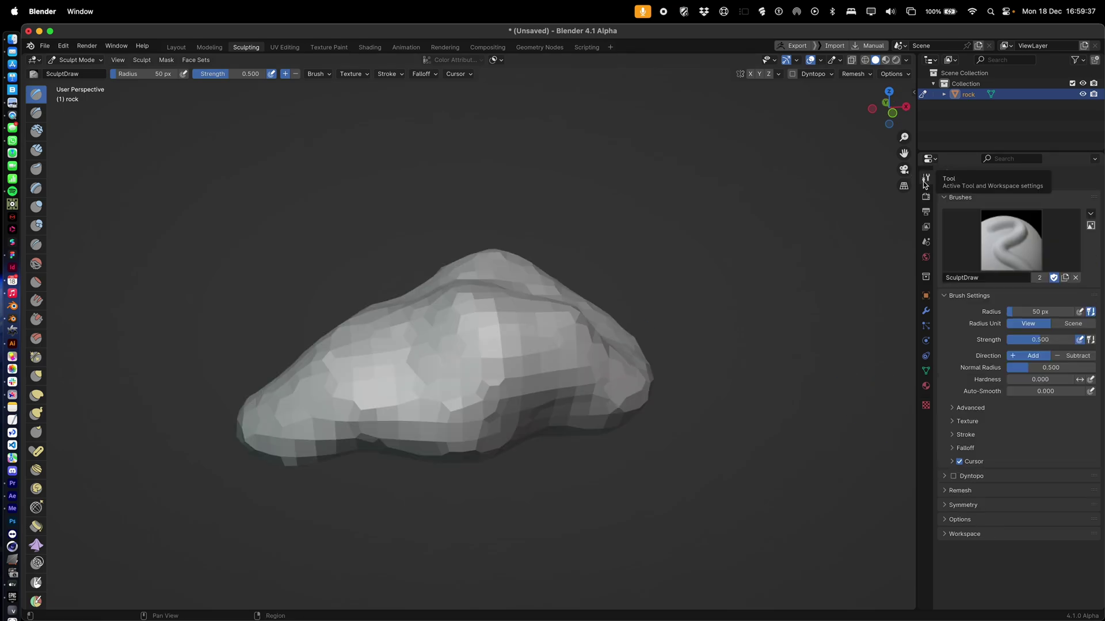
{"action": "left_click", "coordinate": [953, 477]}
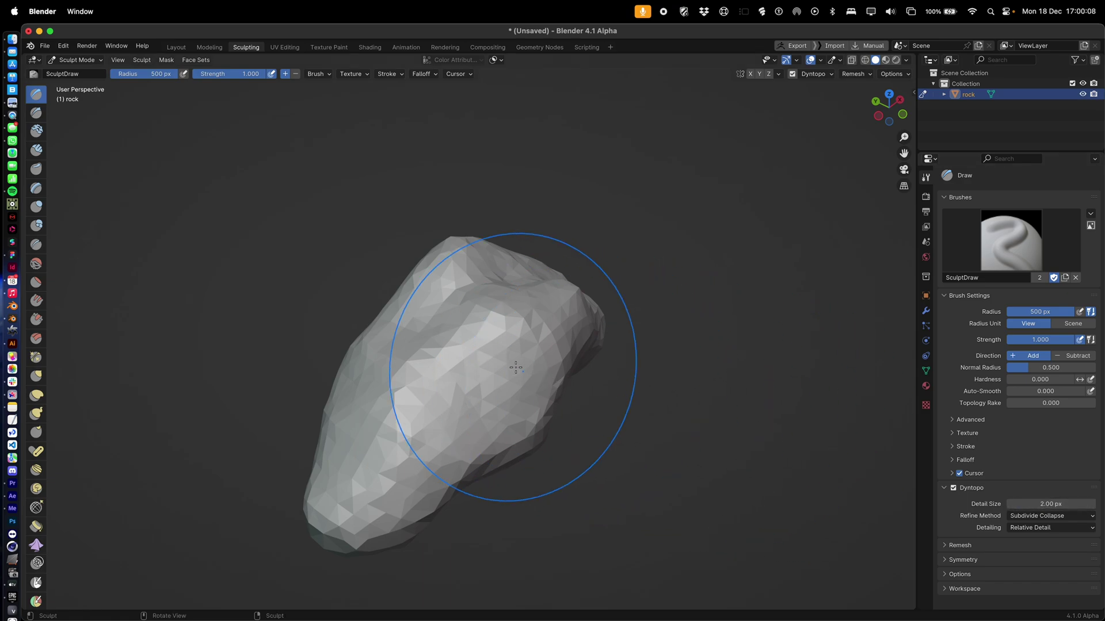
Sculpt rocky detail over all sides of the rock using the Rocks007 ambient occlusion texture, with the Draw brush at 500 px radius and 0.473 strength
{"action": "middle_click_drag", "start_coordinate": [511, 358], "coordinate": [132, 105]}
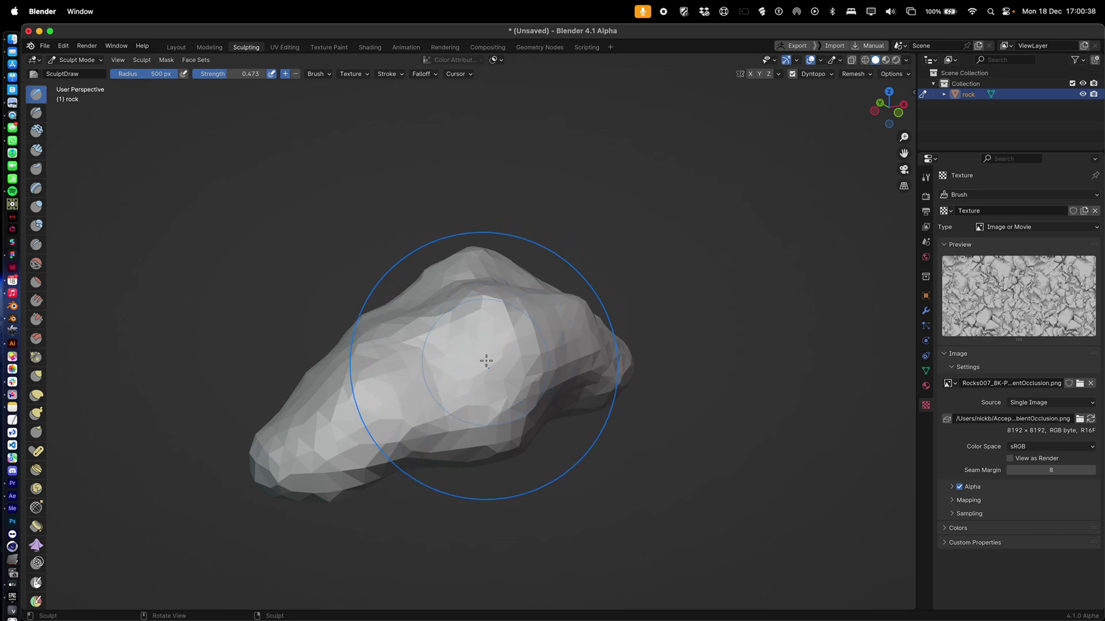
{"action": "mouse_move", "coordinate": [496, 353]}
{"action": "left_mouse_down"}
{"action": "mouse_move", "coordinate": [382, 402]}
{"action": "mouse_move", "coordinate": [378, 420]}
{"action": "left_mouse_up"}
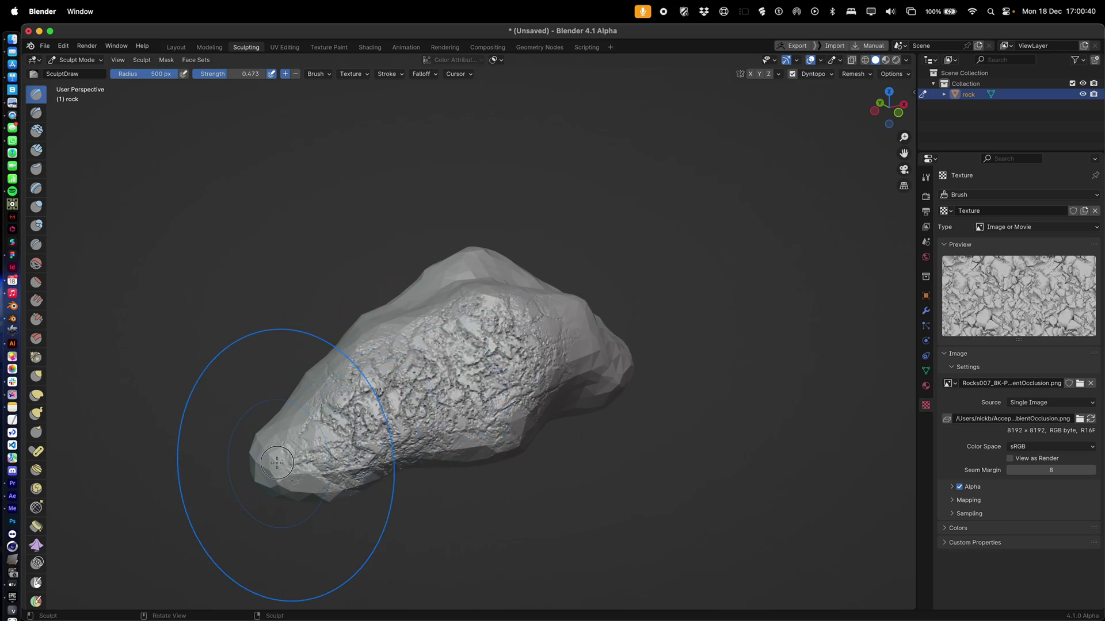
{"action": "left_click_drag", "start_coordinate": [288, 457], "coordinate": [295, 455]}
{"action": "mouse_move", "coordinate": [295, 454]}
{"action": "middle_mouse_down"}
{"action": "mouse_move", "coordinate": [429, 455]}
{"action": "mouse_move", "coordinate": [414, 461]}
{"action": "middle_mouse_up"}
{"action": "left_click_drag", "start_coordinate": [431, 466], "coordinate": [421, 471]}
{"action": "mouse_move", "coordinate": [375, 412]}
{"action": "middle_mouse_down"}
{"action": "mouse_move", "coordinate": [493, 370]}
{"action": "mouse_move", "coordinate": [456, 357]}
{"action": "mouse_move", "coordinate": [441, 368]}
{"action": "mouse_move", "coordinate": [426, 382]}
{"action": "mouse_move", "coordinate": [444, 420]}
{"action": "mouse_move", "coordinate": [454, 284]}
{"action": "mouse_move", "coordinate": [478, 305]}
{"action": "middle_mouse_up"}
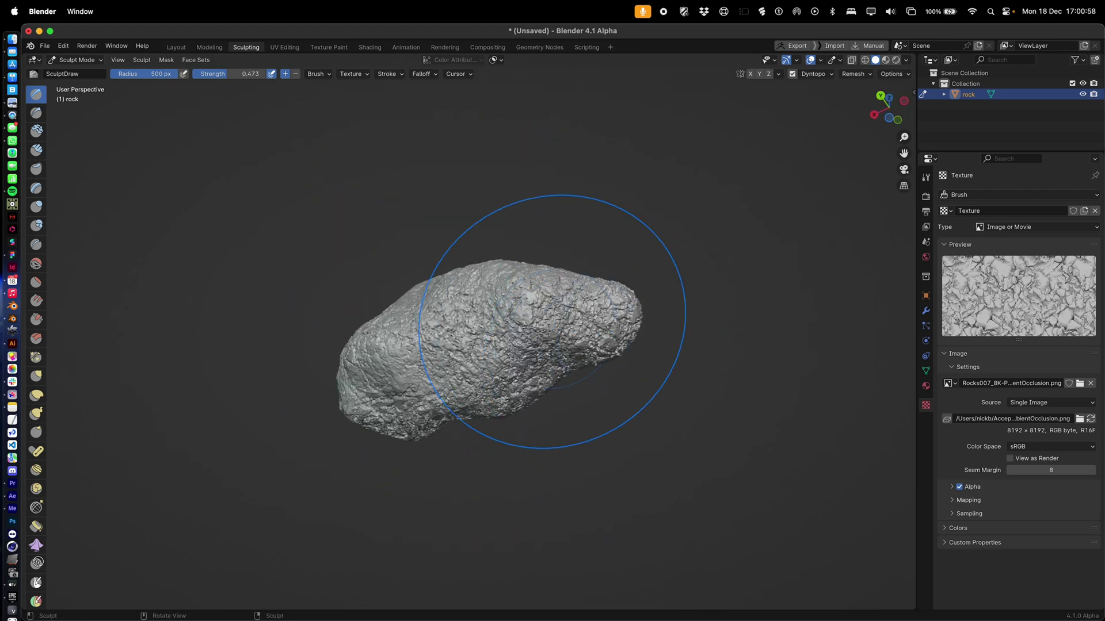
{"action": "middle_click_drag", "start_coordinate": [531, 336], "coordinate": [370, 321]}
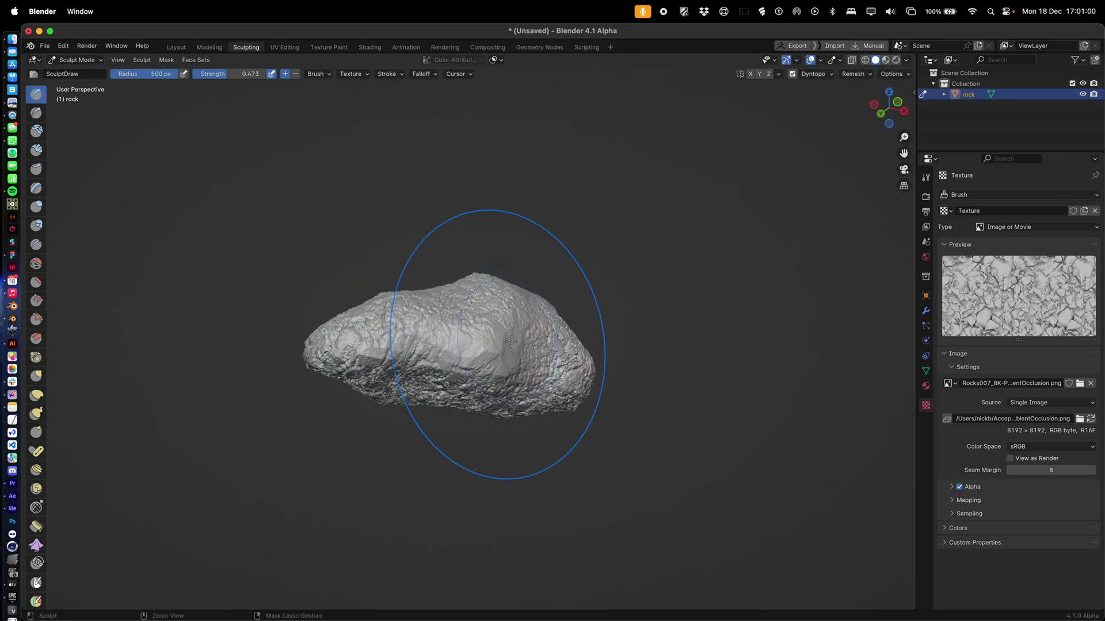
{"action": "middle_click_drag", "start_coordinate": [488, 346], "coordinate": [696, 365]}
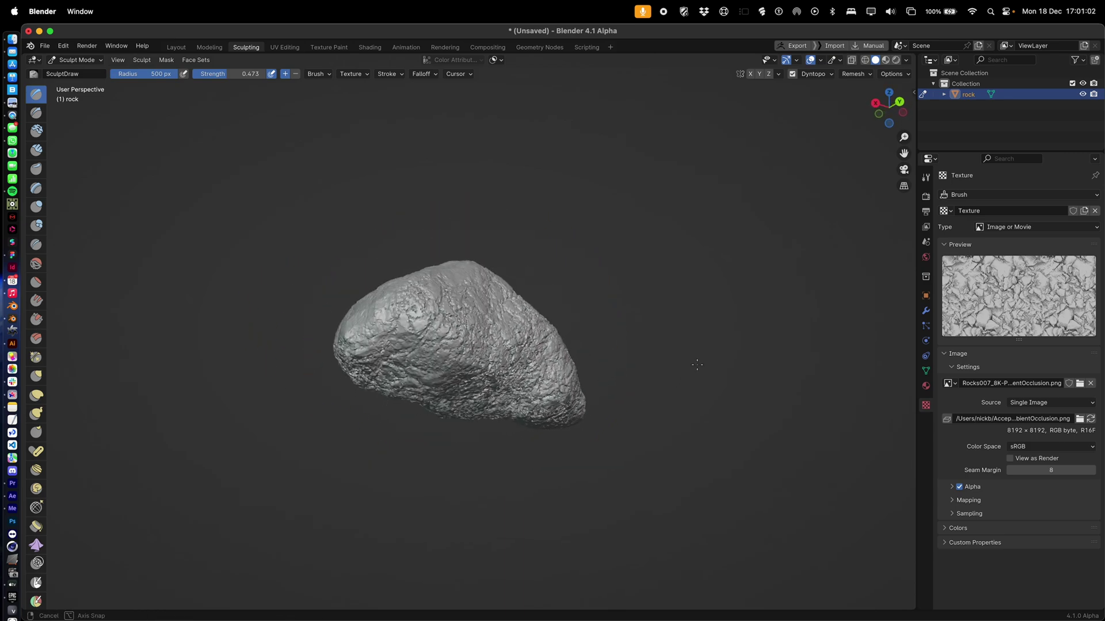
{"action": "middle_click_drag", "start_coordinate": [761, 428], "coordinate": [320, 328]}
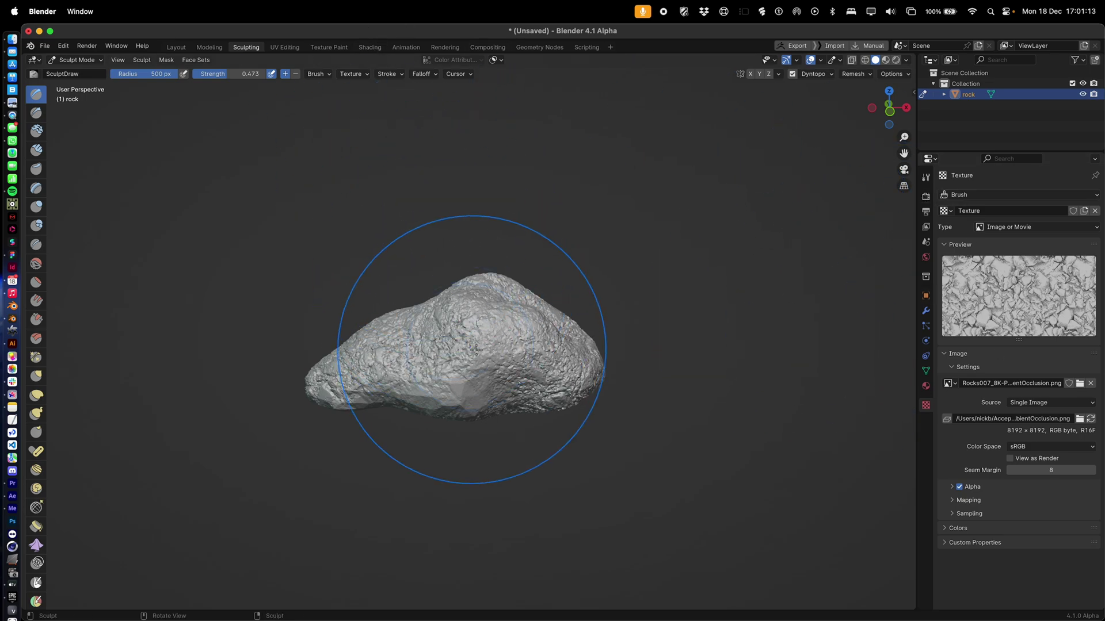
{"action": "mouse_move", "coordinate": [468, 311]}
{"action": "middle_mouse_down"}
{"action": "mouse_move", "coordinate": [506, 328]}
{"action": "mouse_move", "coordinate": [455, 363]}
{"action": "mouse_move", "coordinate": [593, 306]}
{"action": "mouse_move", "coordinate": [760, 346]}
{"action": "mouse_move", "coordinate": [628, 333]}
{"action": "mouse_move", "coordinate": [656, 340]}
{"action": "middle_mouse_up"}
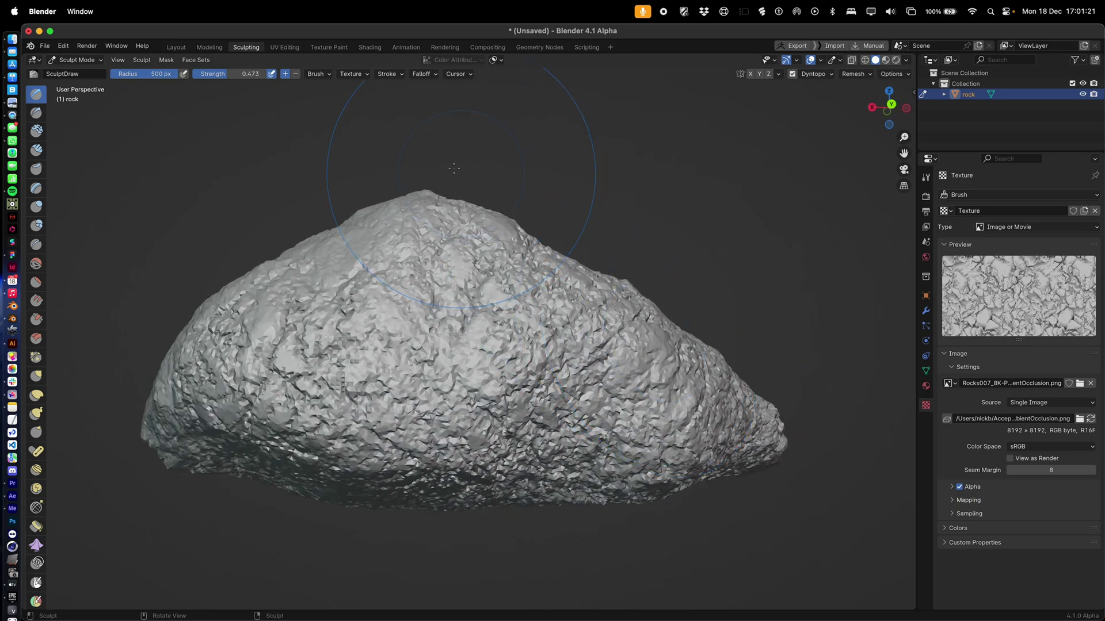
Replace the Draw brush's texture image with the Rock Formation.jpg file
{"action": "left_click", "coordinate": [354, 74]}
{"action": "left_click", "coordinate": [926, 177]}
{"action": "left_click", "coordinate": [354, 74]}
{"action": "left_click", "coordinate": [401, 95]}
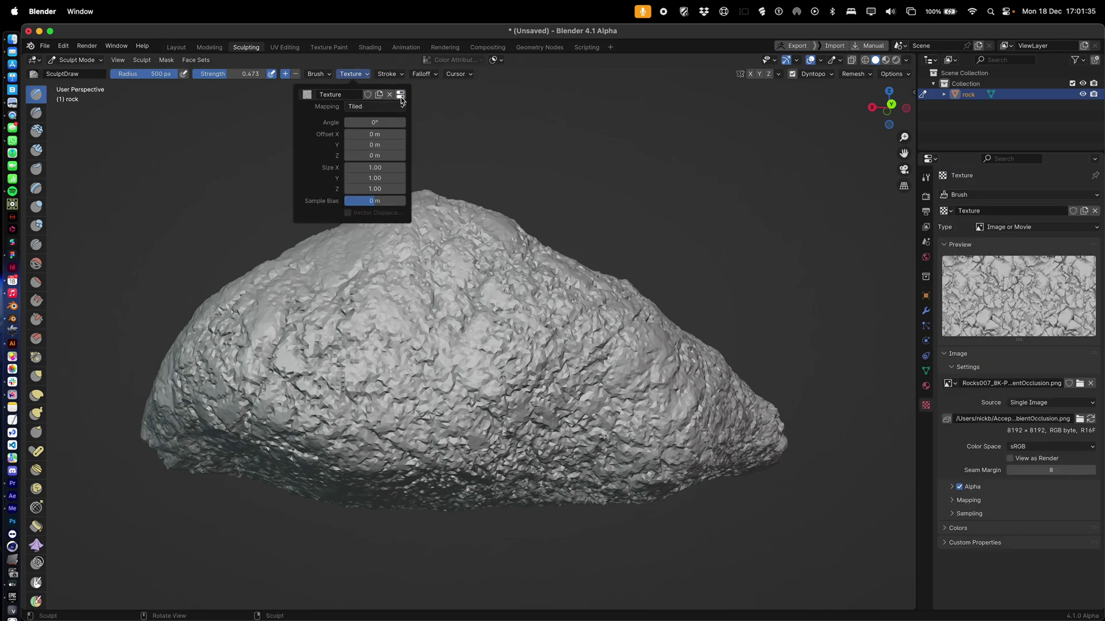
{"action": "left_click", "coordinate": [1080, 419]}
{"action": "double_click", "coordinate": [190, 106]}
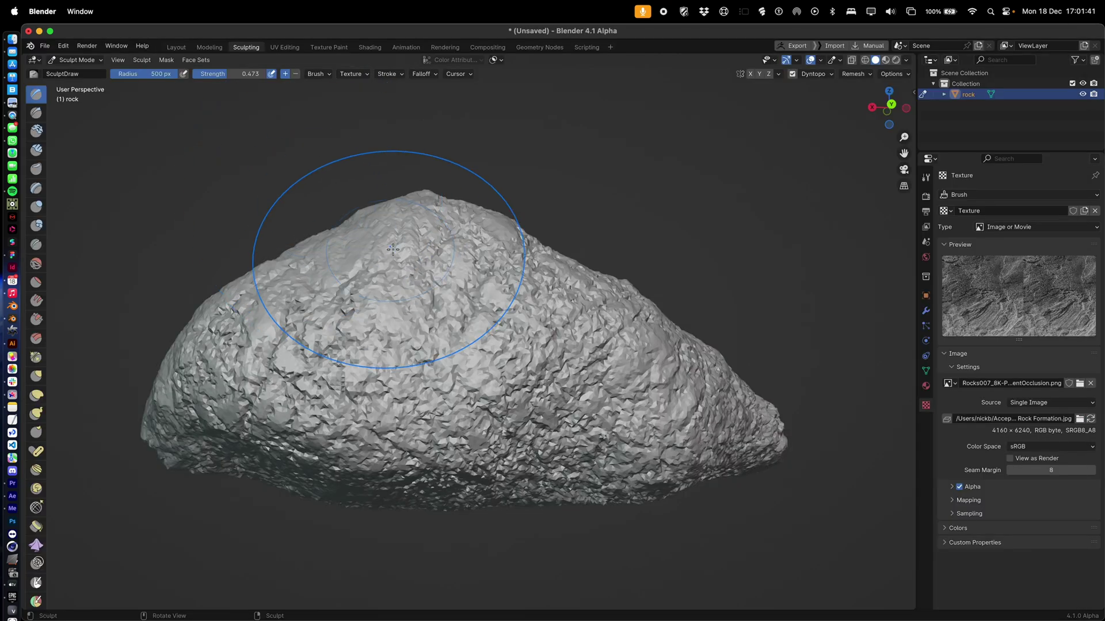
Set the Dyntopo detail size to 1 px in the sculpting tool settings
{"action": "left_click", "coordinate": [924, 197]}
{"action": "left_click", "coordinate": [925, 178]}
{"action": "left_click", "coordinate": [1031, 504]}
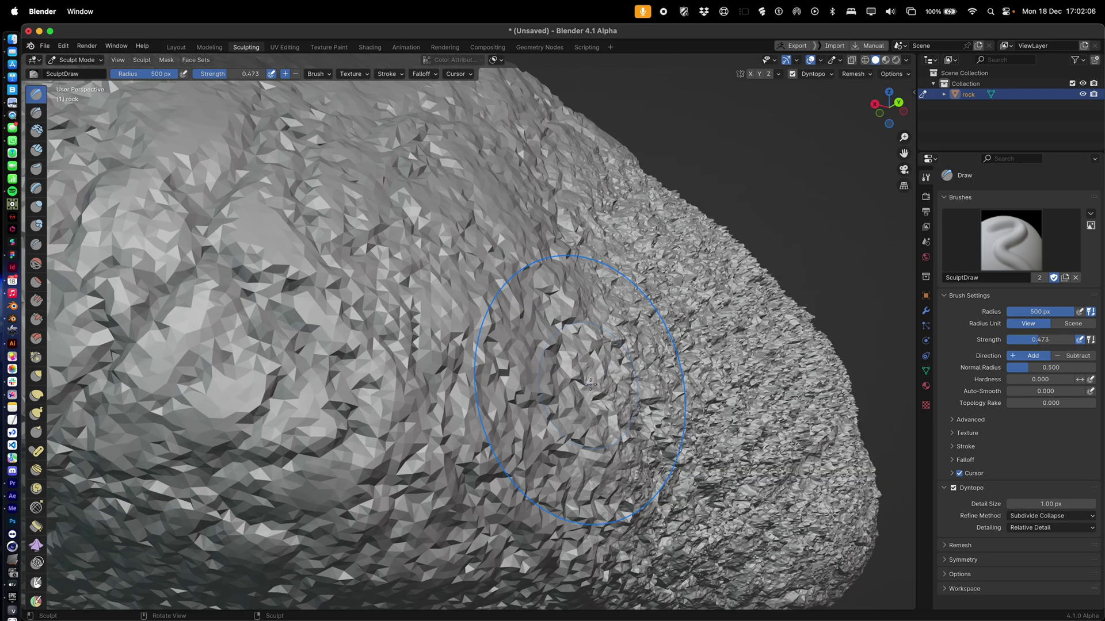
Sculpt finer rock-formation detail across the rock's sides with a 438 px Draw brush, reducing its strength to 0.372
{"action": "middle_click_drag", "start_coordinate": [579, 395], "coordinate": [538, 345]}
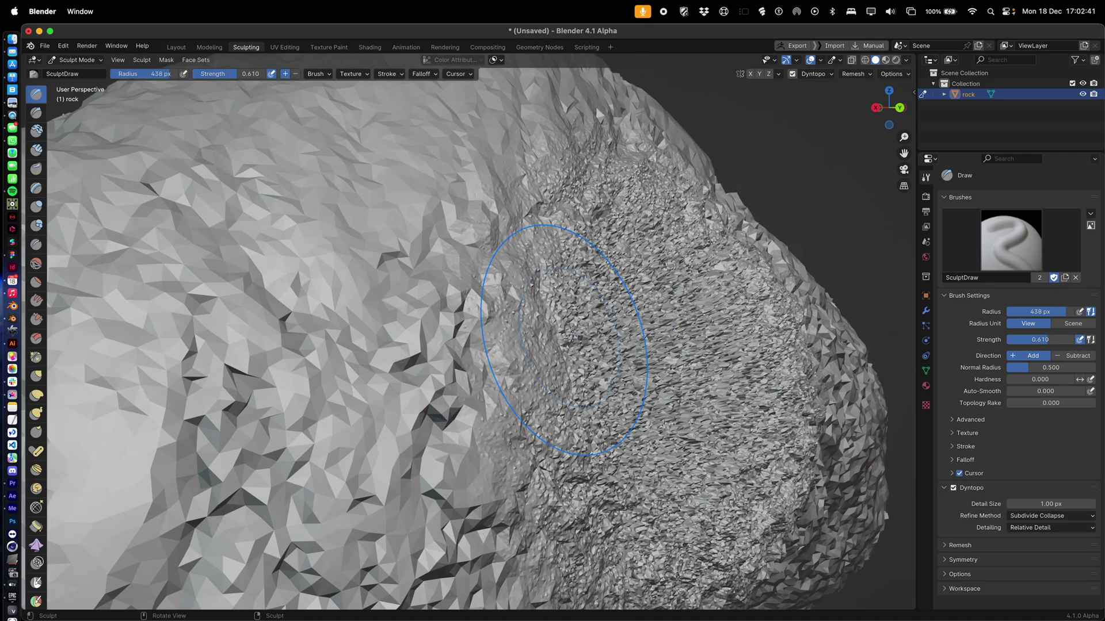
{"action": "left_click_drag", "start_coordinate": [568, 333], "coordinate": [604, 364]}
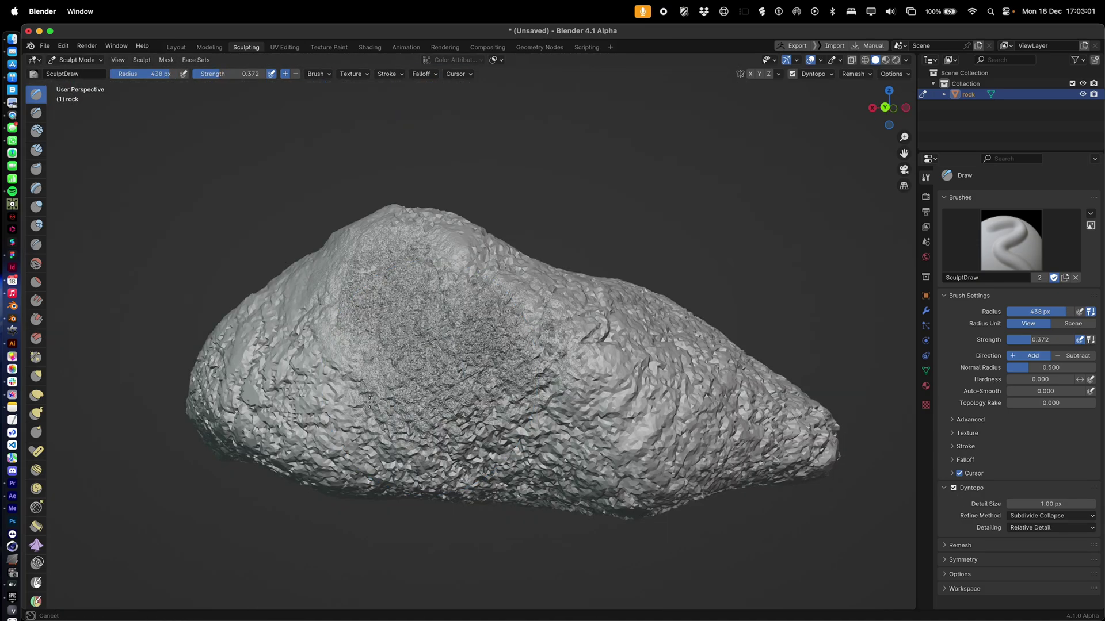
{"action": "mouse_move", "coordinate": [369, 401]}
{"action": "left_mouse_down"}
{"action": "mouse_move", "coordinate": [341, 384]}
{"action": "mouse_move", "coordinate": [308, 403]}
{"action": "mouse_move", "coordinate": [297, 306]}
{"action": "left_mouse_up"}
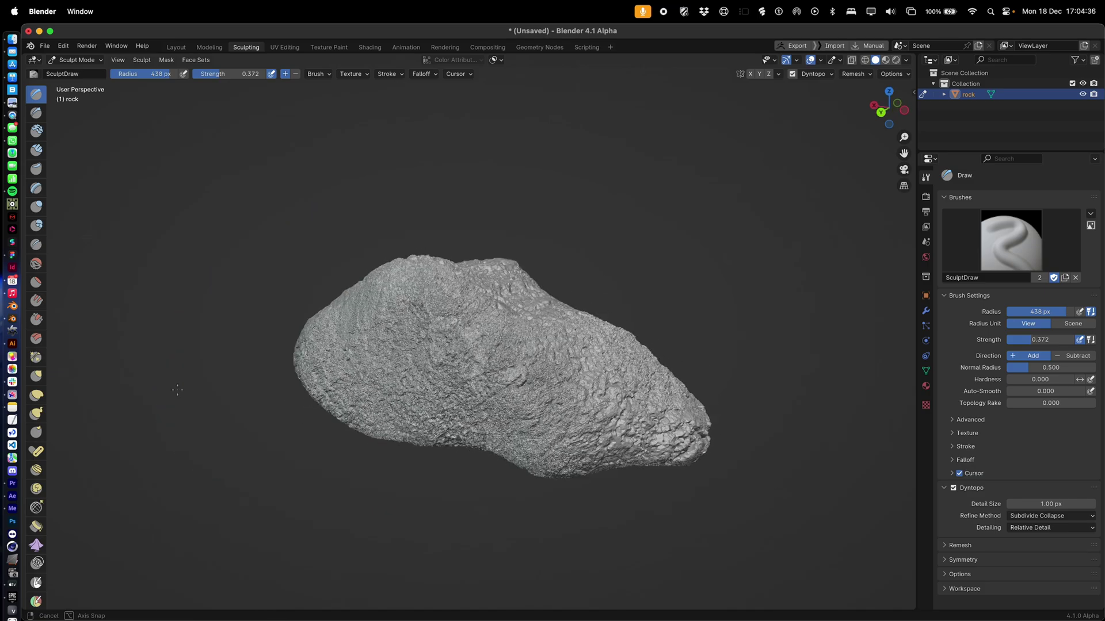
Examine the sculpted surface detail from several sides, both close up and from a distance
{"action": "mouse_move", "coordinate": [351, 397]}
{"action": "middle_mouse_down"}
{"action": "mouse_move", "coordinate": [374, 405]}
{"action": "mouse_move", "coordinate": [702, 373]}
{"action": "mouse_move", "coordinate": [679, 368]}
{"action": "middle_mouse_up"}
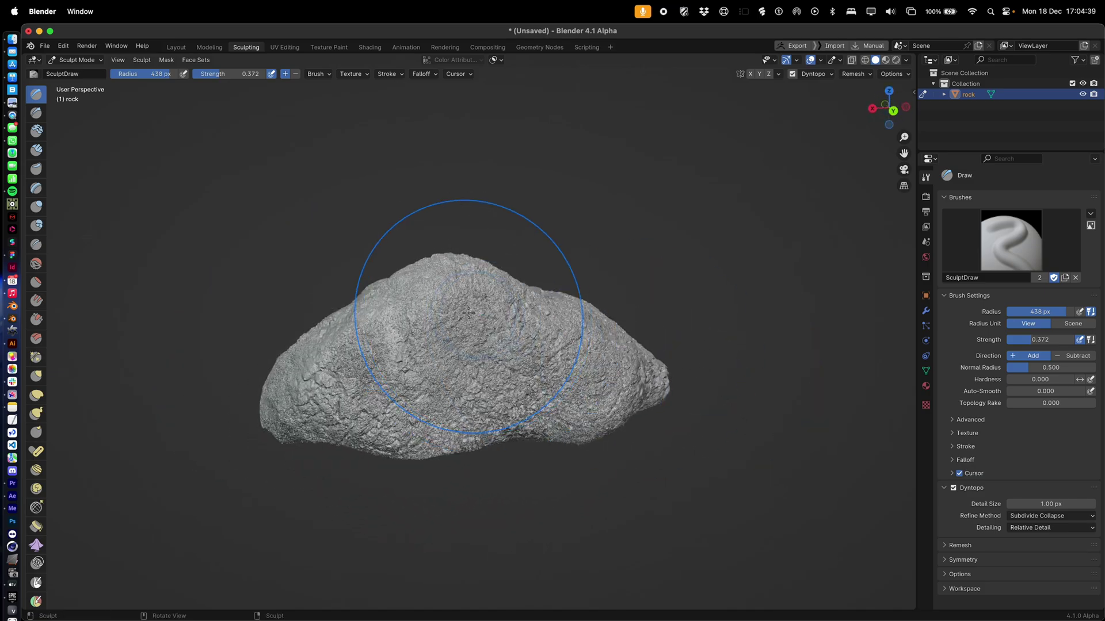
{"action": "scroll", "coordinate": [493, 333], "scroll_direction": "up", "scroll_amount": 6}
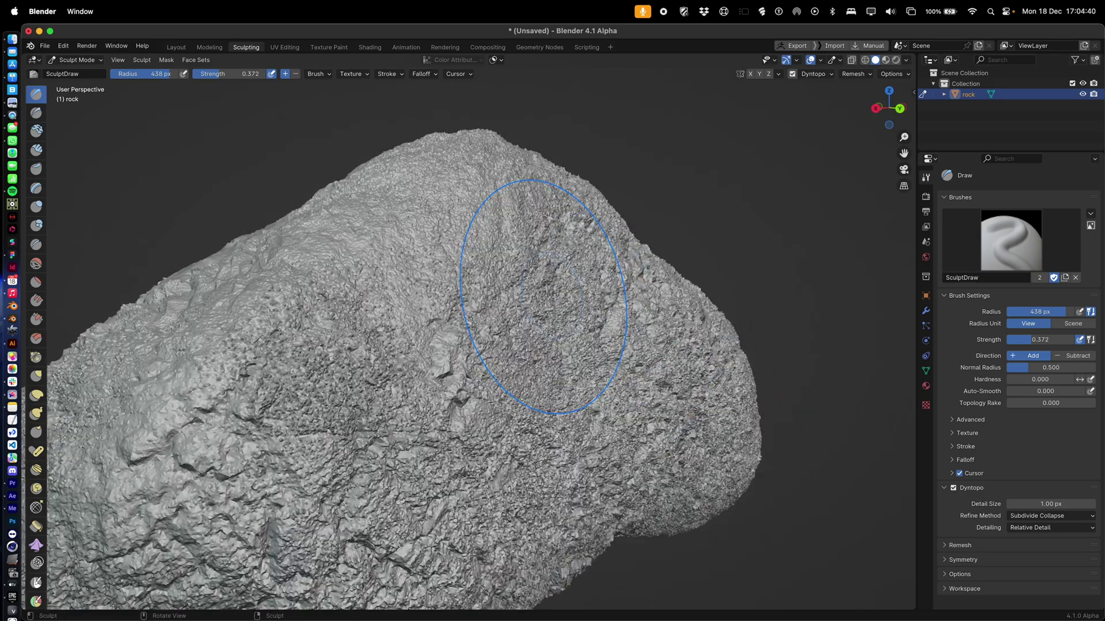
{"action": "middle_click_drag", "start_coordinate": [553, 296], "coordinate": [553, 406]}
{"action": "scroll", "coordinate": [533, 295], "scroll_direction": "down", "scroll_amount": 6}
{"action": "scroll", "coordinate": [533, 295], "scroll_direction": "up", "scroll_amount": 7}
{"action": "scroll", "coordinate": [553, 405], "scroll_direction": "down", "scroll_amount": 5}
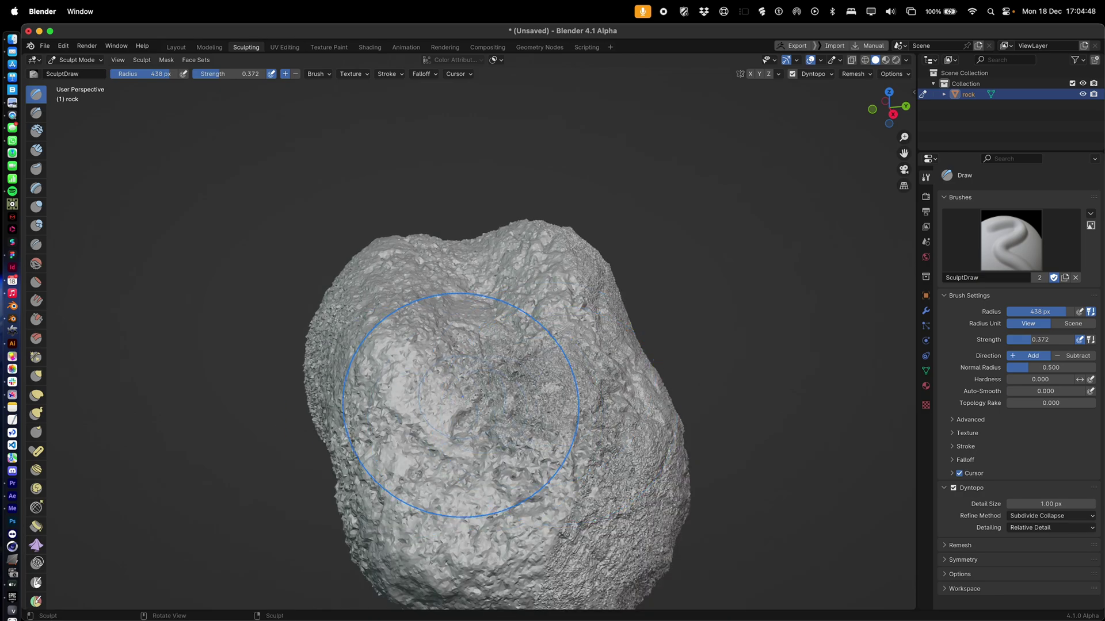
{"action": "middle_click_drag", "start_coordinate": [439, 406], "coordinate": [382, 105], "text": "ctrl"}
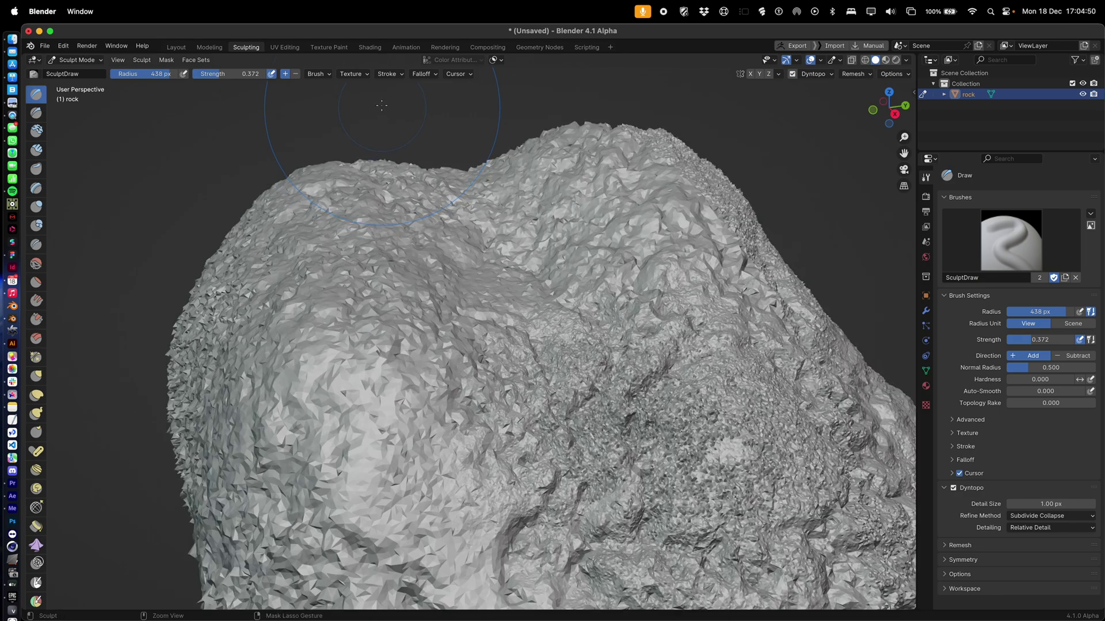
Sculpt softer textured detail over the rock's remaining areas with the Draw brush at 438 px radius and 0.242 strength
{"action": "left_click", "coordinate": [352, 74]}
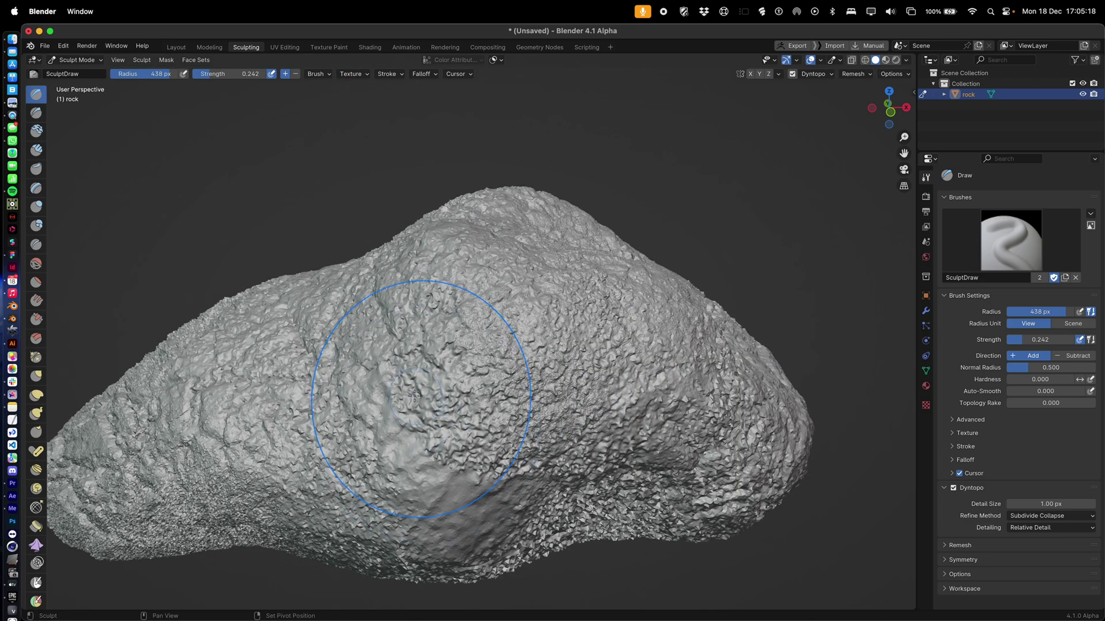
{"action": "mouse_move", "coordinate": [414, 395]}
{"action": "left_mouse_down"}
{"action": "mouse_move", "coordinate": [409, 466]}
{"action": "mouse_move", "coordinate": [466, 507]}
{"action": "mouse_move", "coordinate": [442, 510]}
{"action": "mouse_move", "coordinate": [390, 397]}
{"action": "mouse_move", "coordinate": [415, 482]}
{"action": "mouse_move", "coordinate": [414, 552]}
{"action": "mouse_move", "coordinate": [468, 345]}
{"action": "mouse_move", "coordinate": [505, 469]}
{"action": "mouse_move", "coordinate": [532, 452]}
{"action": "left_mouse_up"}
{"action": "middle_click_drag", "start_coordinate": [592, 473], "coordinate": [575, 422]}
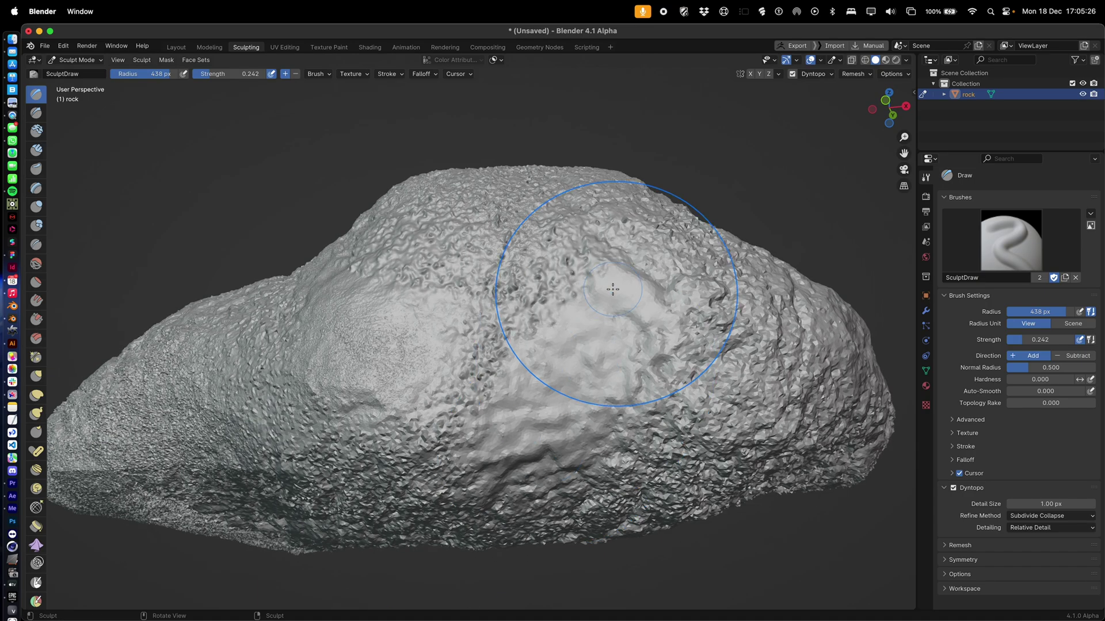
{"action": "mouse_move", "coordinate": [613, 291]}
{"action": "left_mouse_down"}
{"action": "mouse_move", "coordinate": [604, 337]}
{"action": "mouse_move", "coordinate": [523, 468]}
{"action": "mouse_move", "coordinate": [505, 464]}
{"action": "mouse_move", "coordinate": [538, 295]}
{"action": "mouse_move", "coordinate": [518, 253]}
{"action": "mouse_move", "coordinate": [506, 271]}
{"action": "mouse_move", "coordinate": [538, 276]}
{"action": "mouse_move", "coordinate": [555, 331]}
{"action": "mouse_move", "coordinate": [480, 353]}
{"action": "mouse_move", "coordinate": [446, 461]}
{"action": "mouse_move", "coordinate": [413, 465]}
{"action": "left_mouse_up"}
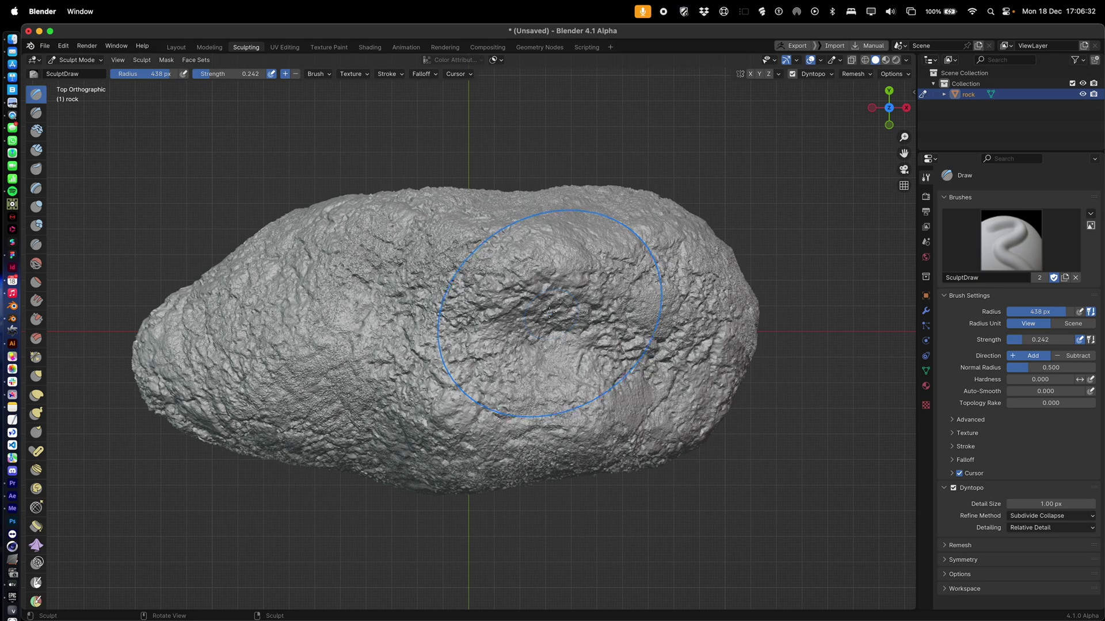
{"action": "mouse_move", "coordinate": [507, 345]}
{"action": "middle_mouse_down"}
{"action": "mouse_move", "coordinate": [541, 373]}
{"action": "mouse_move", "coordinate": [481, 364]}
{"action": "middle_mouse_up"}
Try another textured Draw stroke near the rock's narrow end and undo it
{"action": "left_click_drag", "start_coordinate": [318, 301], "coordinate": [354, 283]}
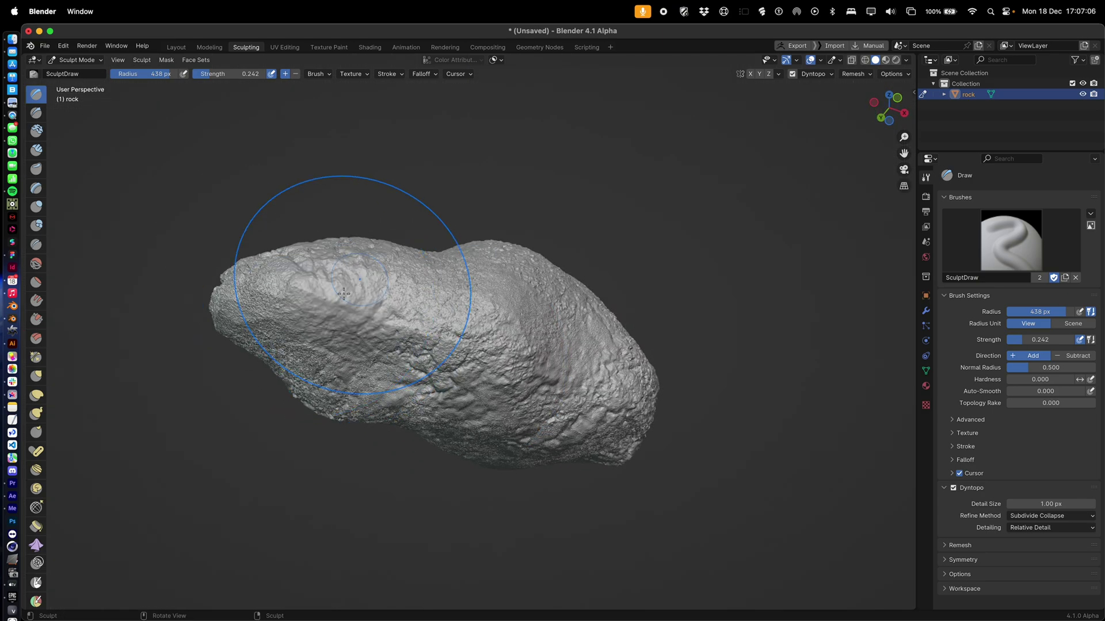
{"action": "key", "text": "super+z"}
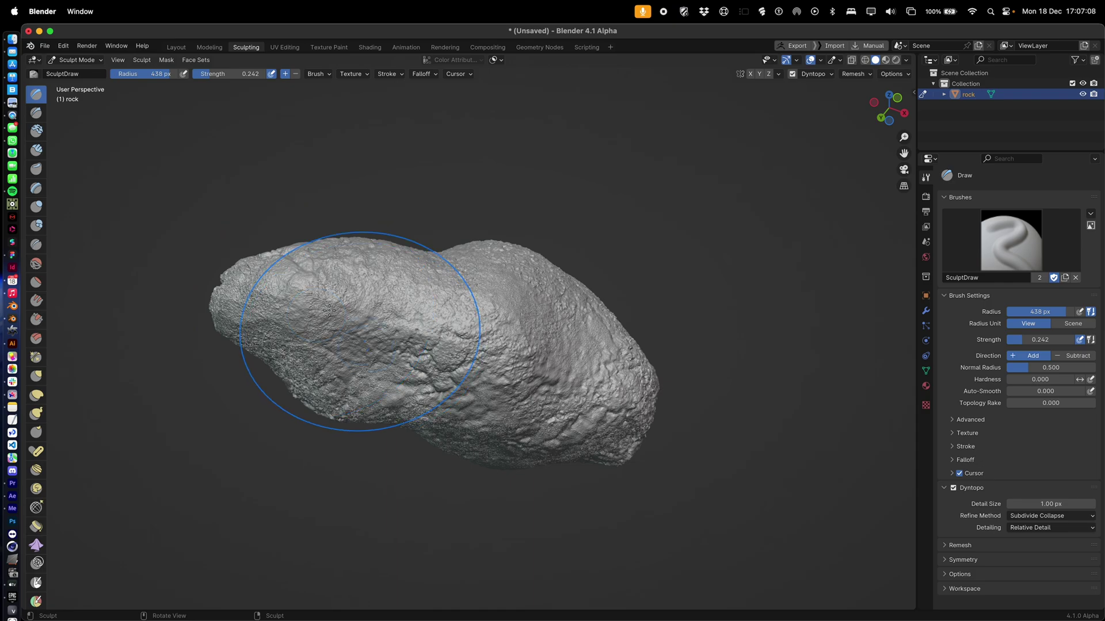
{"action": "middle_click_drag", "start_coordinate": [329, 310], "coordinate": [269, 200]}
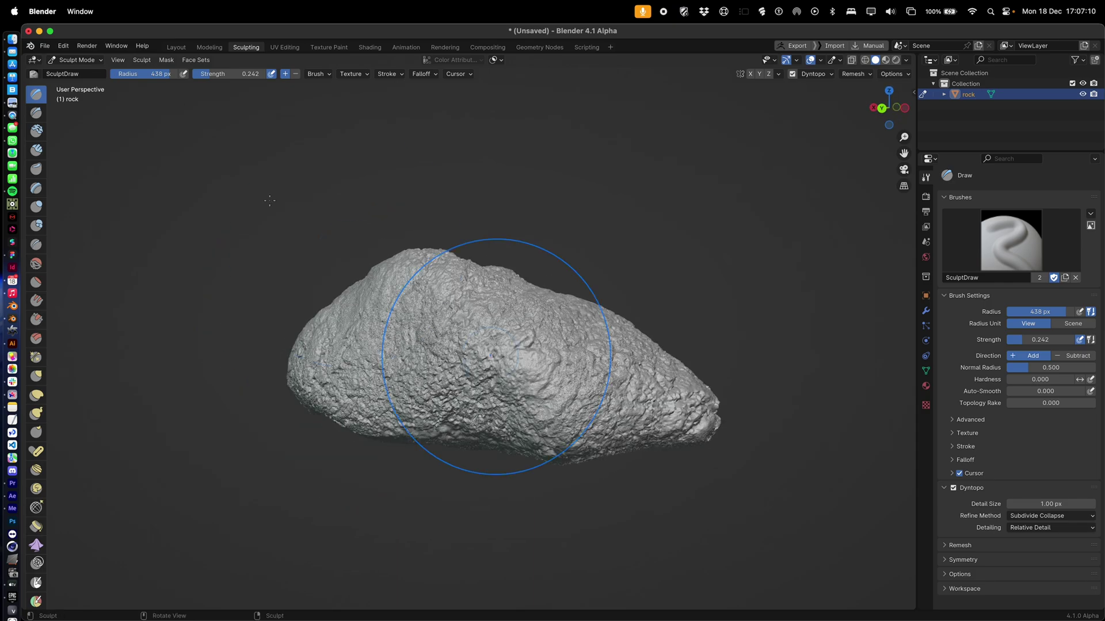
Return to Object Mode and save the scene as Rock.blend in the 010 folder
{"action": "left_click", "coordinate": [99, 61]}
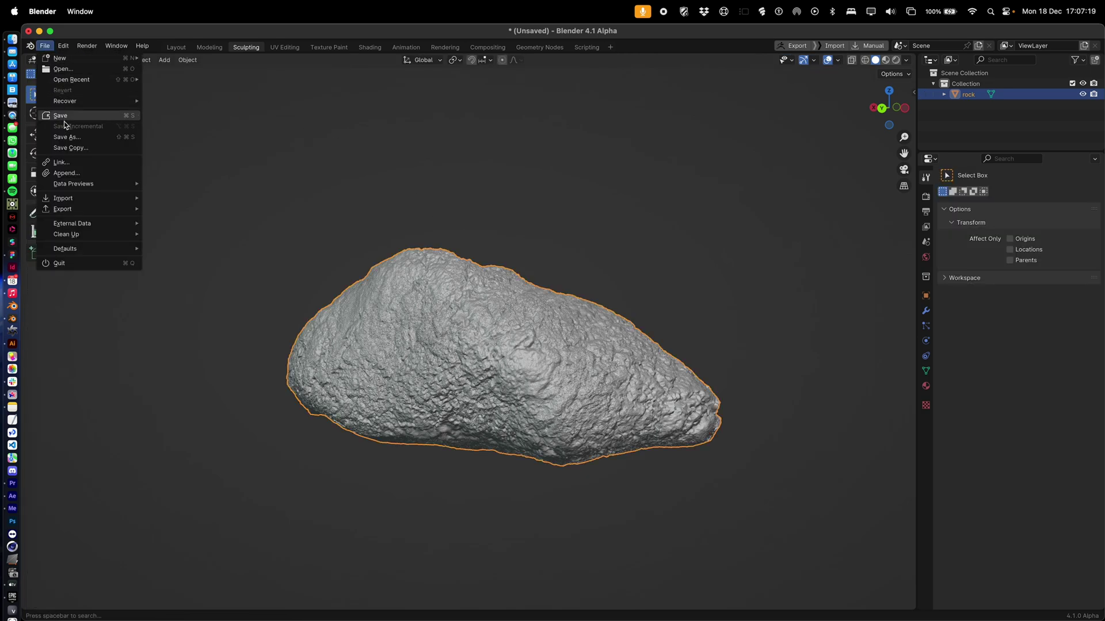
{"action": "left_click", "coordinate": [61, 116]}
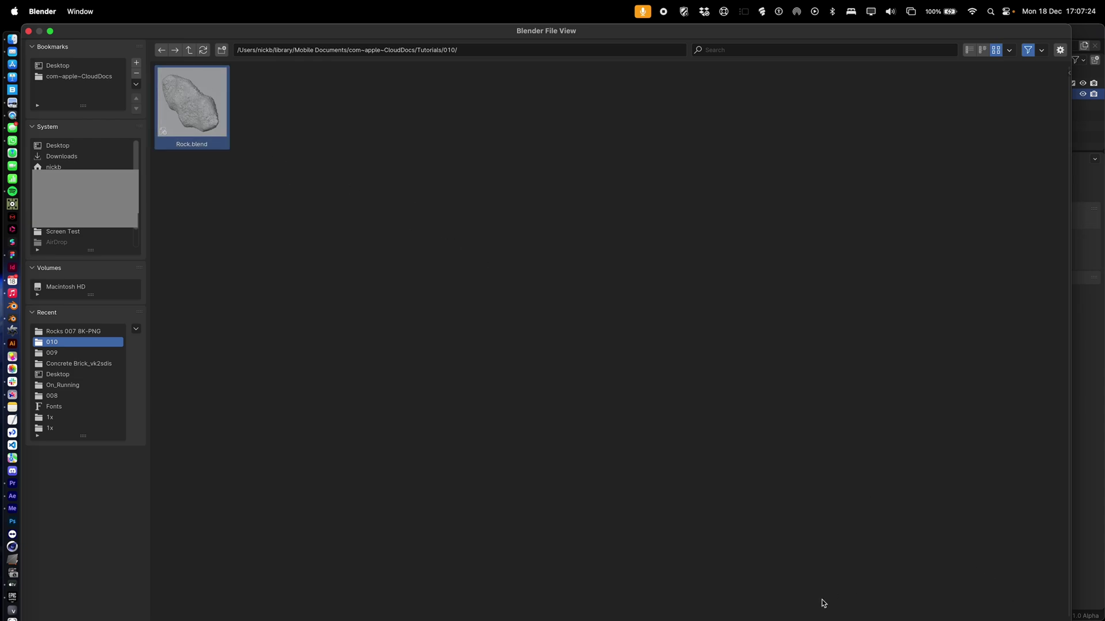
{"action": "left_click", "coordinate": [921, 619]}
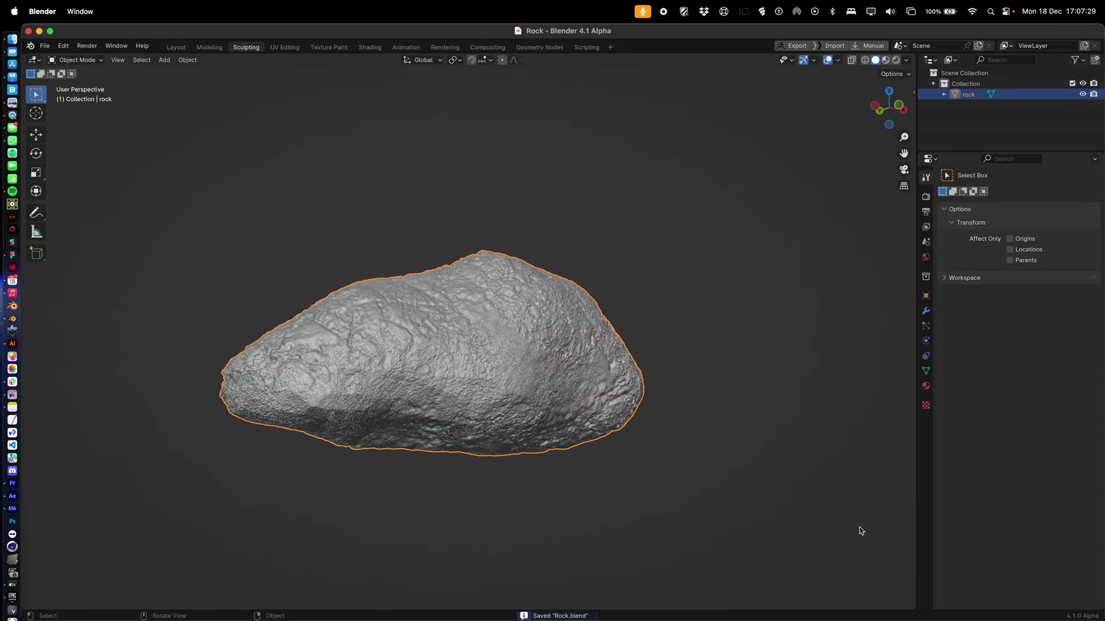
Switch to the Layout workspace, set the larger viewport to front orthographic view, and deselect the rock
{"action": "middle_click_drag", "start_coordinate": [860, 530], "coordinate": [609, 62]}
{"action": "scroll", "coordinate": [640, 287], "scroll_direction": "down", "scroll_amount": 3}
{"action": "middle_click_drag", "start_coordinate": [640, 286], "coordinate": [480, 301]}
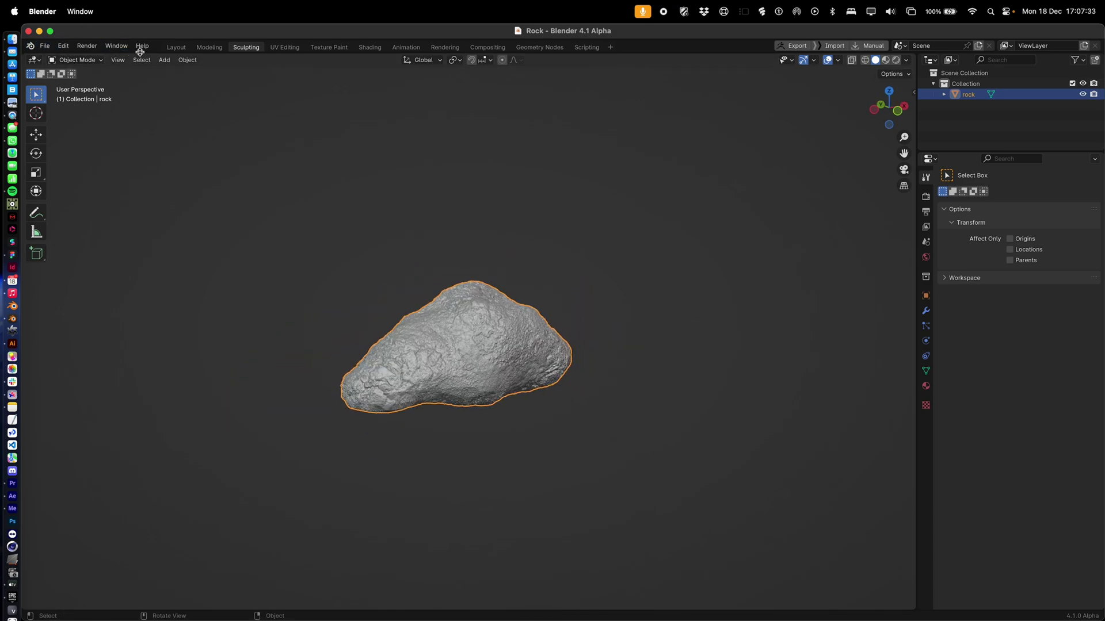
{"action": "left_click", "coordinate": [176, 47]}
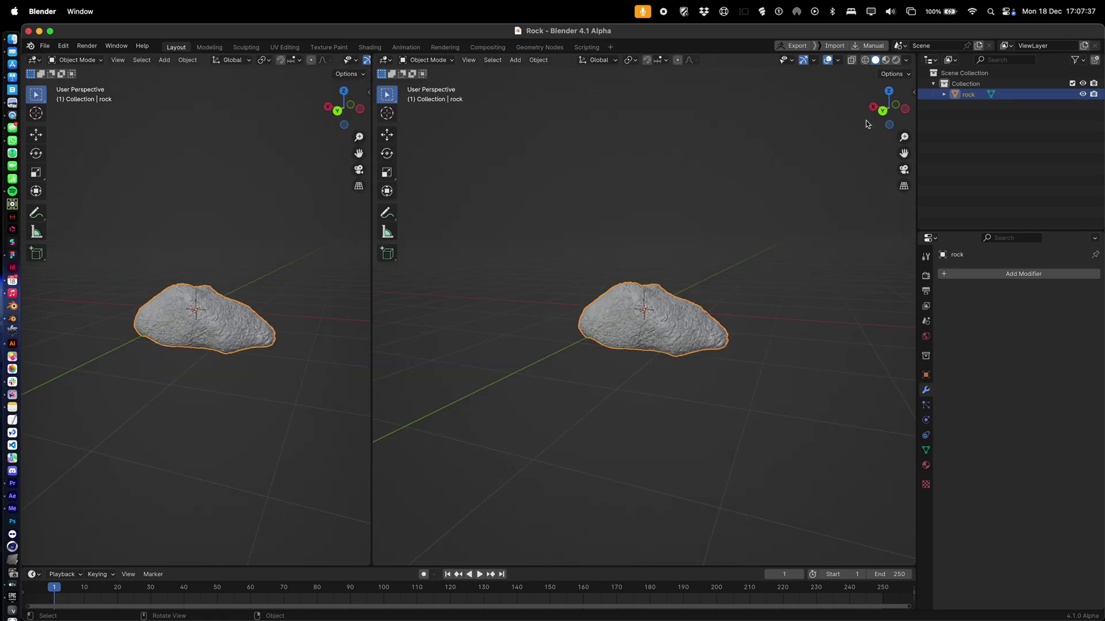
{"action": "left_click", "coordinate": [884, 111]}
{"action": "scroll", "coordinate": [747, 269], "scroll_direction": "up", "scroll_amount": 2}
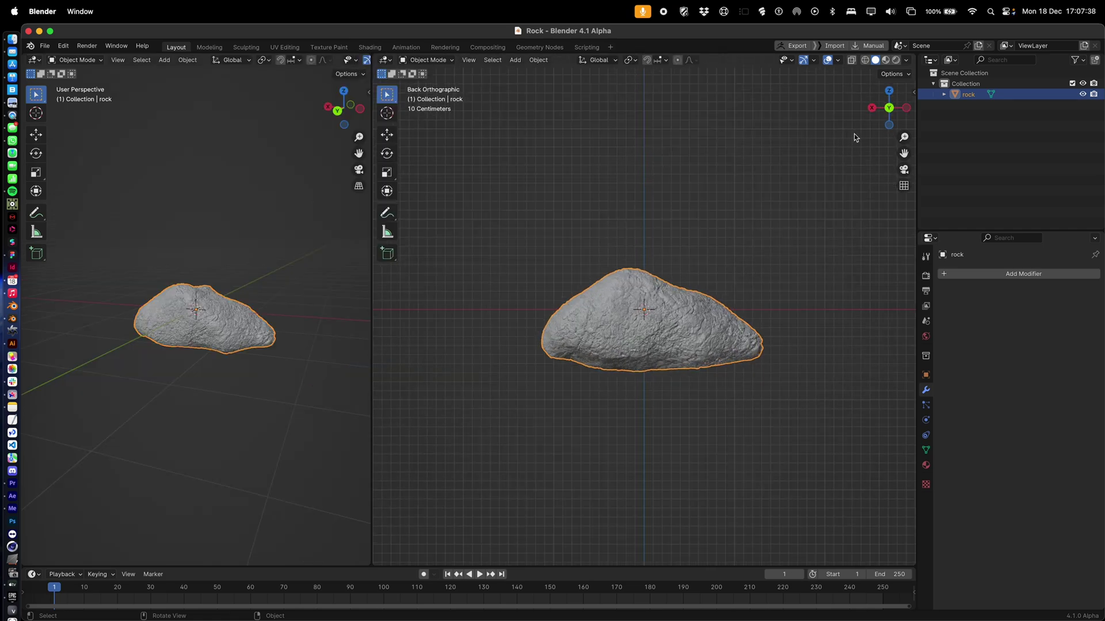
{"action": "left_click", "coordinate": [893, 109]}
{"action": "left_click", "coordinate": [731, 250]}
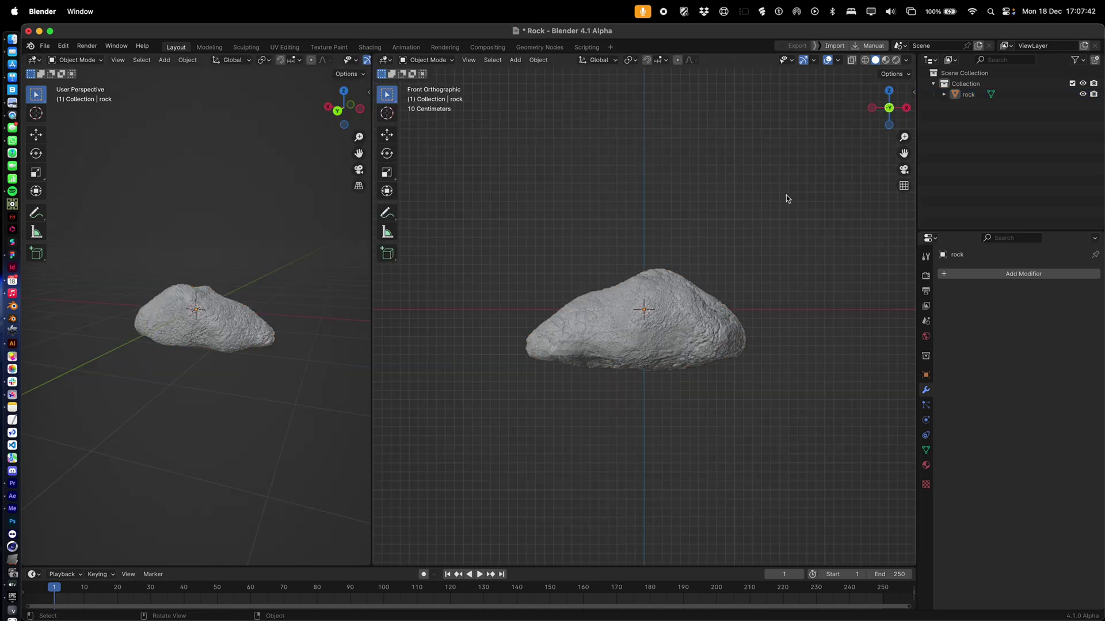
Add a camera, move it about 3.54 m along Y away from the rock, and show the camera view in the smaller viewport
{"action": "key", "text": "shift+a"}
{"action": "left_click", "coordinate": [699, 401]}
{"action": "key", "text": "ctrl+KP_3"}
{"action": "key", "text": "g"}
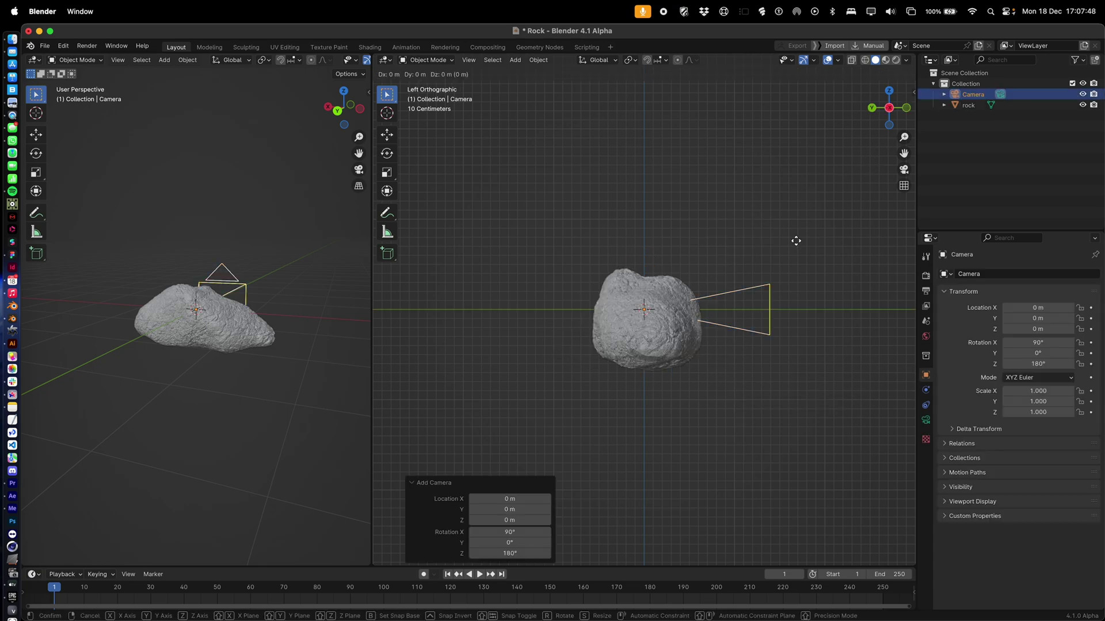
{"action": "left_click", "coordinate": [475, 247]}
{"action": "key", "text": "KP_0"}
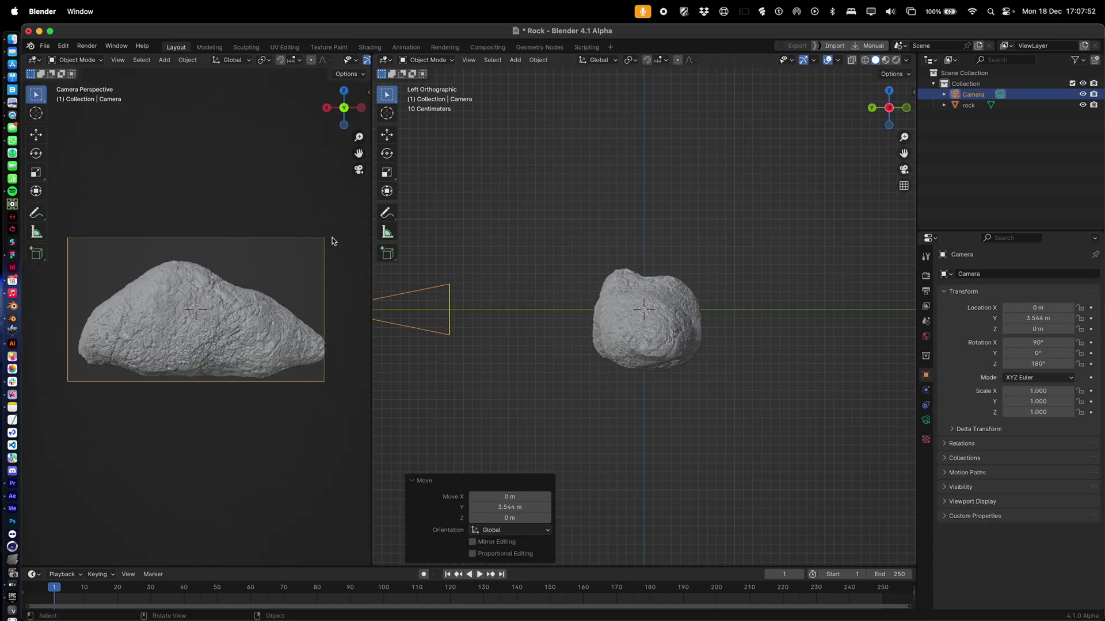
Set the output resolution to 1080 px in X and 1350 px in Y
{"action": "left_click", "coordinate": [925, 276]}
{"action": "left_click", "coordinate": [1039, 289]}
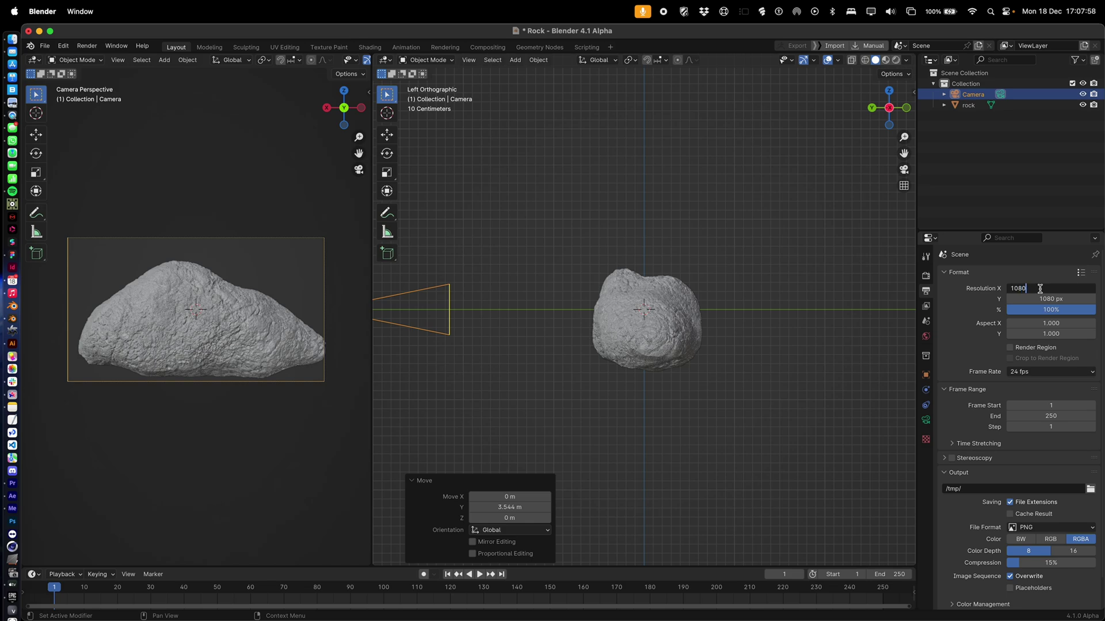
{"action": "type", "text": "1080"}
{"action": "left_click", "coordinate": [1039, 299]}
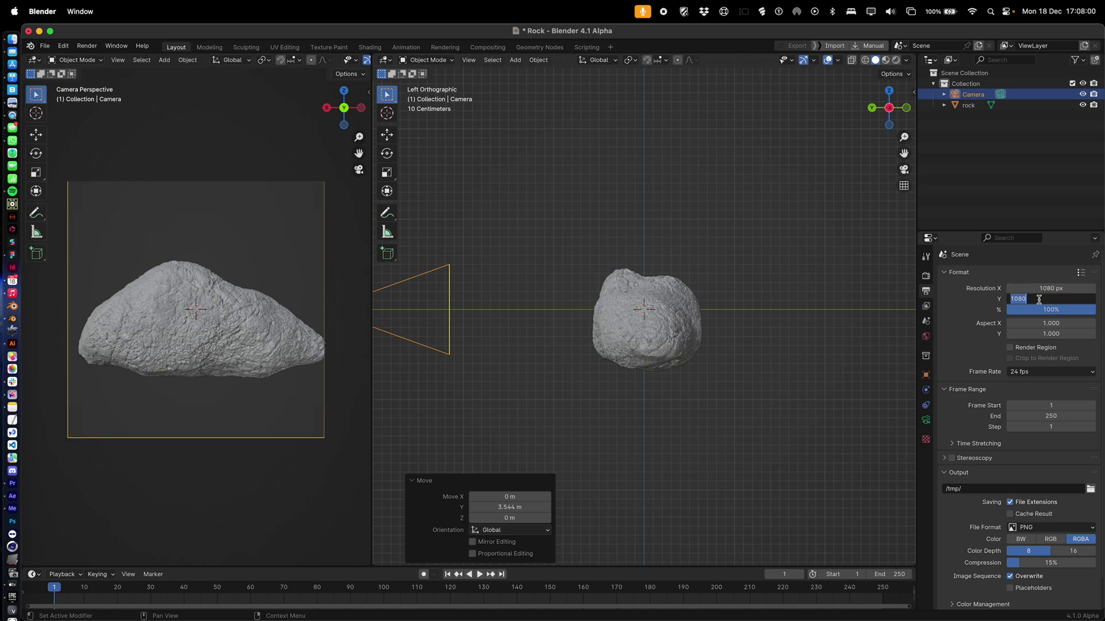
{"action": "type", "text": "1350"}
{"action": "key", "text": "Return"}
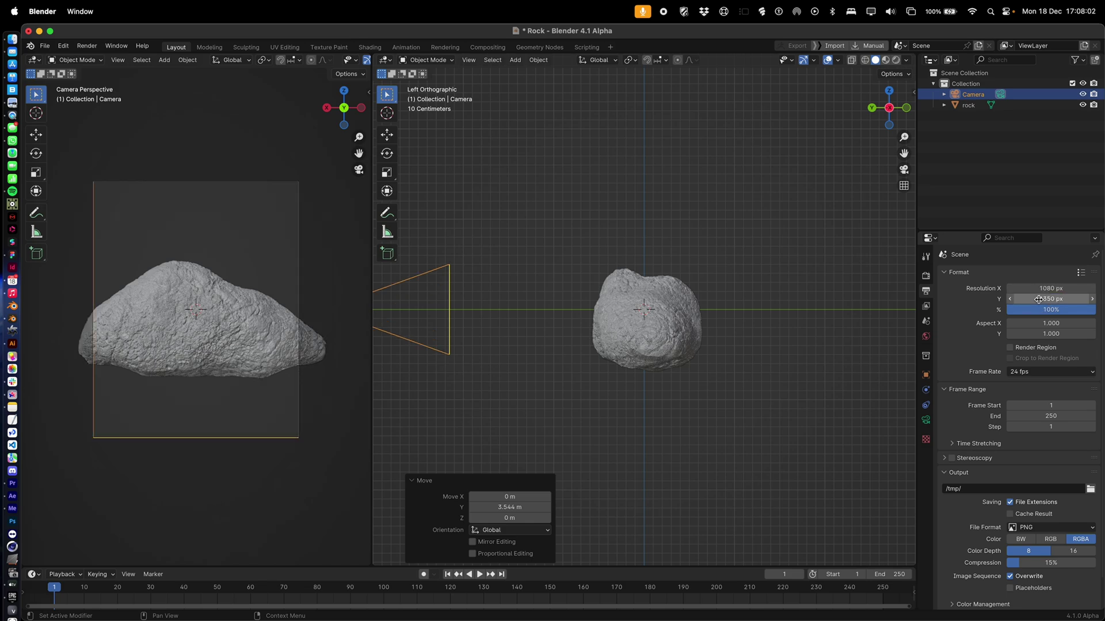
Move the camera farther from the rock along Y until the whole rock fits within the frame
{"action": "scroll", "coordinate": [620, 313], "scroll_direction": "down", "scroll_amount": 3}
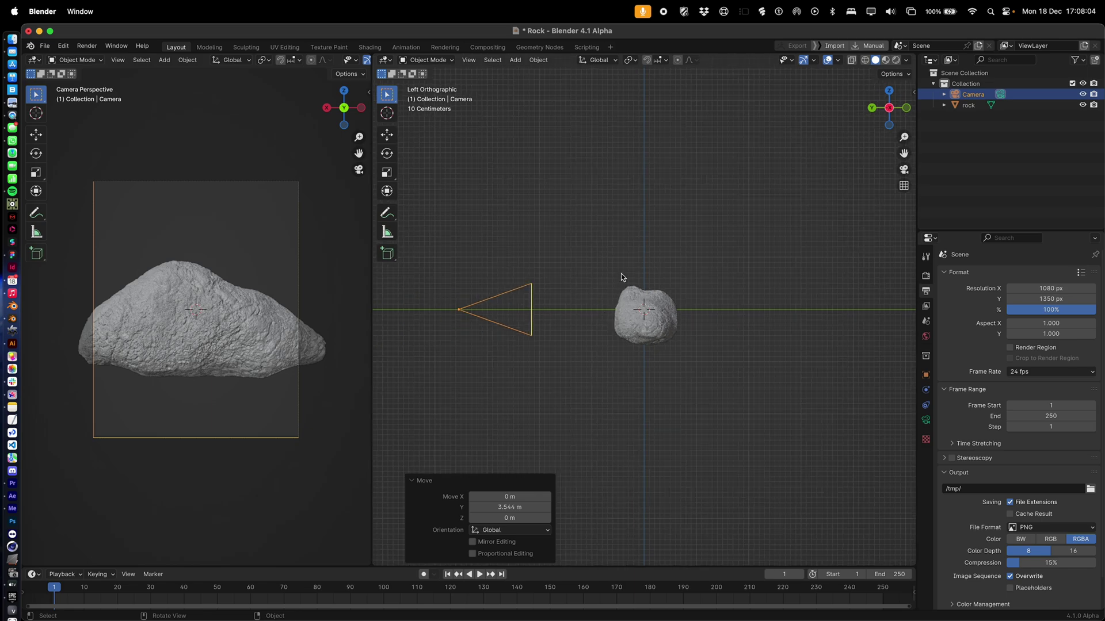
{"action": "key", "text": "g"}
{"action": "key", "text": "y"}
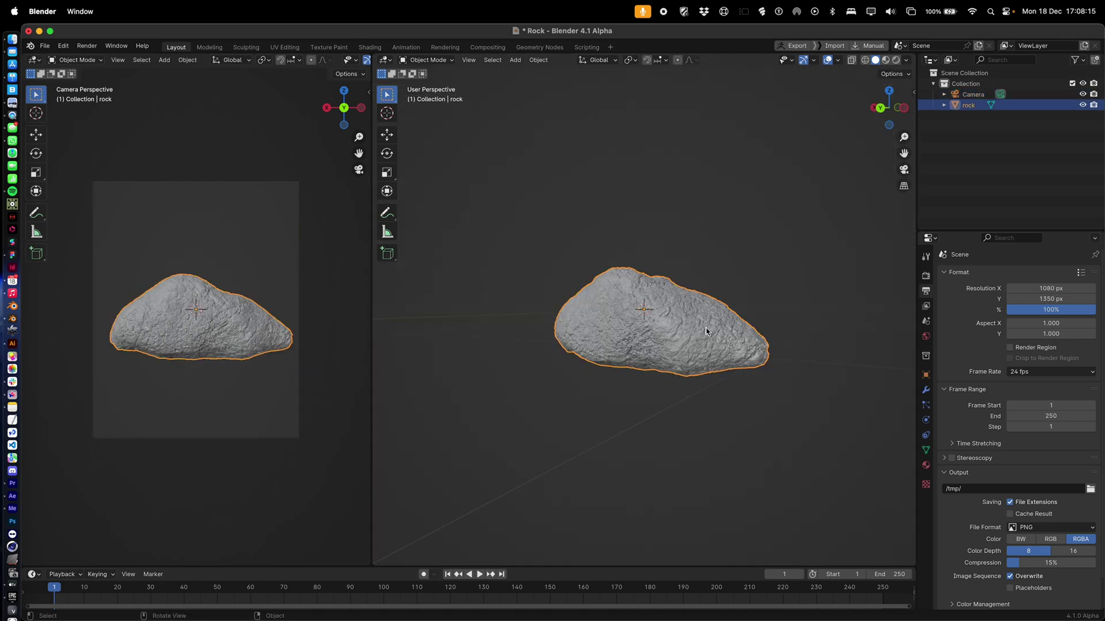
Rotate the rock about -35.4° in the back orthographic view so it sits diagonally in the camera frame
{"action": "middle_click_drag", "start_coordinate": [706, 331], "coordinate": [789, 368]}
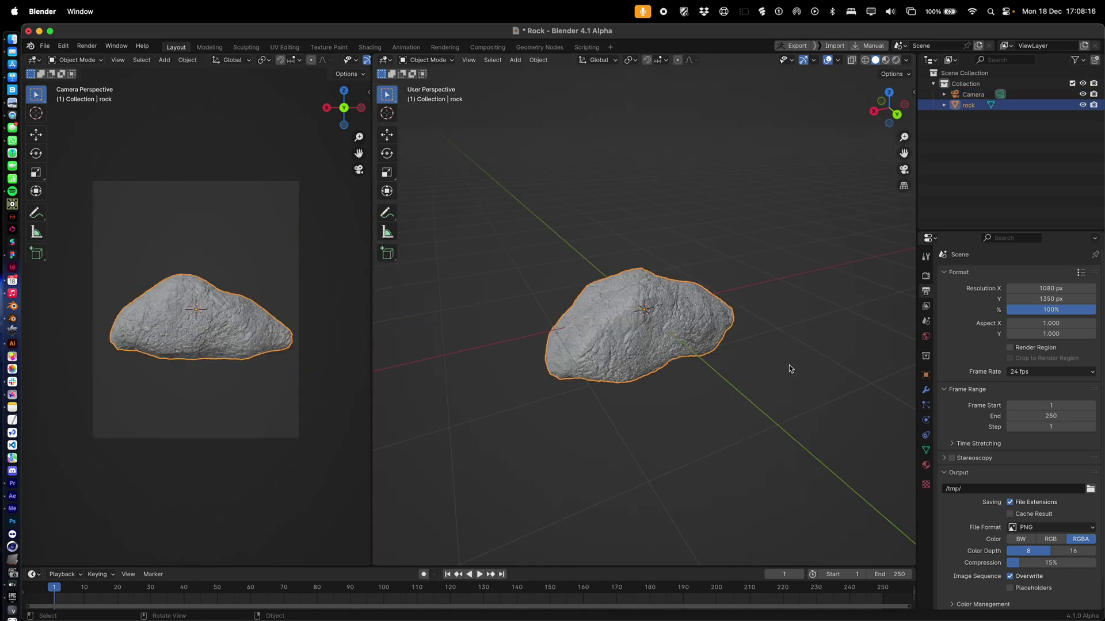
{"action": "scroll", "coordinate": [674, 343], "scroll_direction": "up", "scroll_amount": 3}
{"action": "middle_click_drag", "start_coordinate": [674, 342], "coordinate": [644, 315]}
{"action": "scroll", "coordinate": [637, 349], "scroll_direction": "down", "scroll_amount": 5}
{"action": "scroll", "coordinate": [321, 277], "scroll_direction": "up", "scroll_amount": 2}
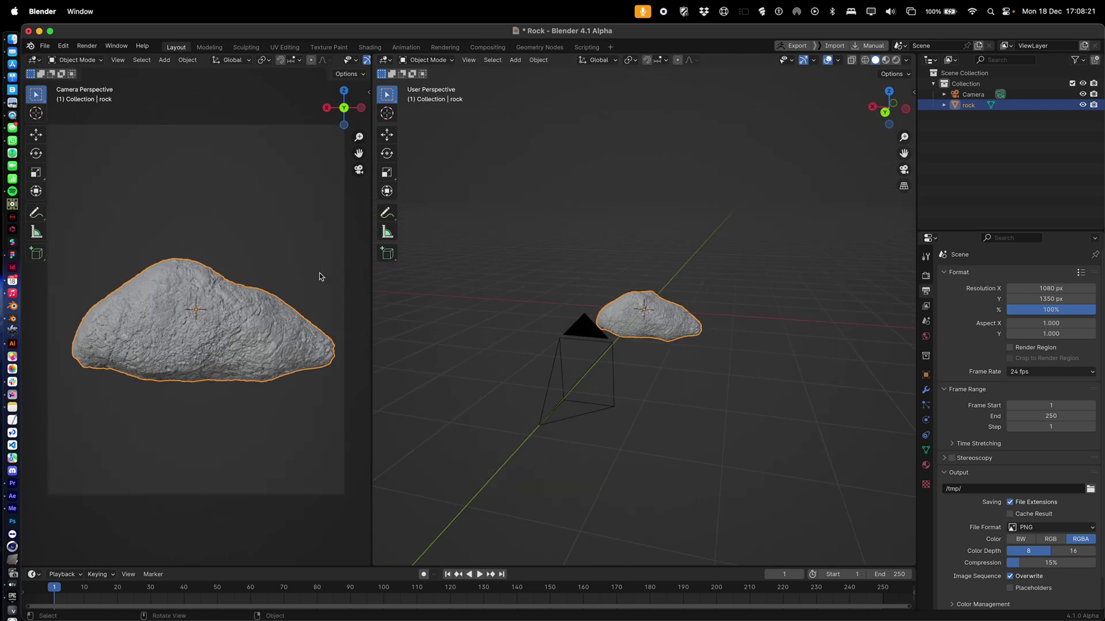
{"action": "left_click", "coordinate": [882, 113]}
{"action": "key", "text": "r"}
{"action": "left_click", "coordinate": [643, 258]}
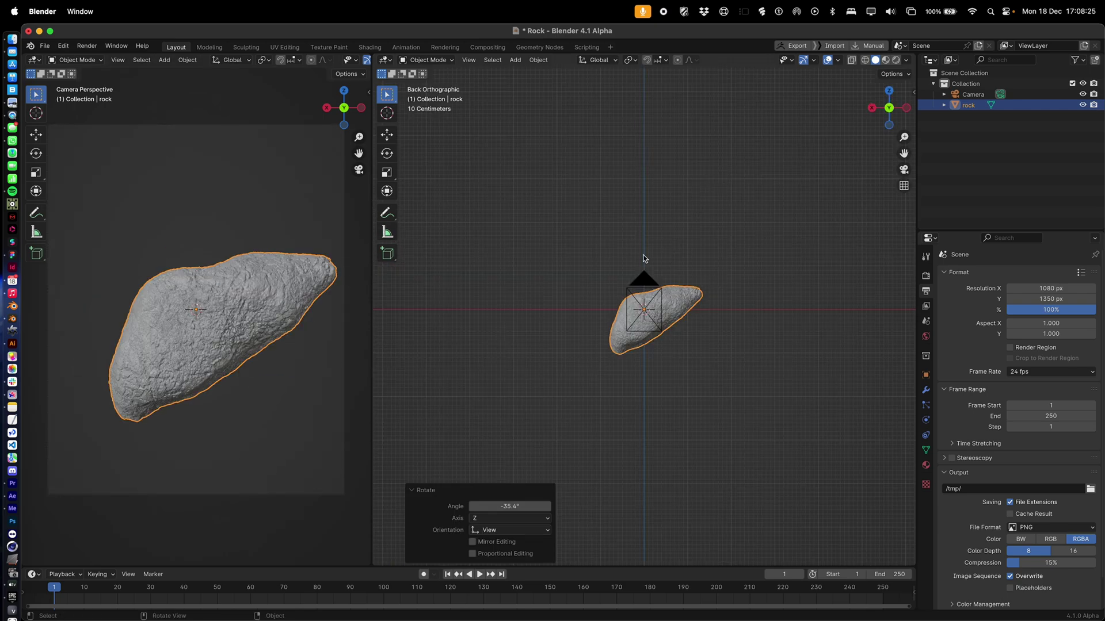
Refine the rock's orientation with trackball rotations, starting at about 29.8° and 9.17°, plus a final rotation, and deselect it
{"action": "key", "text": "r"}
{"action": "key", "text": "r"}
{"action": "left_click", "coordinate": [655, 320]}
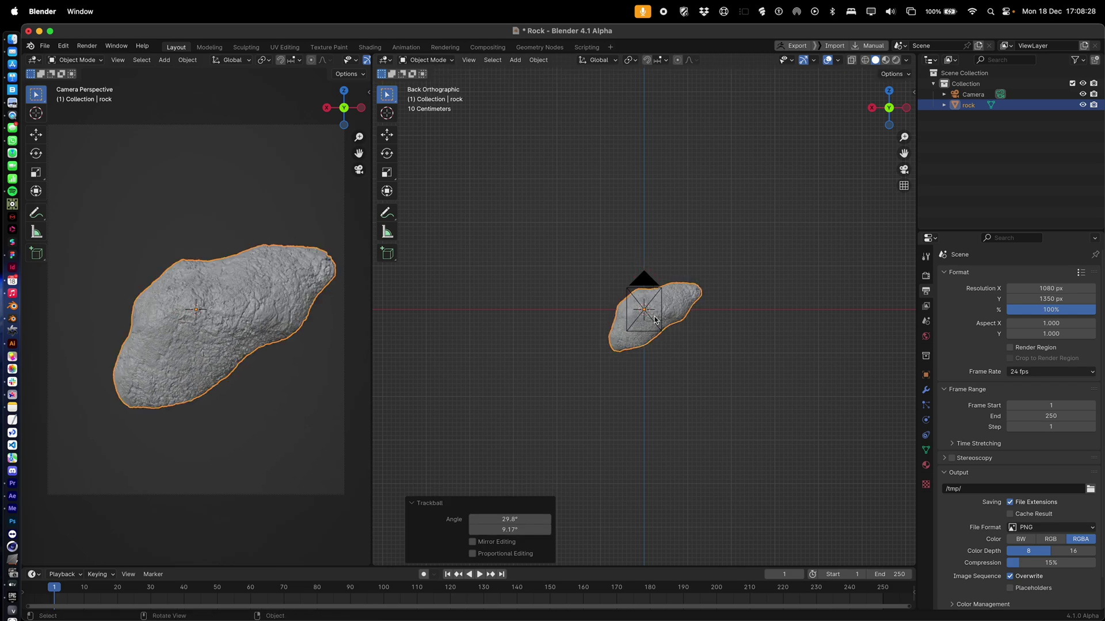
{"action": "key", "text": "r"}
{"action": "key", "text": "r"}
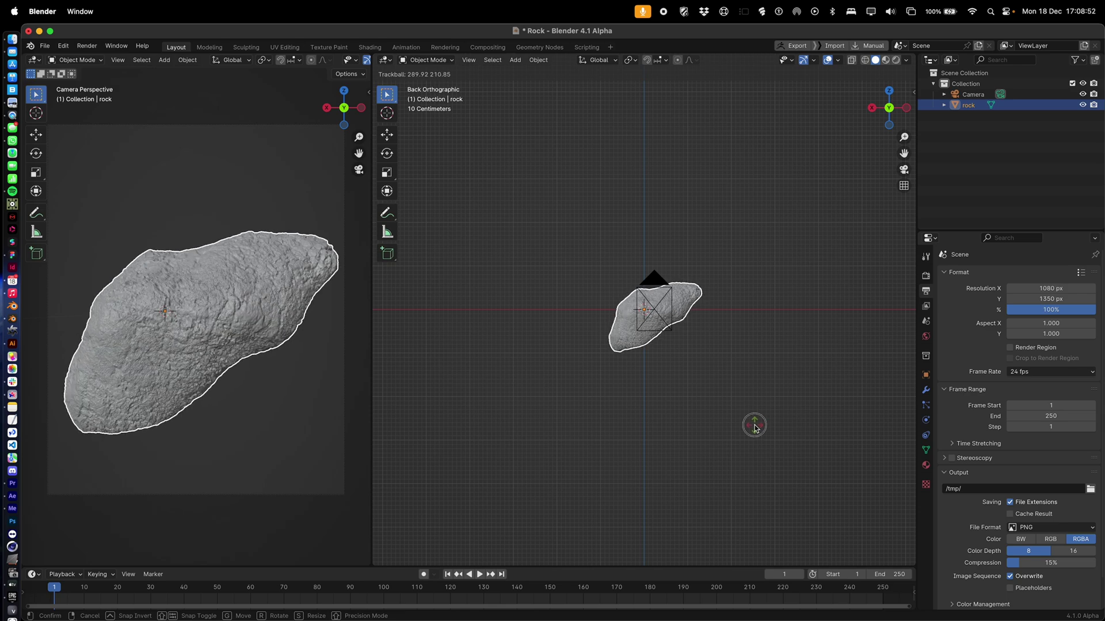
{"action": "left_click", "coordinate": [750, 424]}
{"action": "key", "text": "r"}
{"action": "left_click", "coordinate": [723, 244]}
{"action": "left_click", "coordinate": [722, 244]}
{"action": "middle_click_drag", "start_coordinate": [722, 245], "coordinate": [682, 301]}
{"action": "scroll", "coordinate": [690, 304], "scroll_direction": "up", "scroll_amount": 5}
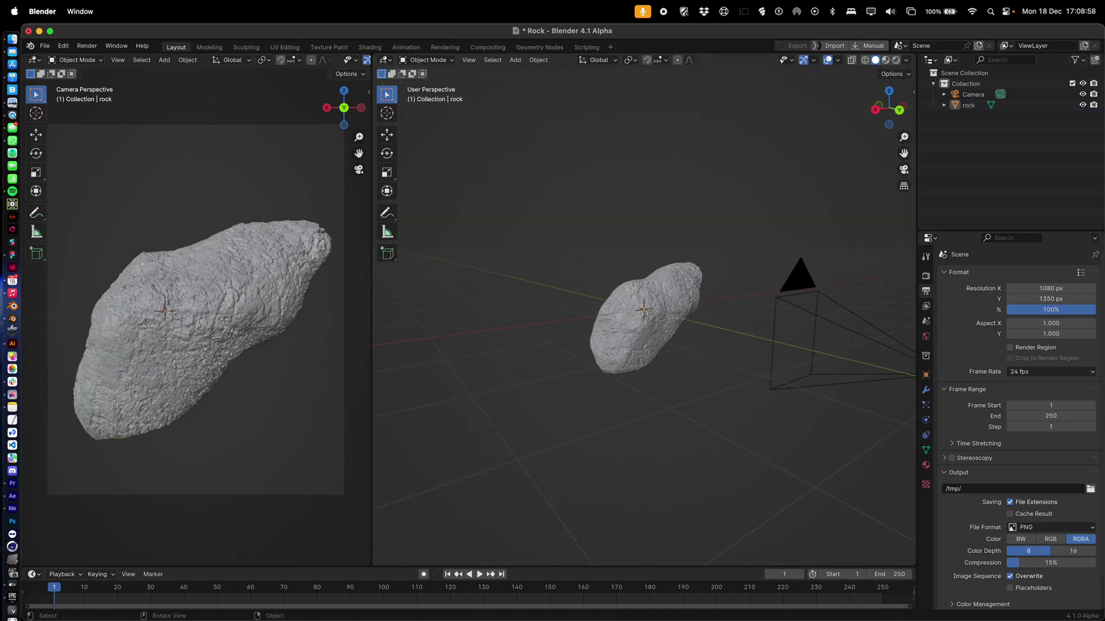
Add an area light in the back view and raise it about 1.85 m along Z above the rock
{"action": "key", "text": "ctrl+KP_1"}
{"action": "key", "text": "shift+a"}
{"action": "mouse_move", "coordinate": [678, 210]}
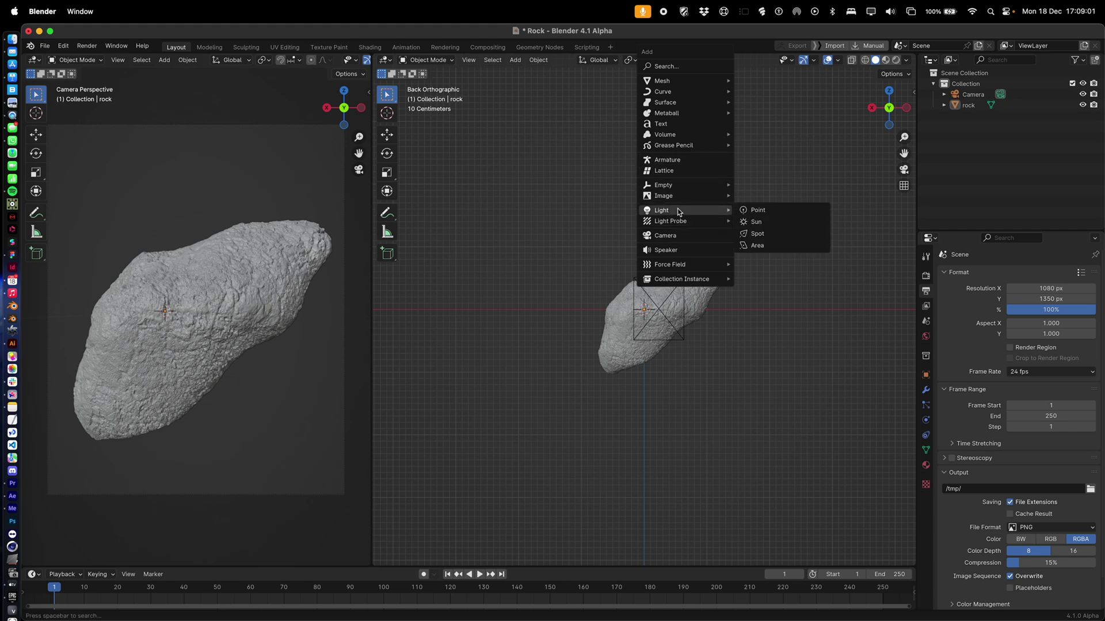
{"action": "left_click", "coordinate": [754, 245]}
{"action": "key", "text": "g"}
{"action": "key", "text": "z"}
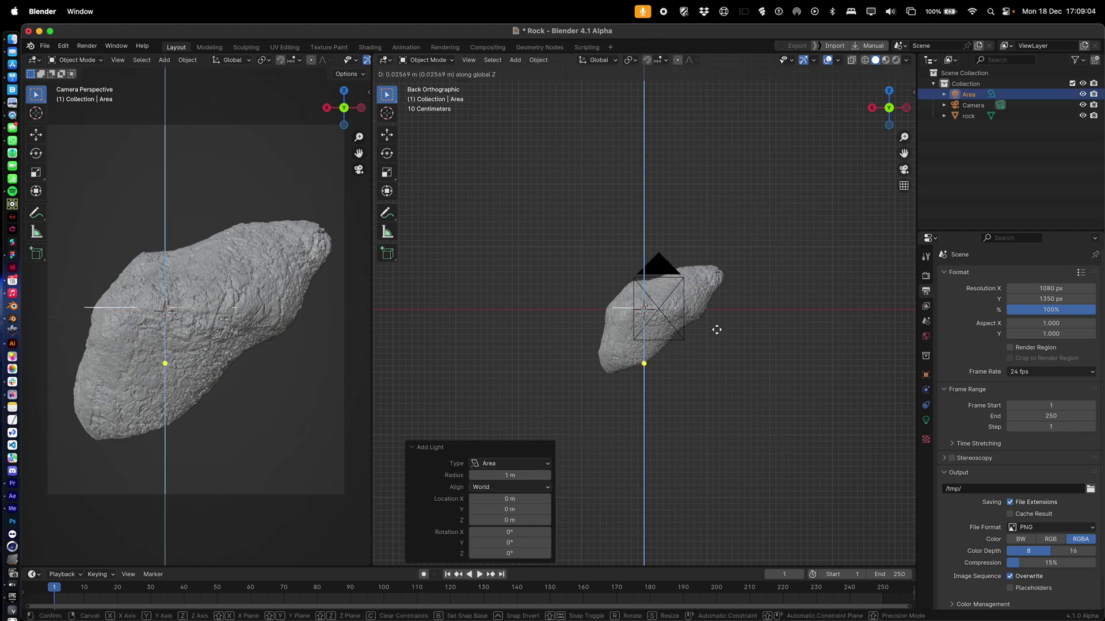
{"action": "left_click", "coordinate": [716, 219]}
Set the render engine to Cycles with GPU Compute as the device, and show rendered shading in the camera viewport
{"action": "left_click", "coordinate": [926, 276]}
{"action": "left_click", "coordinate": [1034, 272]}
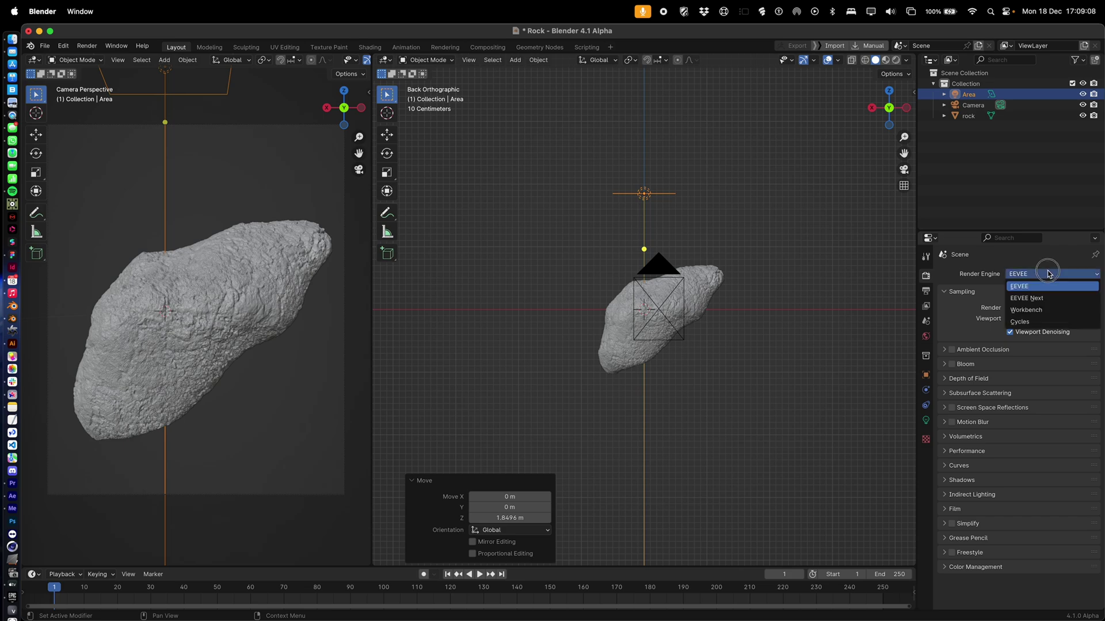
{"action": "left_click", "coordinate": [1029, 311]}
{"action": "left_click", "coordinate": [926, 420]}
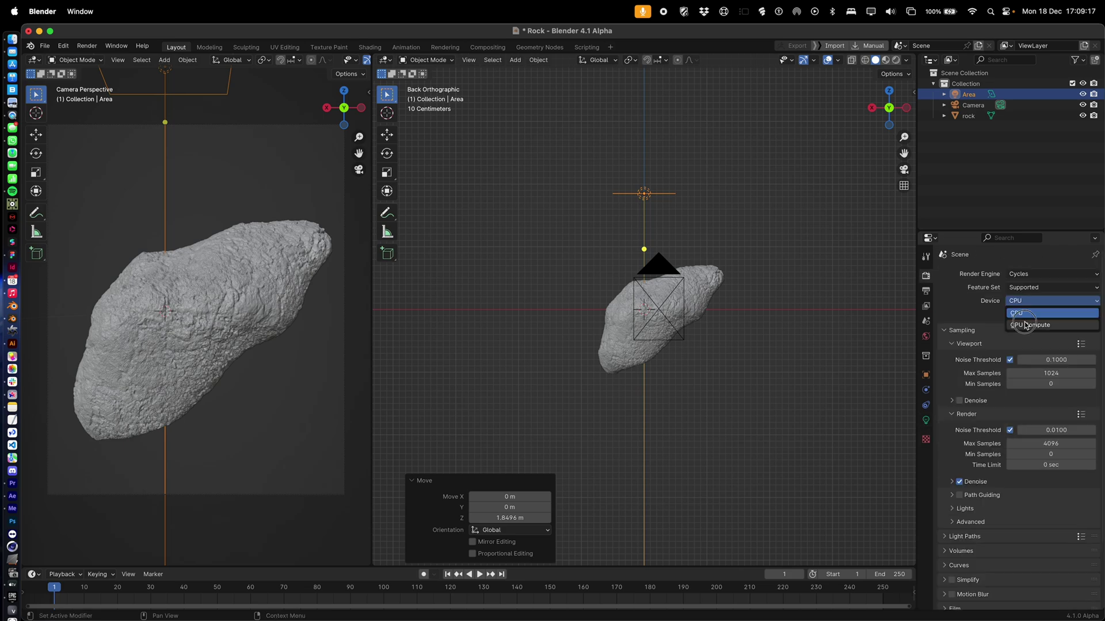
{"action": "left_click", "coordinate": [1024, 326]}
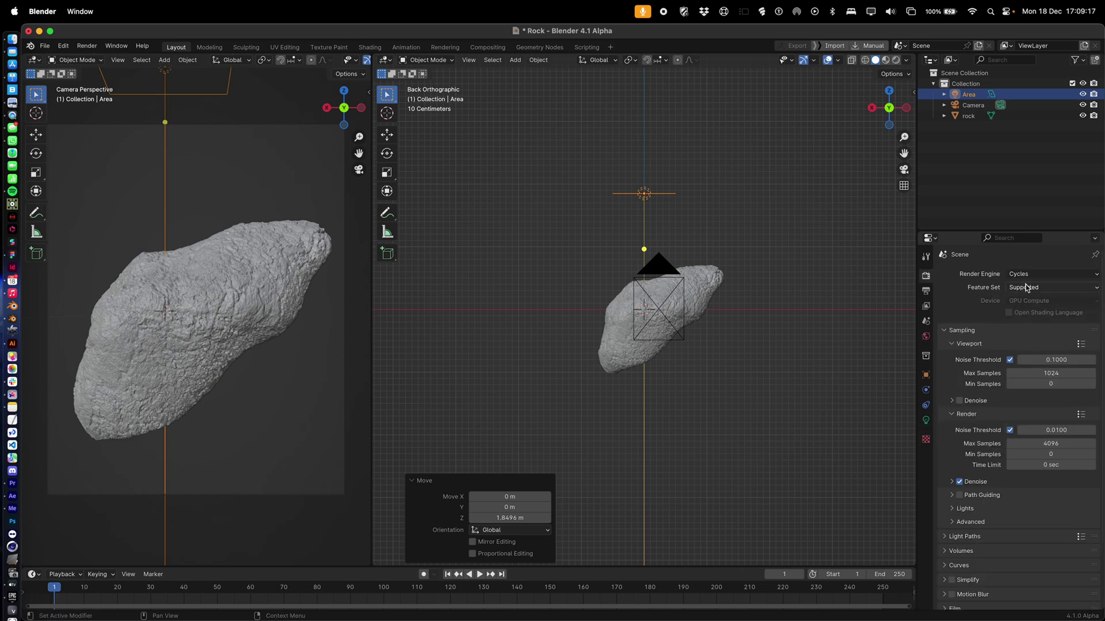
{"action": "left_click", "coordinate": [351, 61]}
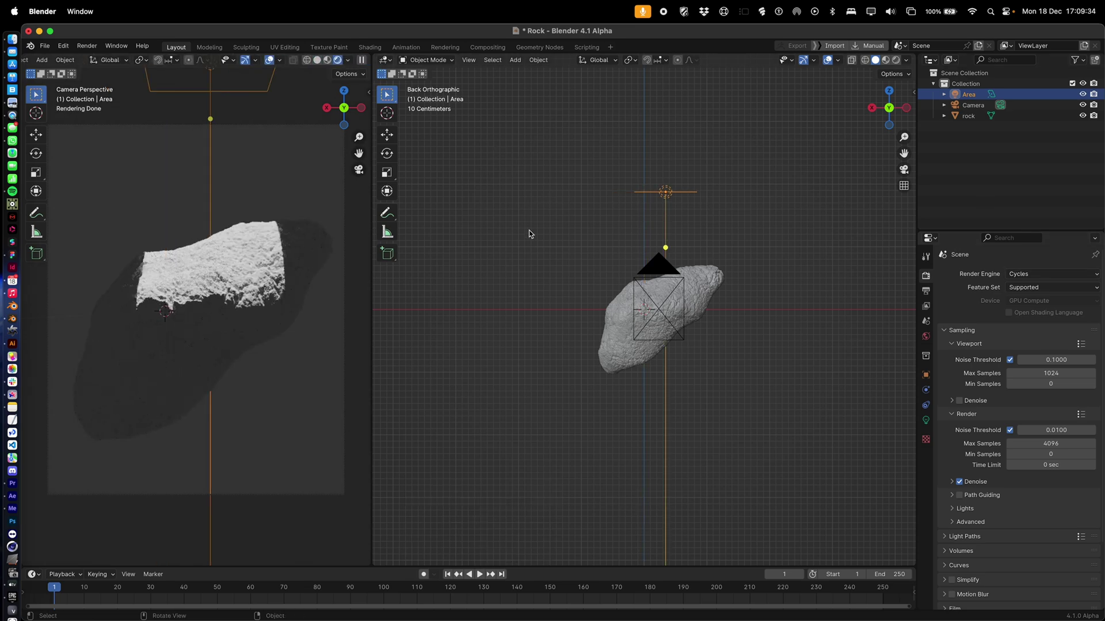
Turn the larger viewport into a Shader Editor and add a Noise Texture feeding the area light's Emission color
{"action": "left_click", "coordinate": [385, 60]}
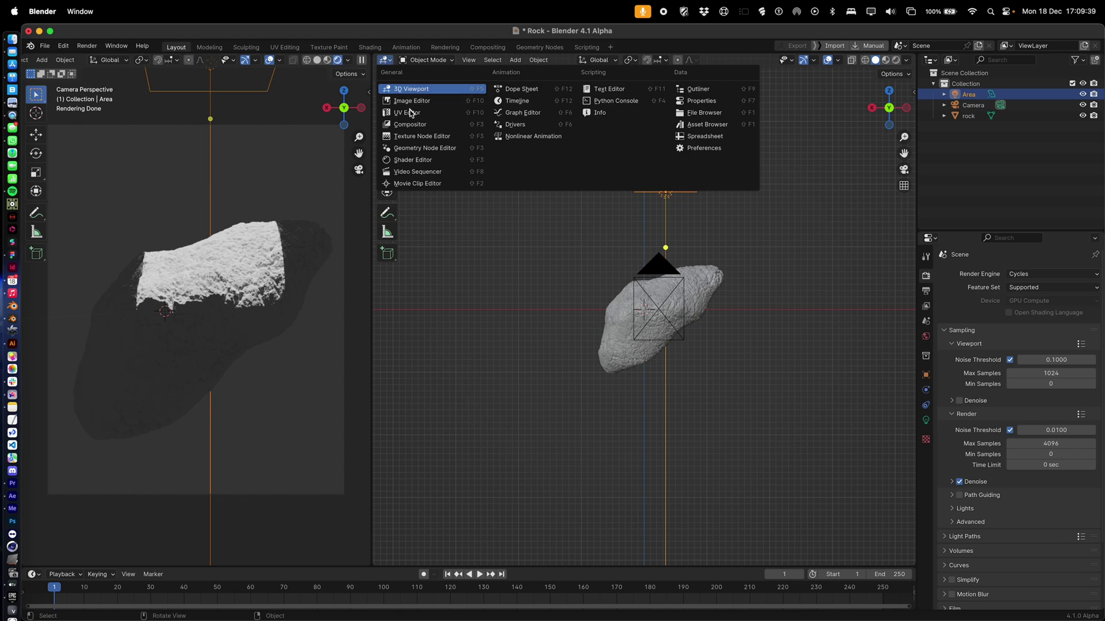
{"action": "left_click", "coordinate": [412, 160]}
{"action": "key", "text": "shift+a"}
{"action": "left_click", "coordinate": [499, 208]}
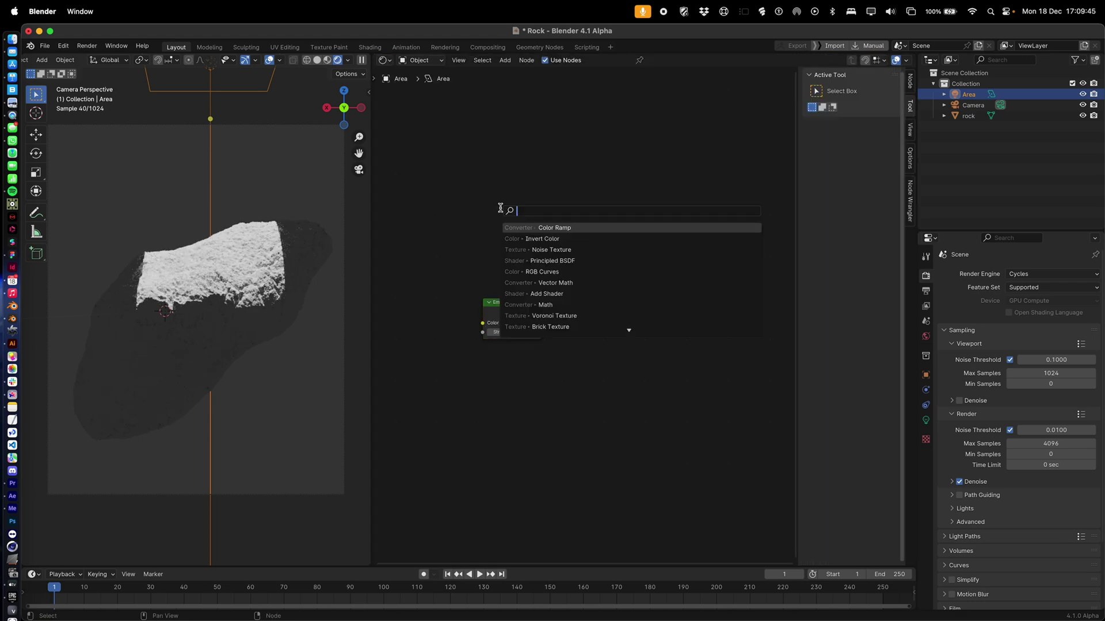
{"action": "type", "text": "nois"}
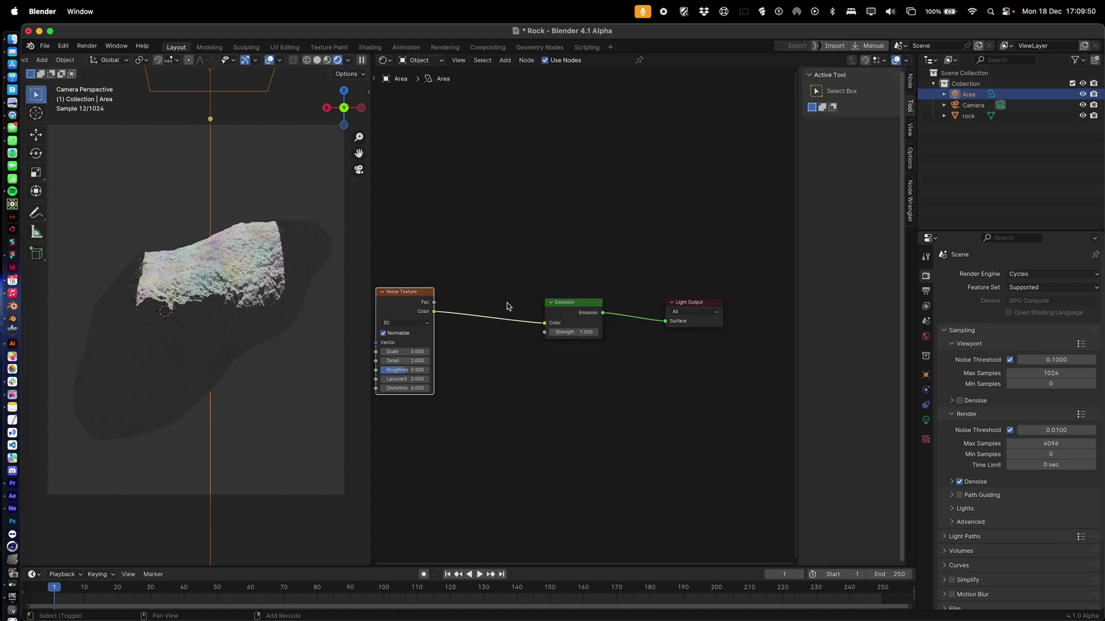
Insert a Color Ramp between the Noise Texture and Emission nodes and move its black stop to about 0.482
{"action": "key", "text": "shift+a"}
{"action": "type", "text": "col"}
{"action": "type", "text": "col"}
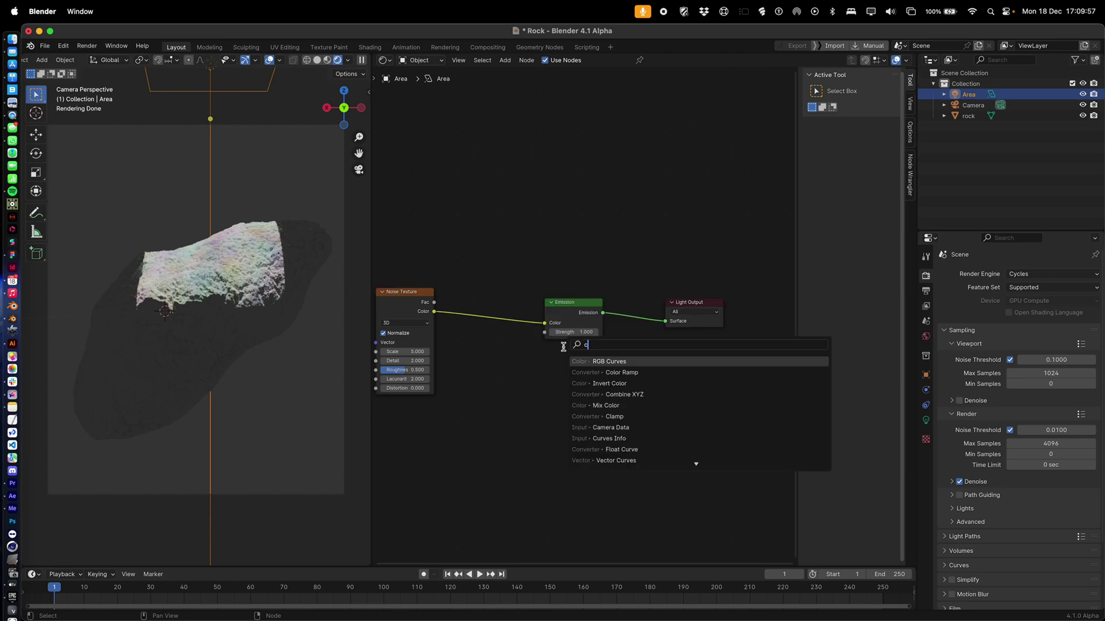
{"action": "left_click_drag", "start_coordinate": [522, 348], "coordinate": [554, 349]}
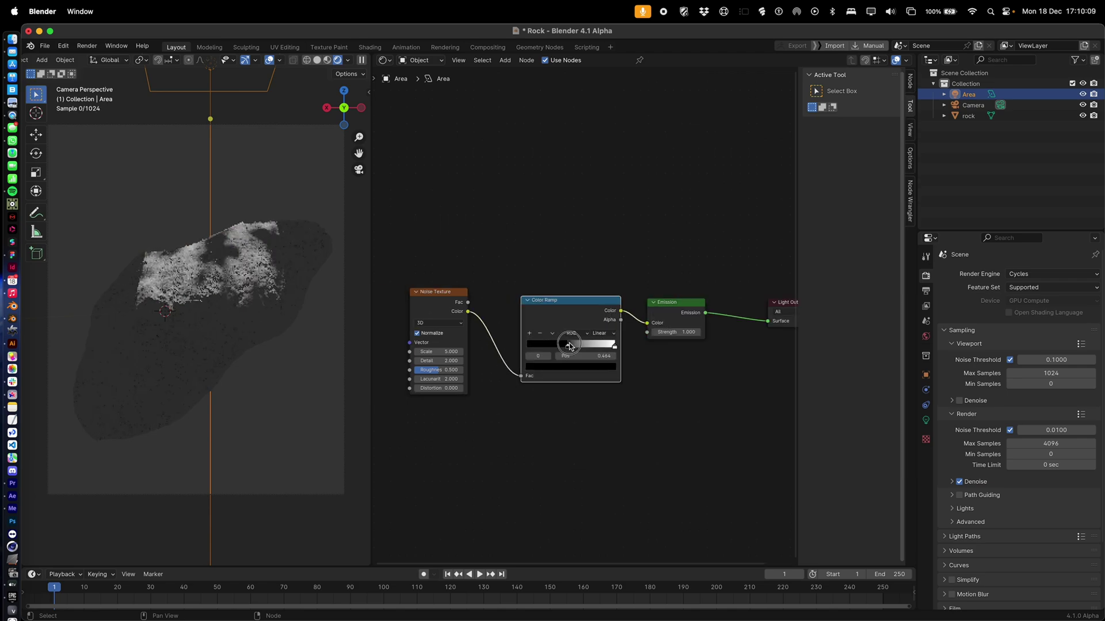
{"action": "left_click_drag", "start_coordinate": [567, 344], "coordinate": [569, 345]}
Set the Noise Texture's Detail to 0
{"action": "double_click", "coordinate": [443, 360]}
{"action": "type", "text": "0"}
{"action": "key", "text": "Return"}
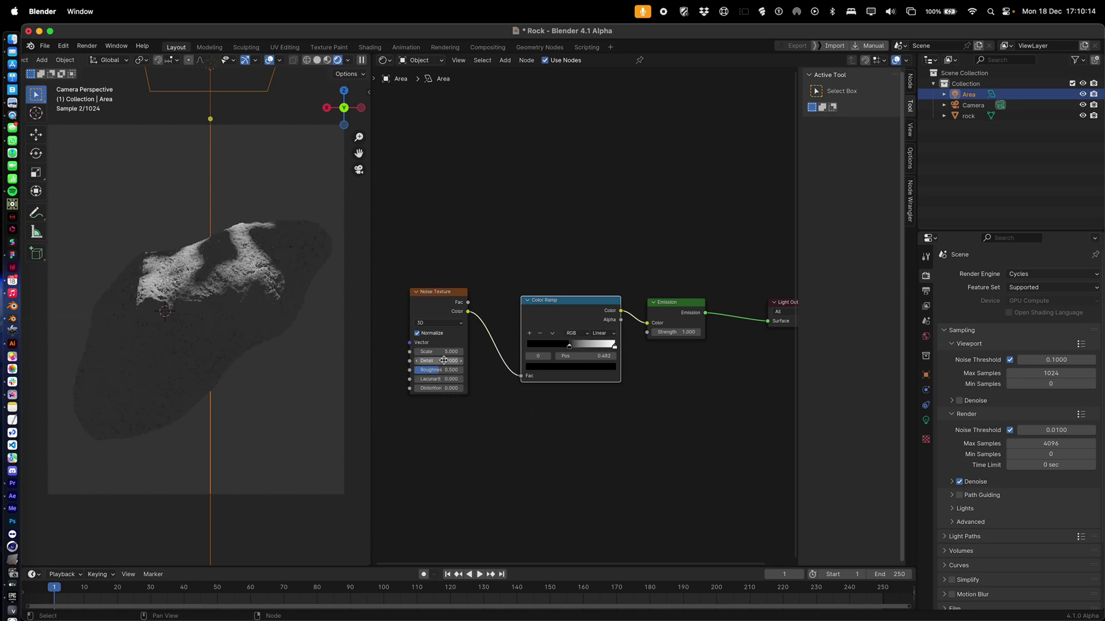
Scale the area light by about 2.711 and raise its power to about 44 W
{"action": "key", "text": "s"}
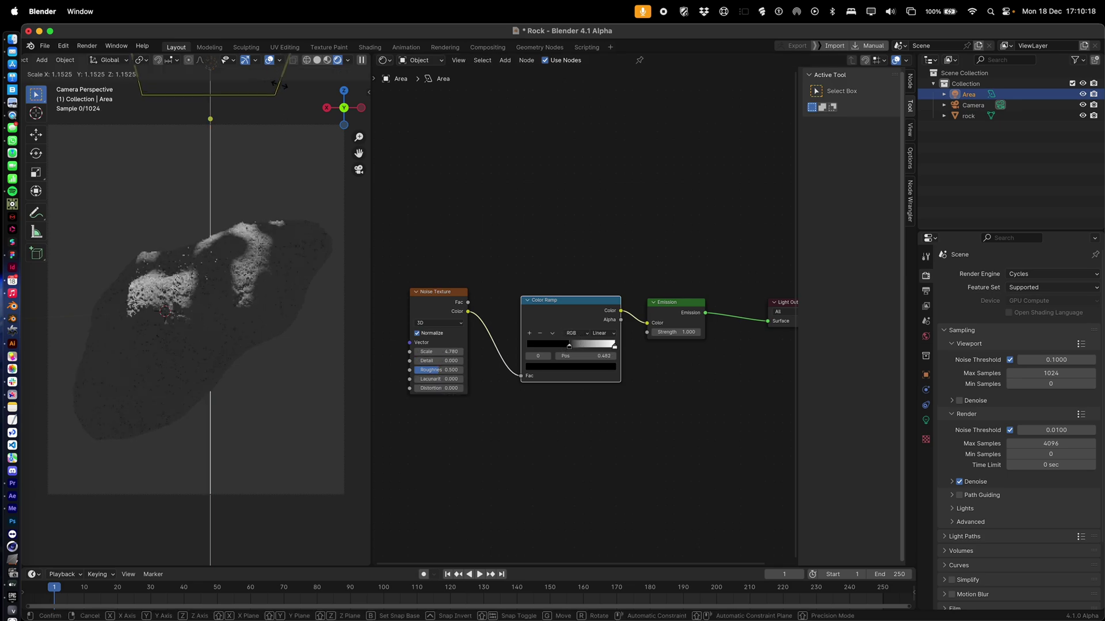
{"action": "left_click", "coordinate": [32, 118]}
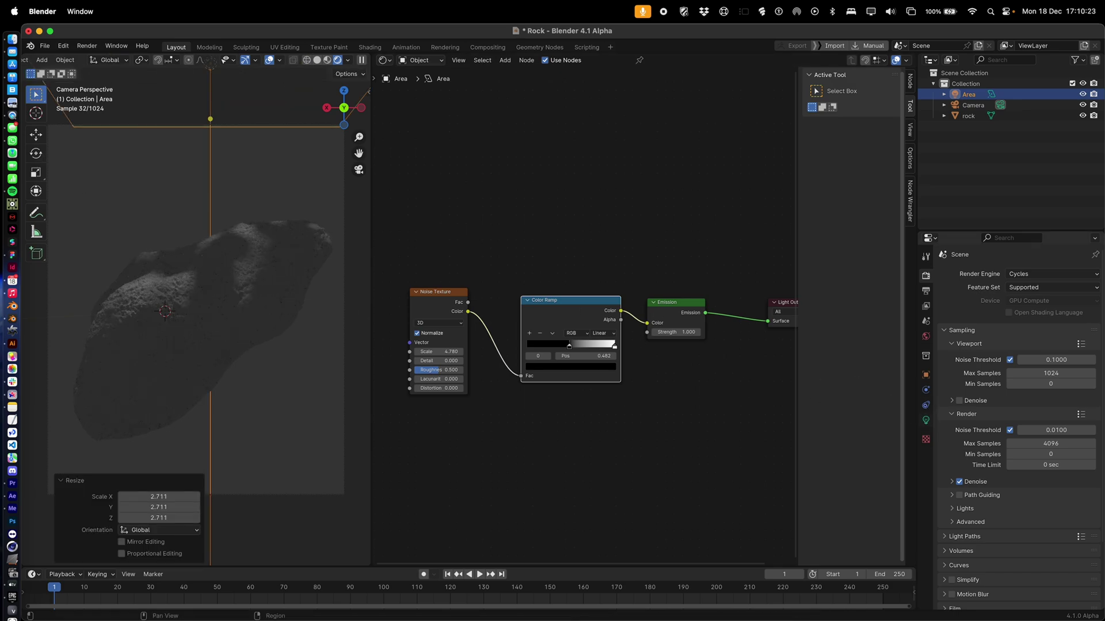
{"action": "left_click", "coordinate": [926, 420]}
{"action": "left_click_drag", "start_coordinate": [1043, 347], "coordinate": [1062, 348]}
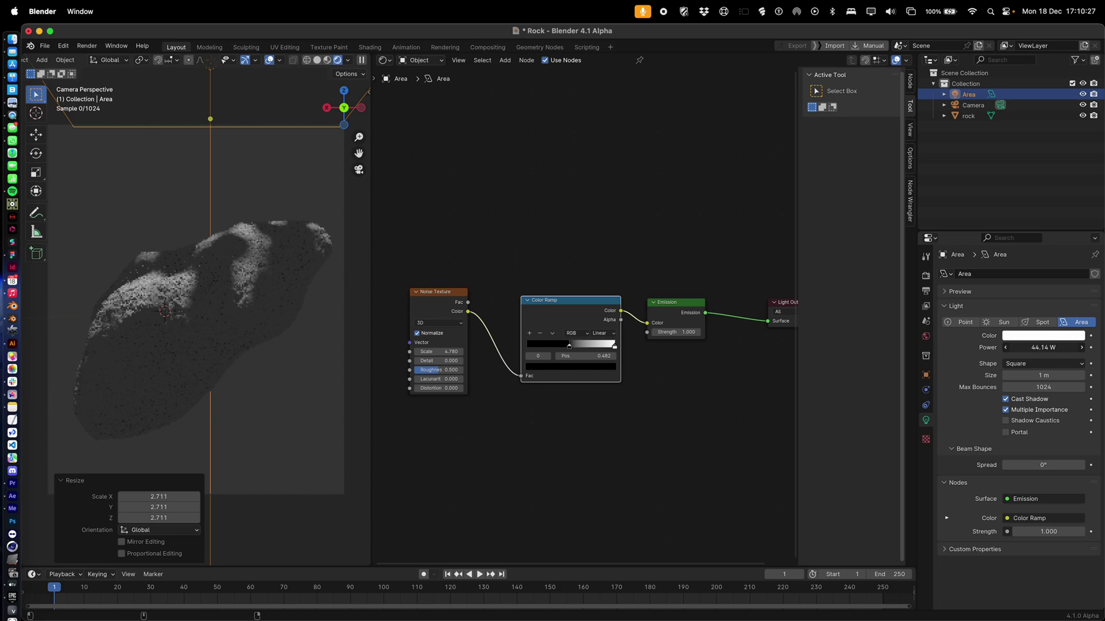
Set the Color Management look to High Contrast
{"action": "left_click", "coordinate": [925, 276]}
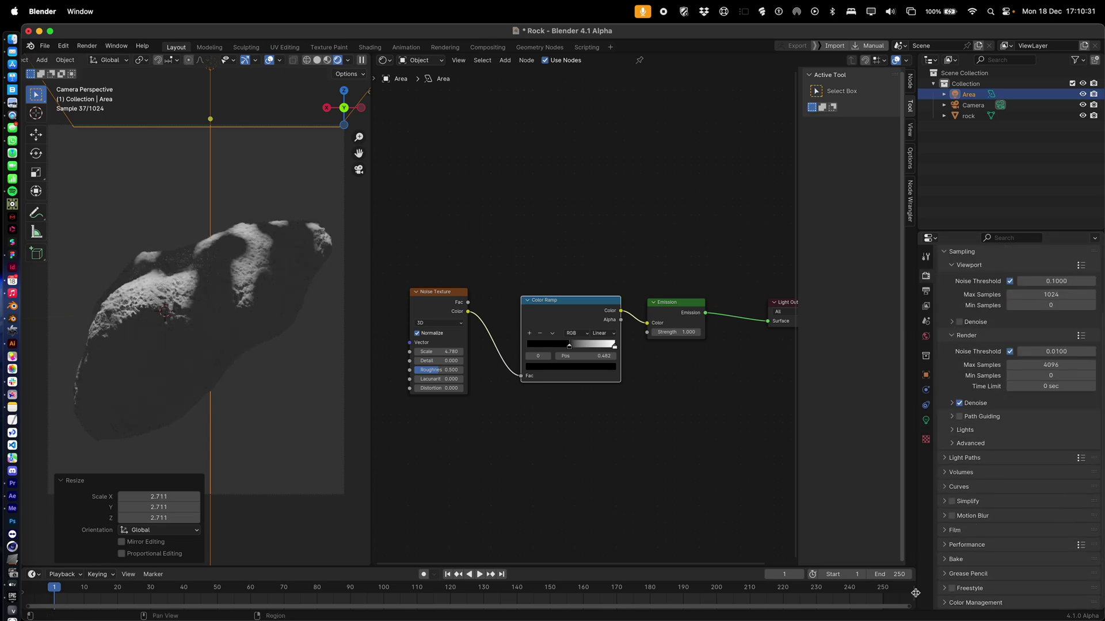
{"action": "left_click", "coordinate": [947, 603]}
{"action": "scroll", "coordinate": [1013, 546], "scroll_direction": "down", "scroll_amount": 5}
{"action": "left_click", "coordinate": [1041, 533]}
{"action": "left_click", "coordinate": [1036, 462]}
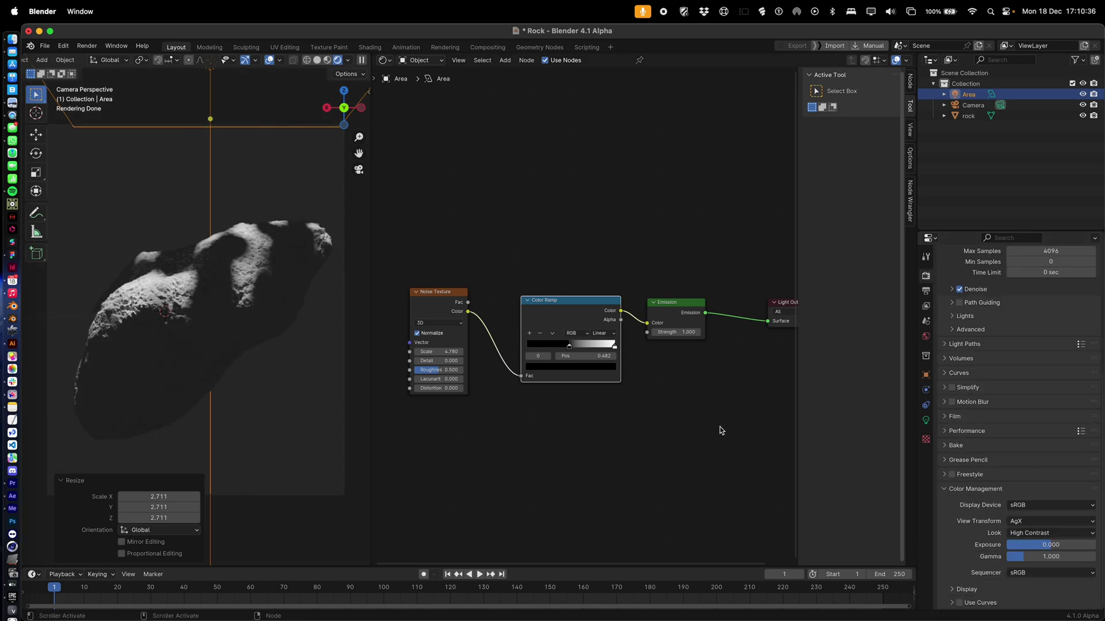
Brighten the world background color to a lighter gray
{"action": "left_click", "coordinate": [926, 338]}
{"action": "left_click", "coordinate": [1048, 342]}
{"action": "left_click_drag", "start_coordinate": [1076, 246], "coordinate": [1076, 223]}
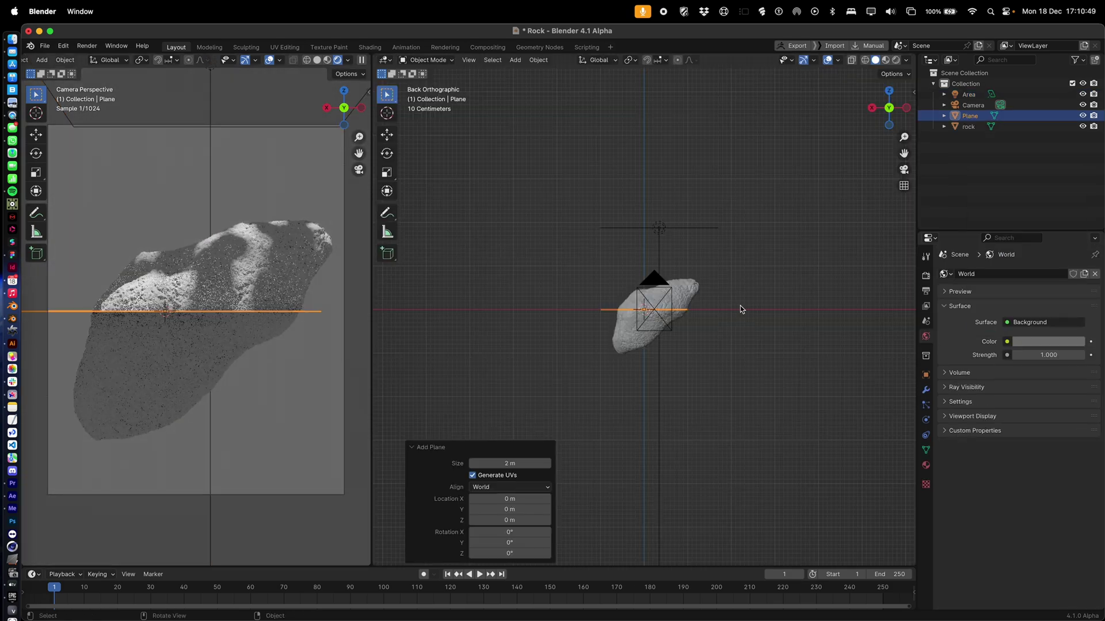
Scale the new plane by about 1.255 and lower it along Z below the rock as a floor
{"action": "key", "text": "s"}
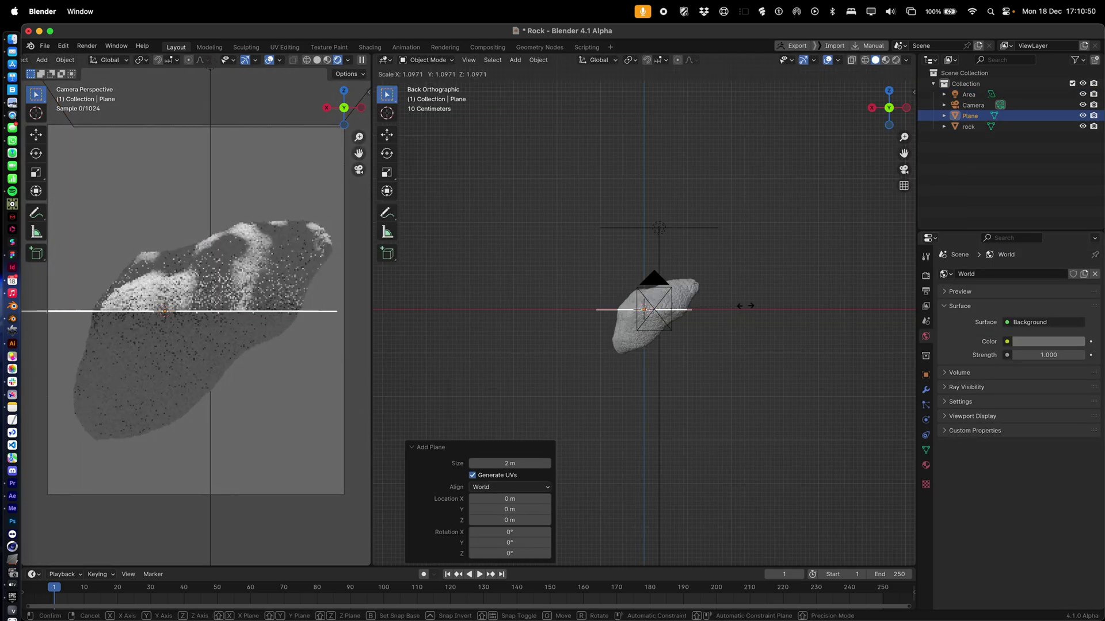
{"action": "left_click", "coordinate": [755, 304]}
{"action": "key", "text": "g"}
{"action": "key", "text": "z"}
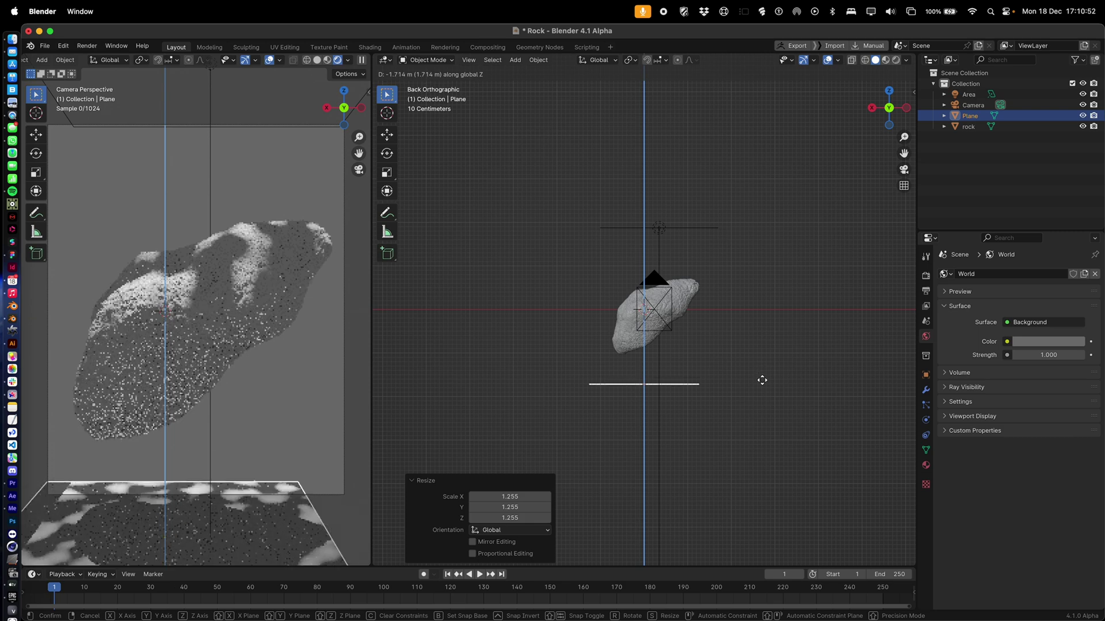
{"action": "left_click", "coordinate": [760, 401]}
Add a second plane and rotate it 90° about X so it stands upright
{"action": "key", "text": "shift+a"}
{"action": "left_click", "coordinate": [792, 316]}
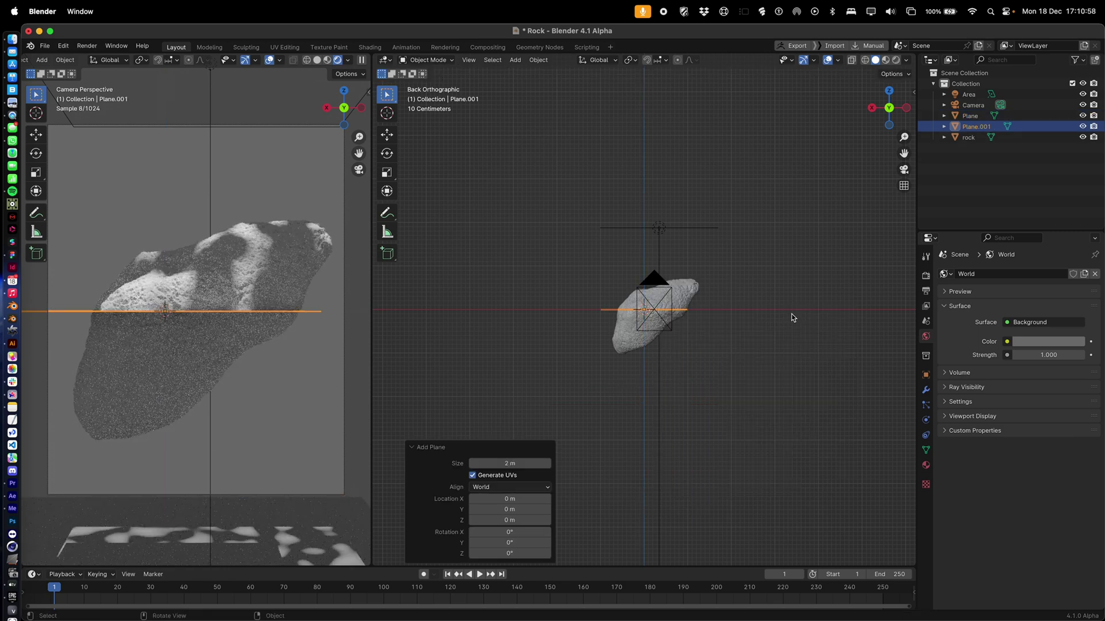
{"action": "type", "text": "rx90"}
{"action": "key", "text": "Return"}
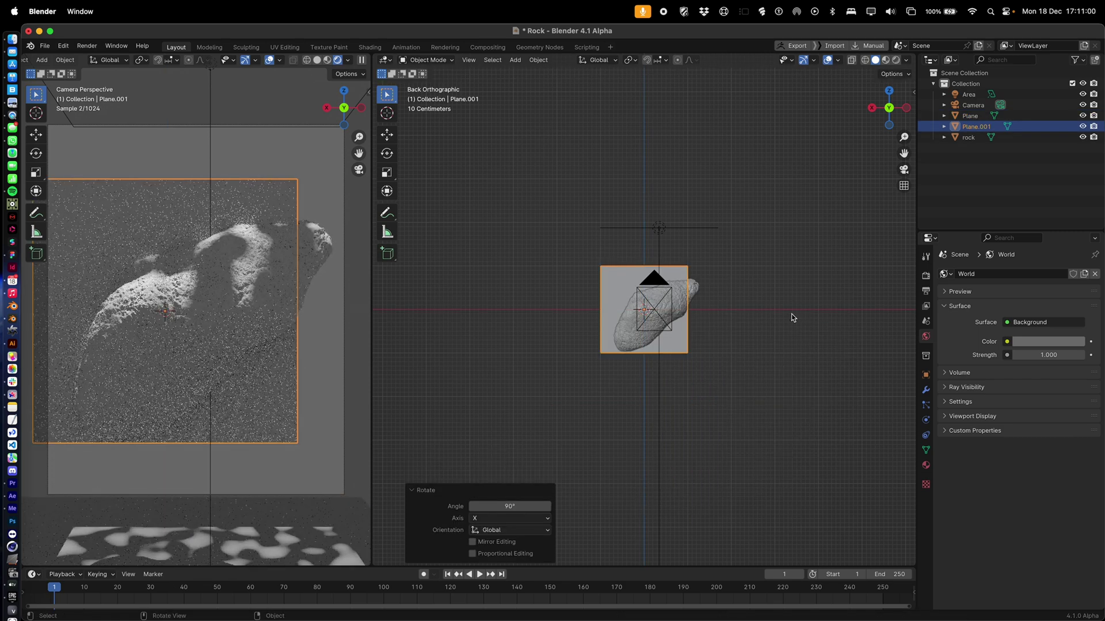
Move the upright plane along Y behind the rock, scale it by about 2.657, and tilt it about X
{"action": "middle_click_drag", "start_coordinate": [791, 313], "coordinate": [676, 327]}
{"action": "key", "text": "g"}
{"action": "key", "text": "y"}
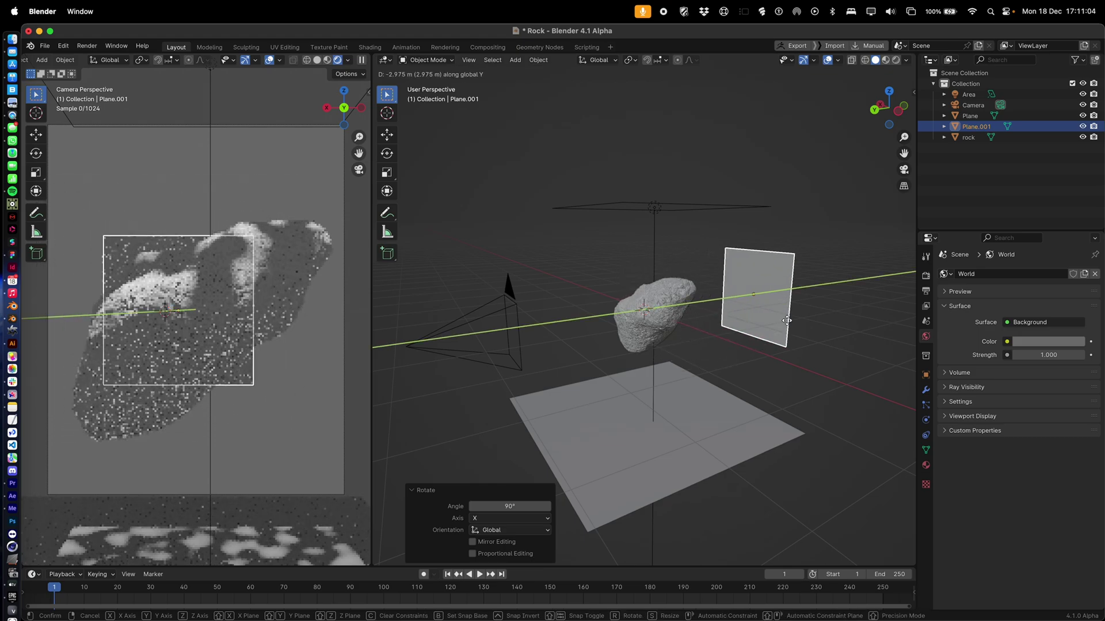
{"action": "left_click", "coordinate": [872, 328]}
{"action": "key", "text": "s"}
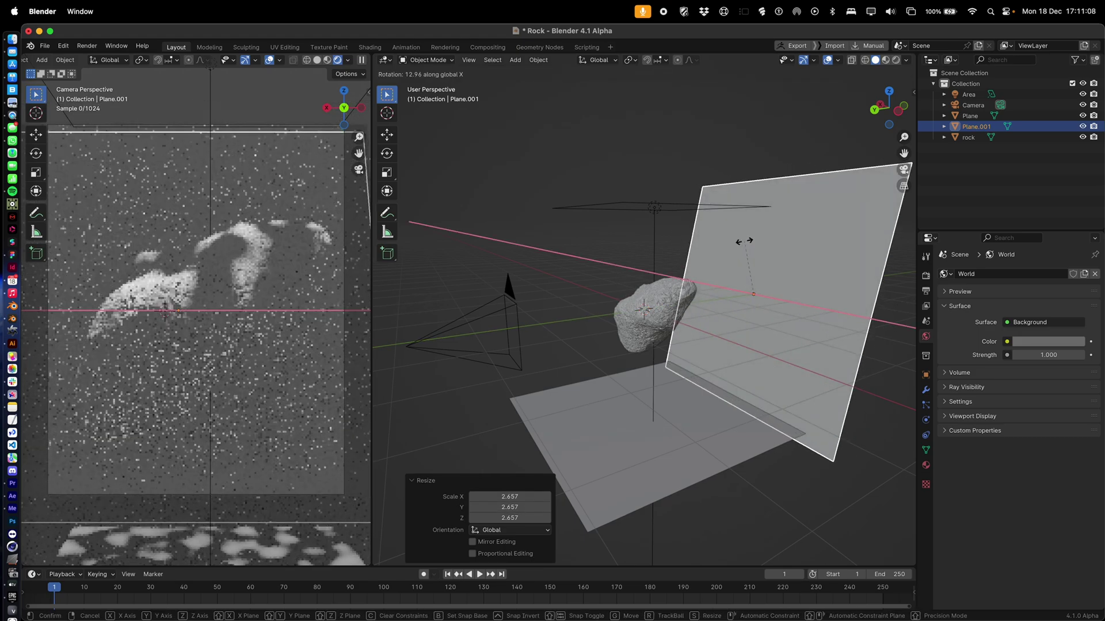
{"action": "left_click", "coordinate": [171, 250]}
Darken the world background color to a deeper gray
{"action": "scroll", "coordinate": [632, 290], "scroll_direction": "down", "scroll_amount": 5}
{"action": "middle_click_drag", "start_coordinate": [633, 290], "coordinate": [666, 272]}
{"action": "left_click", "coordinate": [1057, 341]}
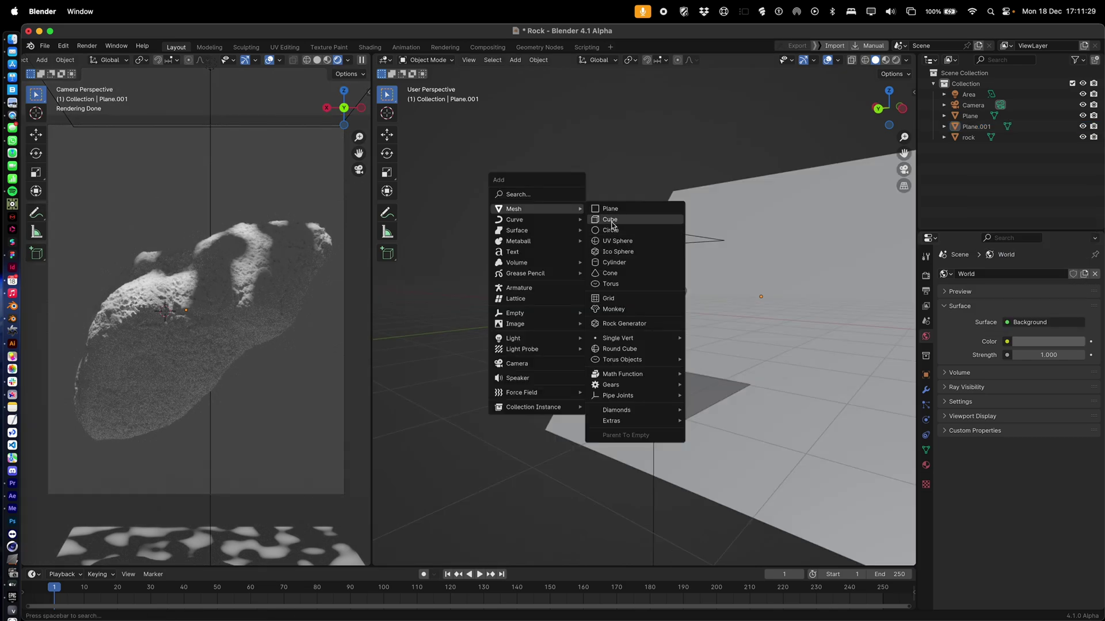
Delete the floor plane beneath the rock
{"action": "left_click", "coordinate": [680, 404]}
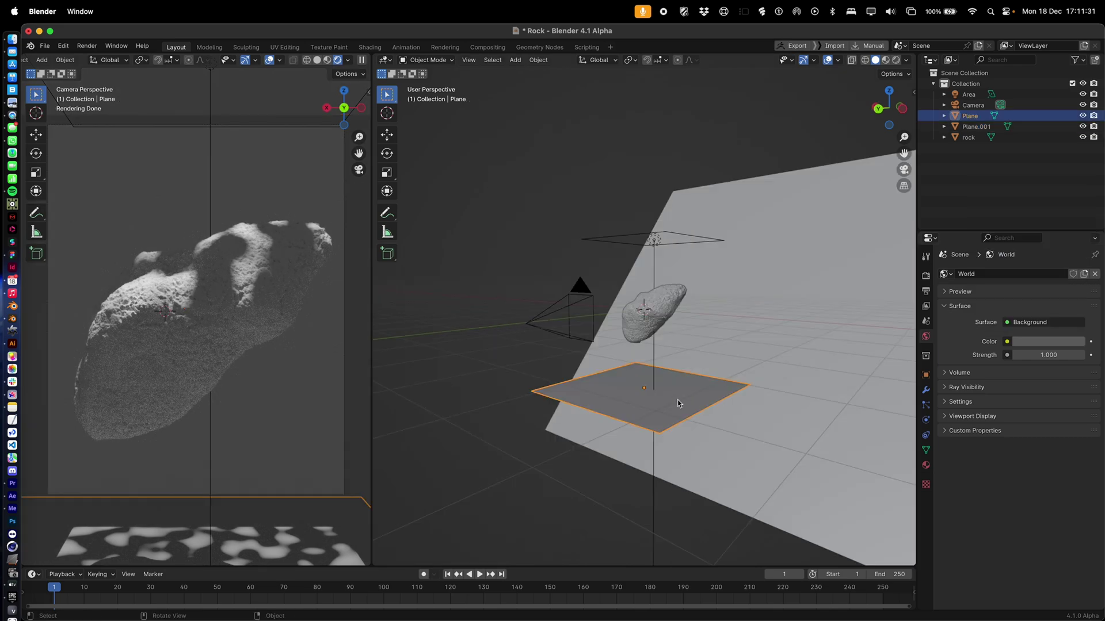
{"action": "key", "text": "x"}
{"action": "left_click", "coordinate": [679, 404]}
Add a second area light at the scene's center and give it a Track To constraint
{"action": "key", "text": "shift+a"}
{"action": "mouse_move", "coordinate": [679, 402]}
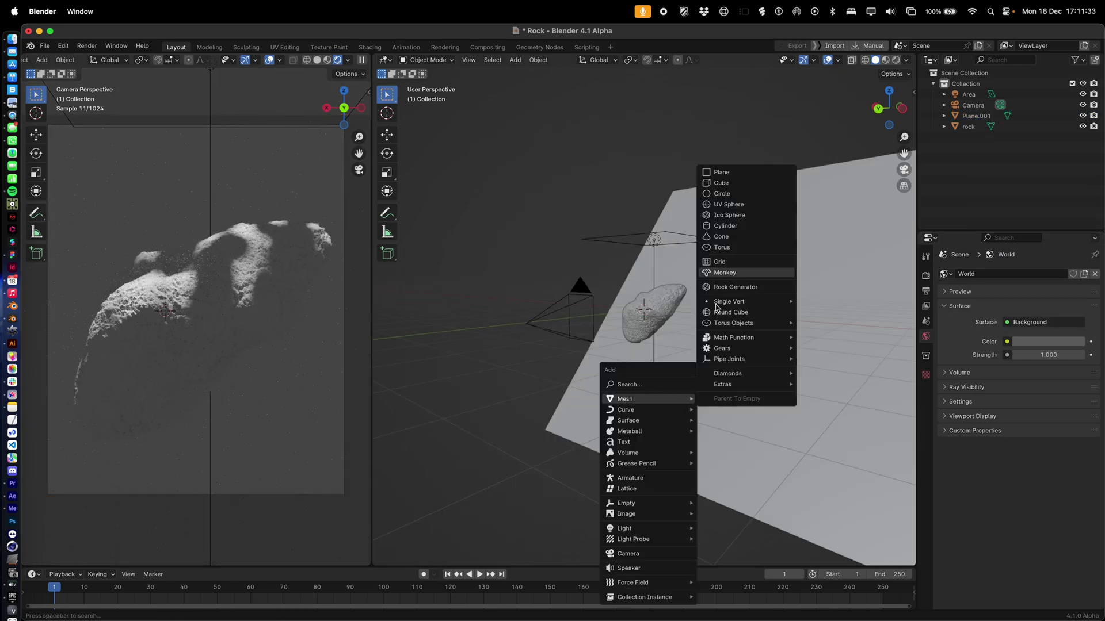
{"action": "left_click", "coordinate": [730, 560]}
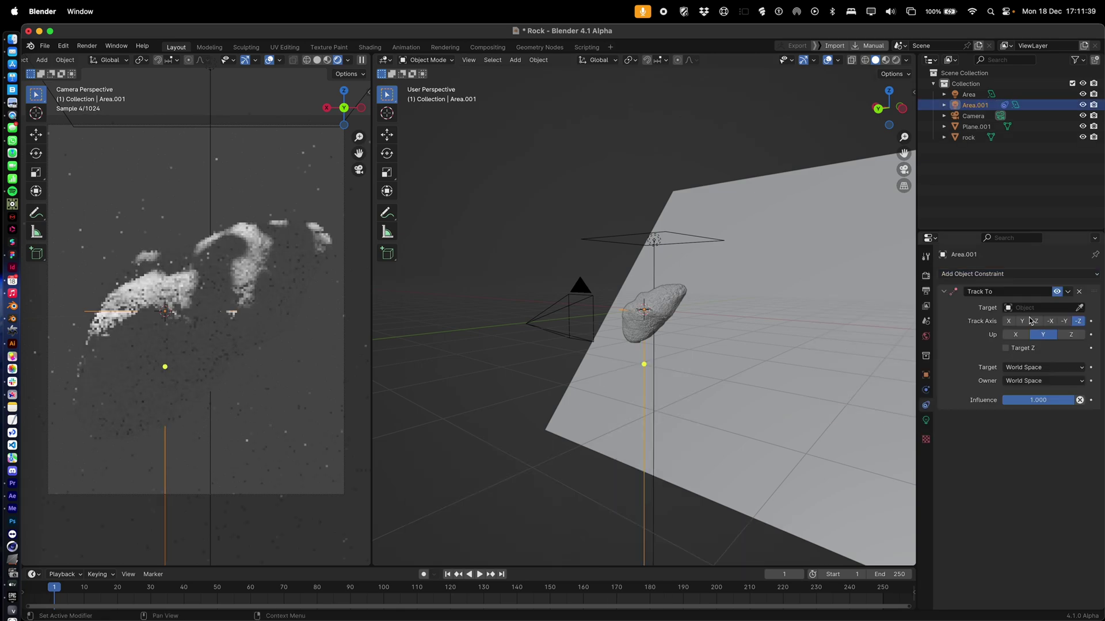
Add an empty and set it as the target of the new area light's Track To constraint
{"action": "left_click", "coordinate": [1038, 308]}
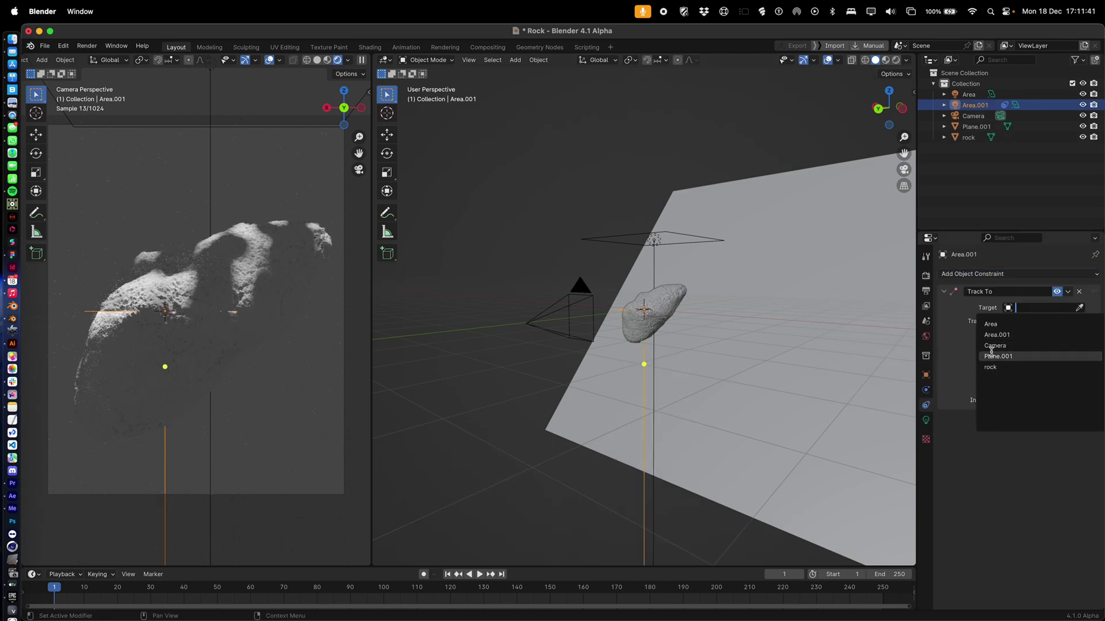
{"action": "key", "text": "shift+a"}
{"action": "mouse_move", "coordinate": [718, 378]}
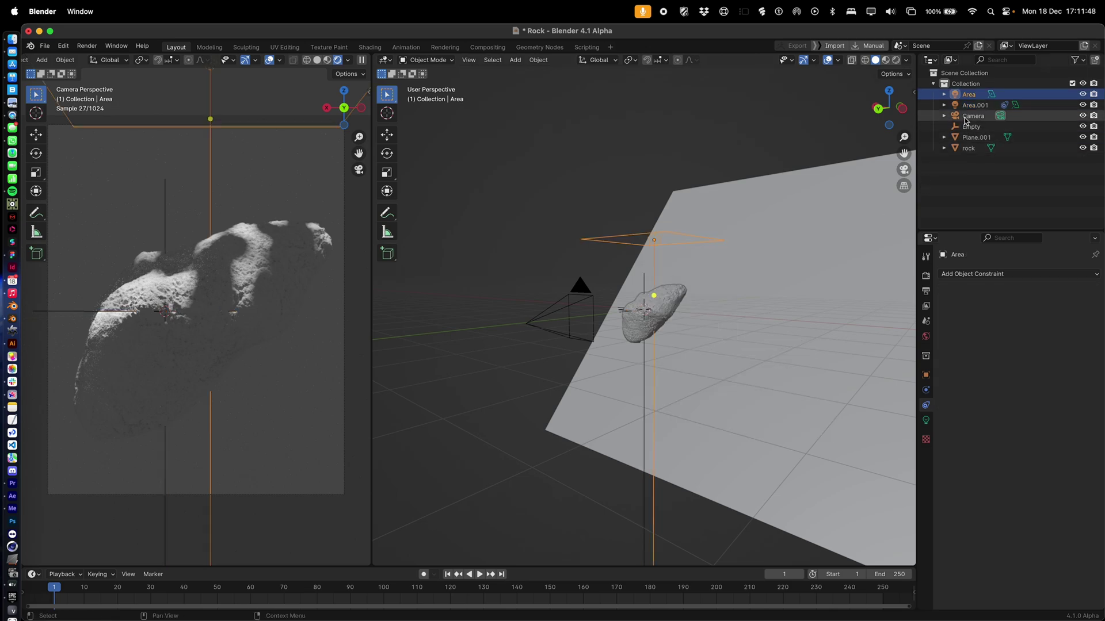
{"action": "left_click", "coordinate": [974, 106]}
{"action": "left_click", "coordinate": [1050, 314]}
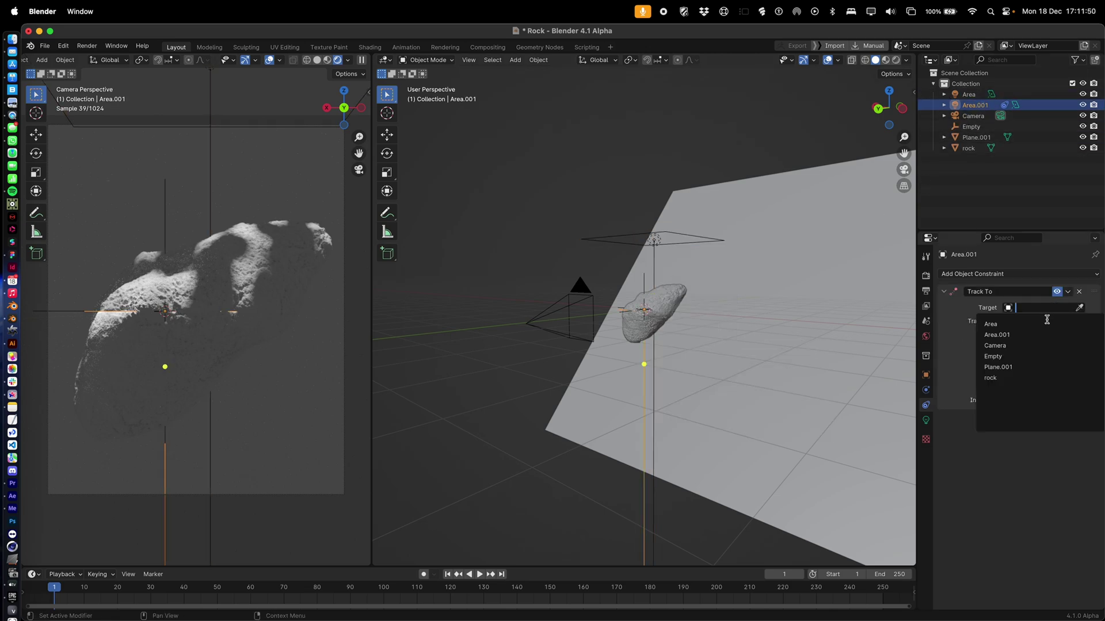
{"action": "left_click", "coordinate": [1001, 356]}
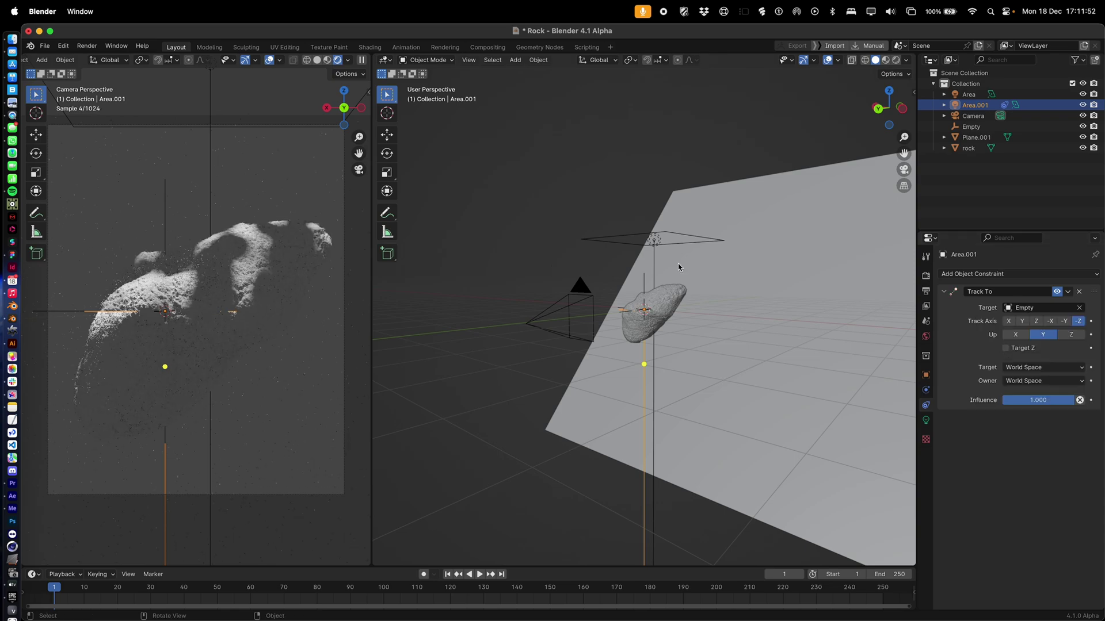
Move the tracking area light about 2.53 m along X beside the rock and set its power to 176.6 W
{"action": "left_click", "coordinate": [890, 115]}
{"action": "key", "text": "g"}
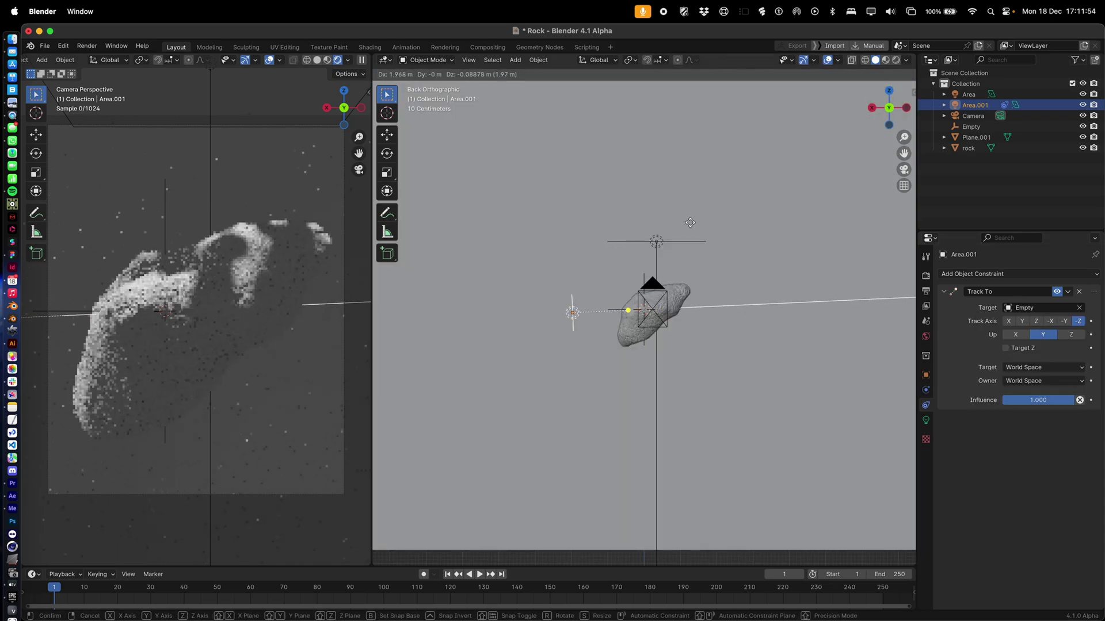
{"action": "left_click", "coordinate": [671, 223]}
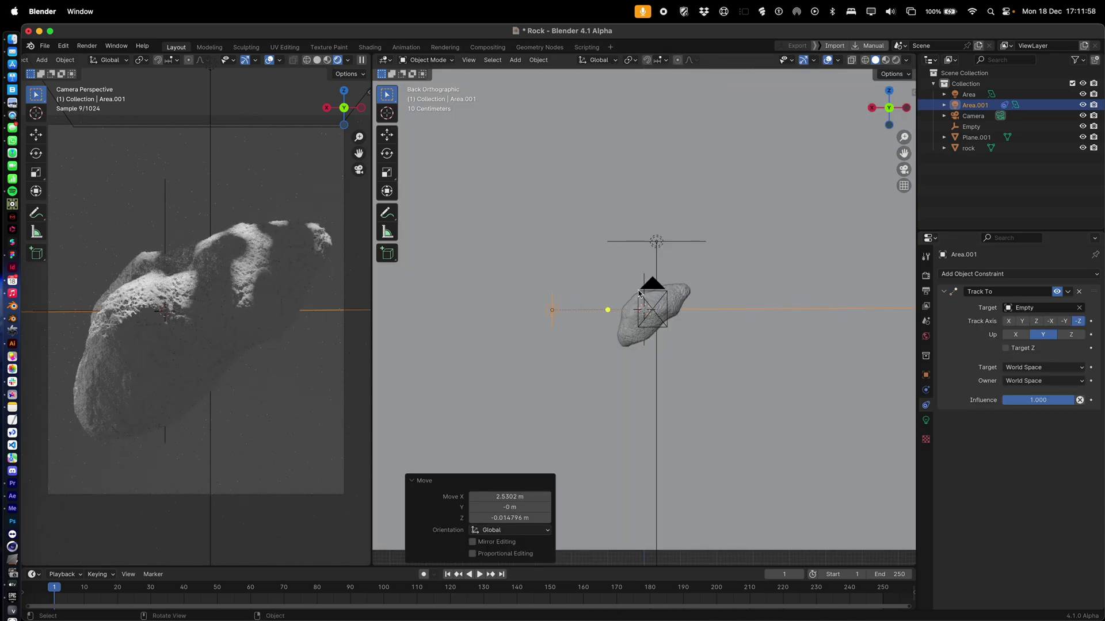
{"action": "middle_click_drag", "start_coordinate": [639, 293], "coordinate": [620, 334]}
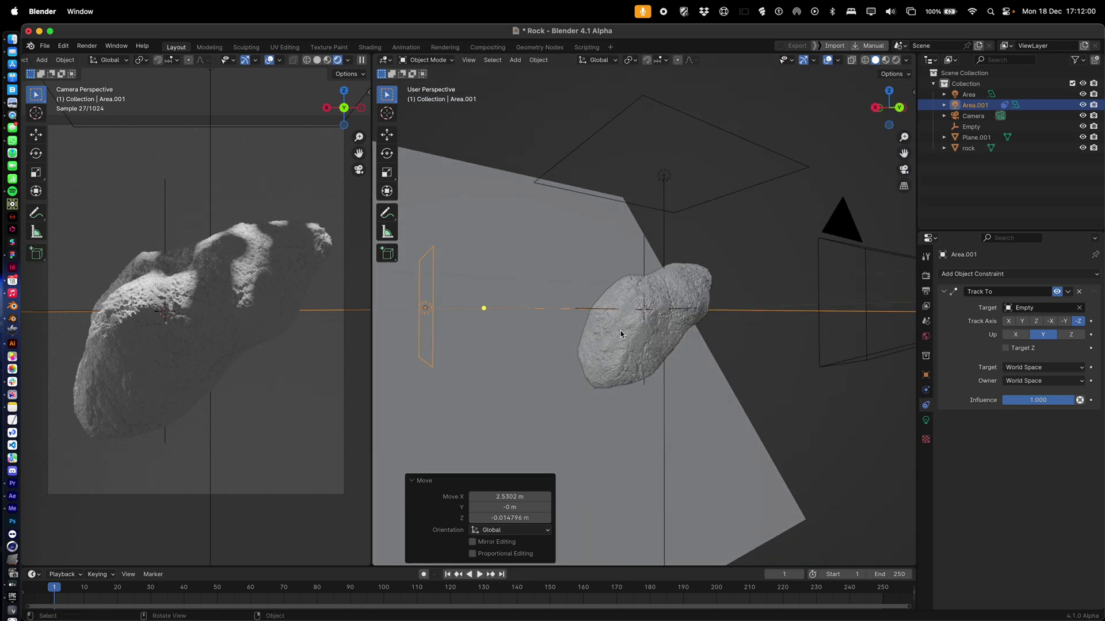
{"action": "left_click", "coordinate": [926, 420]}
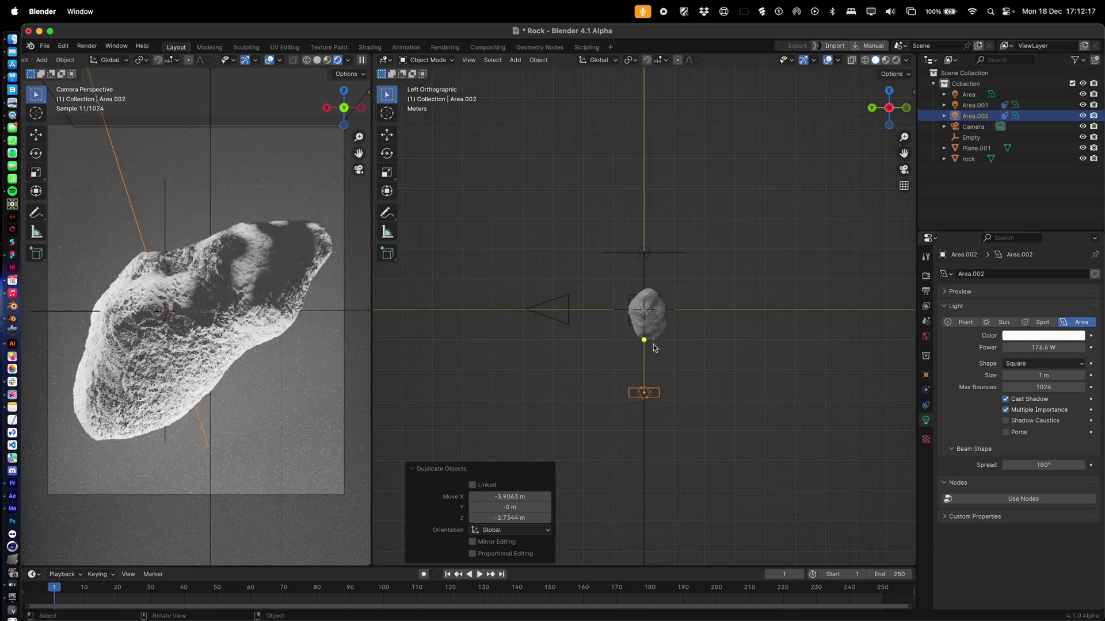
Place a duplicate of the side light below the rock, shifted about -1.47 m in Y, and set its power to 97.26 W
{"action": "key", "text": "g"}
{"action": "left_click", "coordinate": [721, 346]}
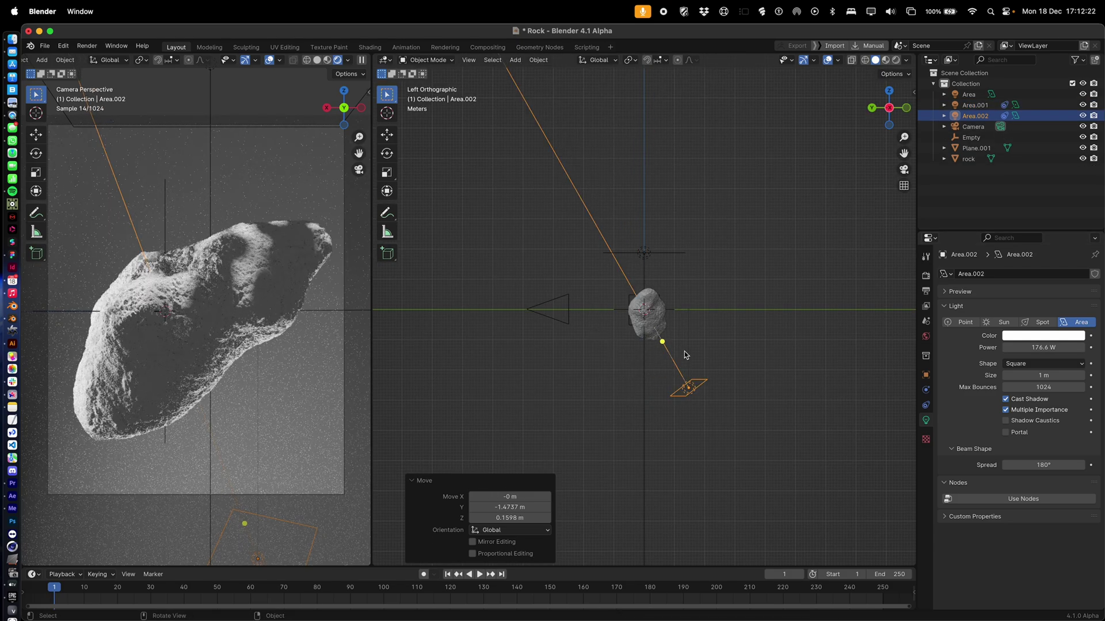
{"action": "left_click_drag", "start_coordinate": [1034, 349], "coordinate": [1027, 349]}
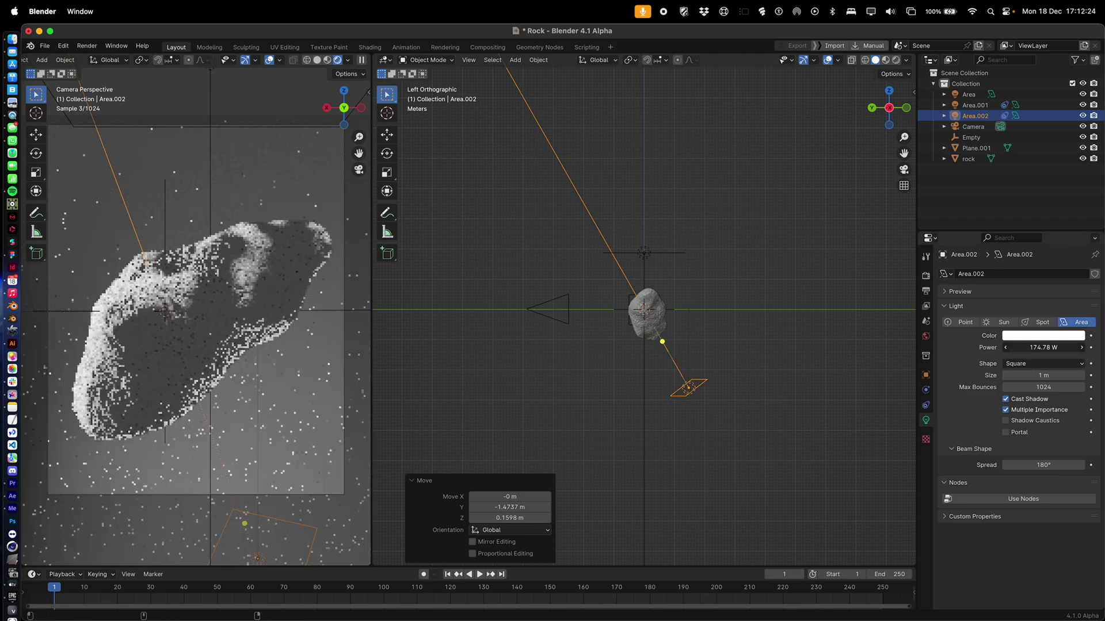
{"action": "left_click_drag", "start_coordinate": [1027, 347], "coordinate": [1021, 348]}
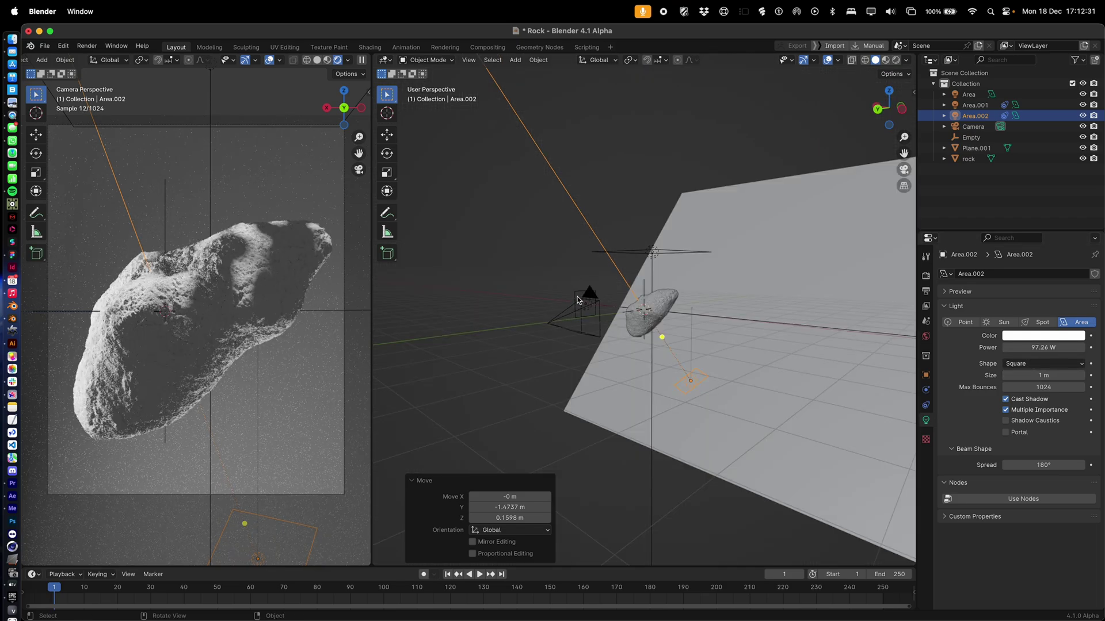
Show the overhead area light's shader nodes and set its Noise Texture scale to 3.340
{"action": "left_click", "coordinate": [578, 299]}
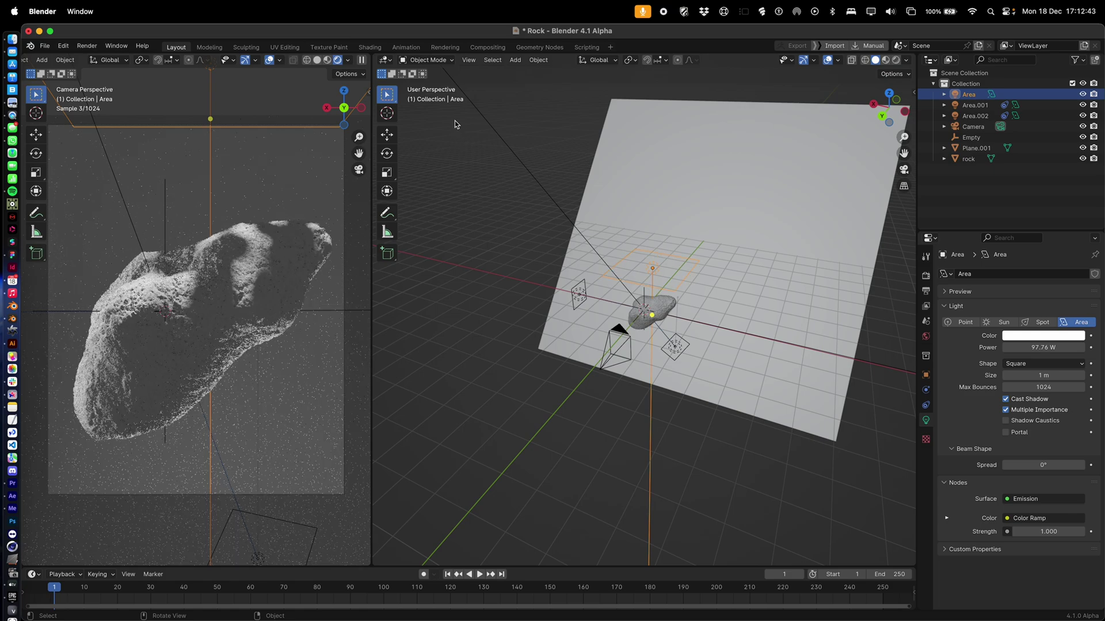
{"action": "left_click", "coordinate": [424, 60]}
{"action": "left_click", "coordinate": [386, 60]}
{"action": "left_click", "coordinate": [403, 157]}
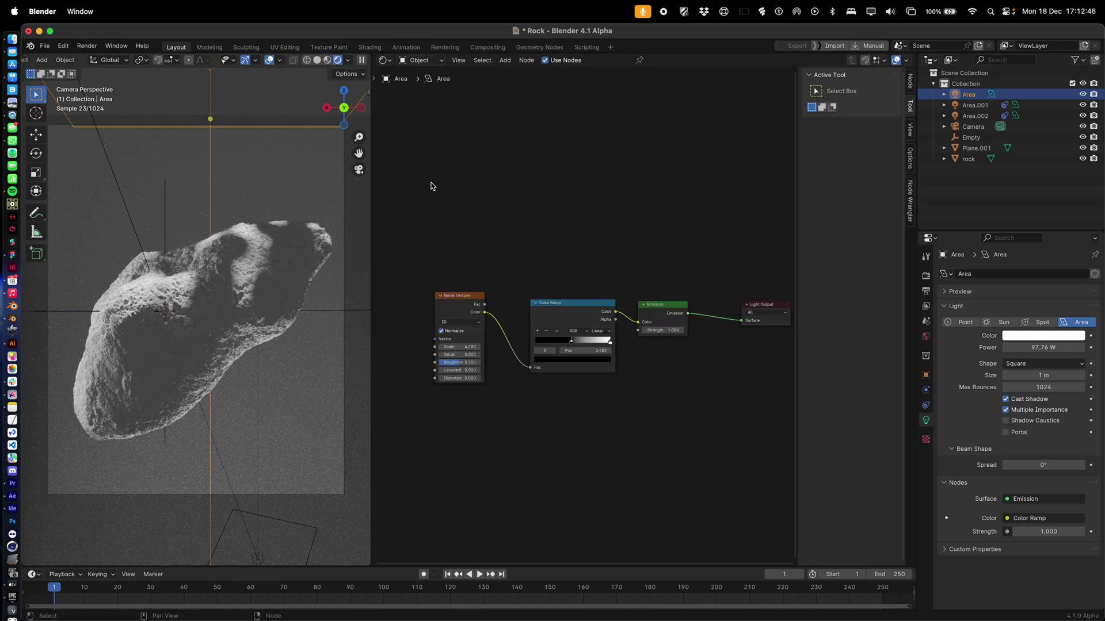
{"action": "scroll", "coordinate": [629, 356], "scroll_direction": "up", "scroll_amount": 5}
{"action": "middle_click_drag", "start_coordinate": [569, 358], "coordinate": [675, 336]}
{"action": "scroll", "coordinate": [651, 340], "scroll_direction": "up", "scroll_amount": 6}
{"action": "middle_click_drag", "start_coordinate": [487, 355], "coordinate": [598, 355]}
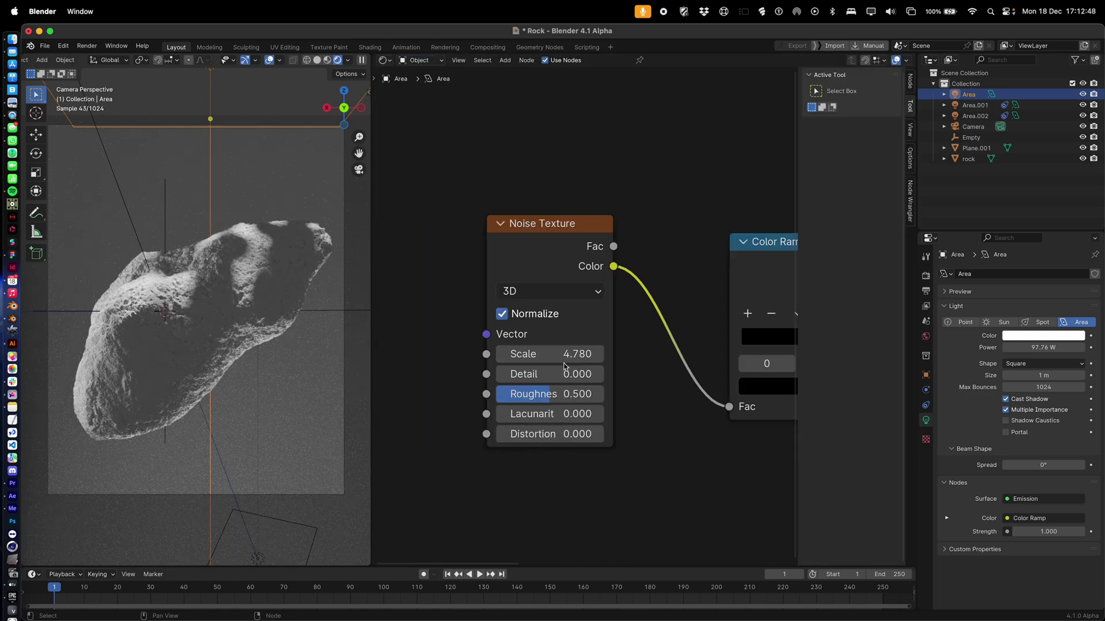
{"action": "left_click_drag", "start_coordinate": [570, 355], "coordinate": [516, 354], "text": "shift"}
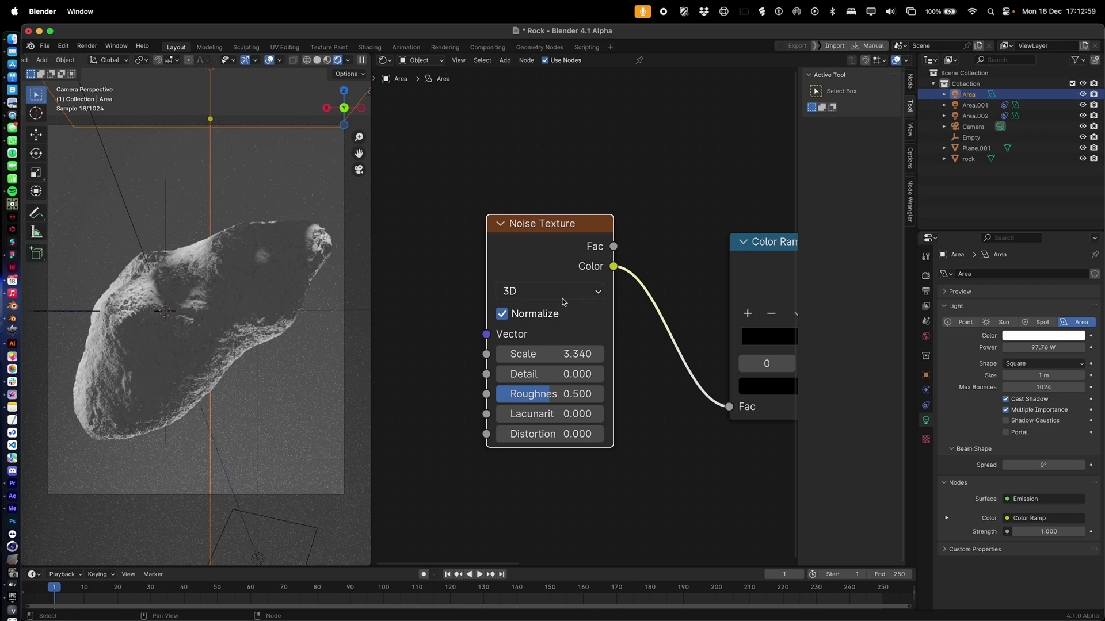
Switch the overhead light's Noise Texture to 4D and try out different W values
{"action": "left_click", "coordinate": [564, 297]}
{"action": "left_click", "coordinate": [552, 392]}
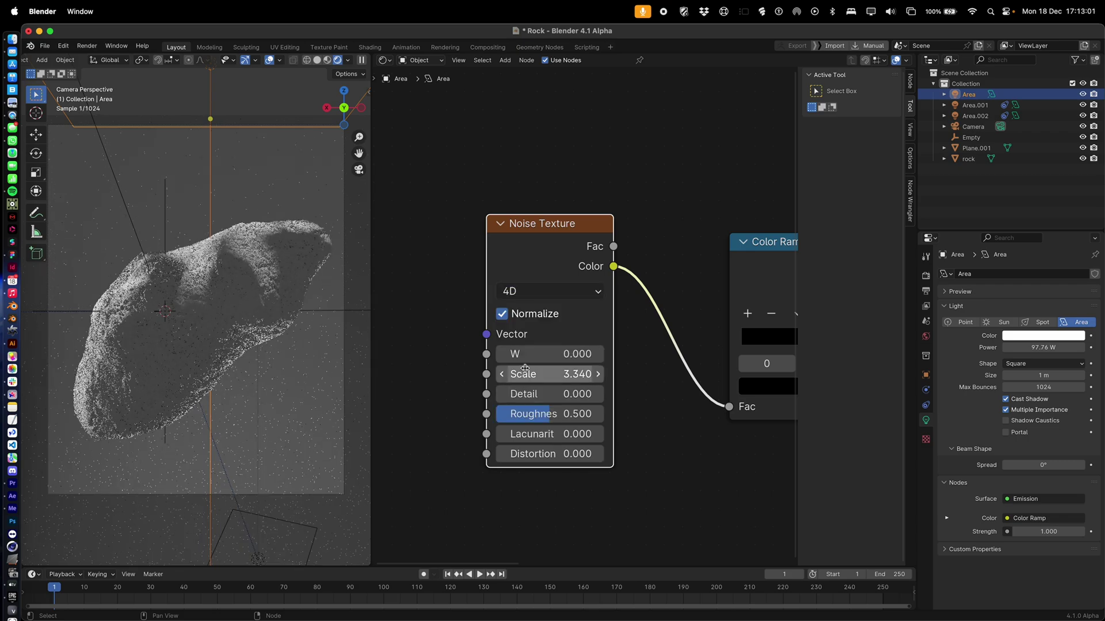
{"action": "mouse_move", "coordinate": [544, 354]}
{"action": "left_mouse_down", "text": "shift"}
{"action": "mouse_move", "coordinate": [592, 354]}
{"action": "mouse_move", "coordinate": [550, 354]}
{"action": "left_mouse_up", "text": "shift"}
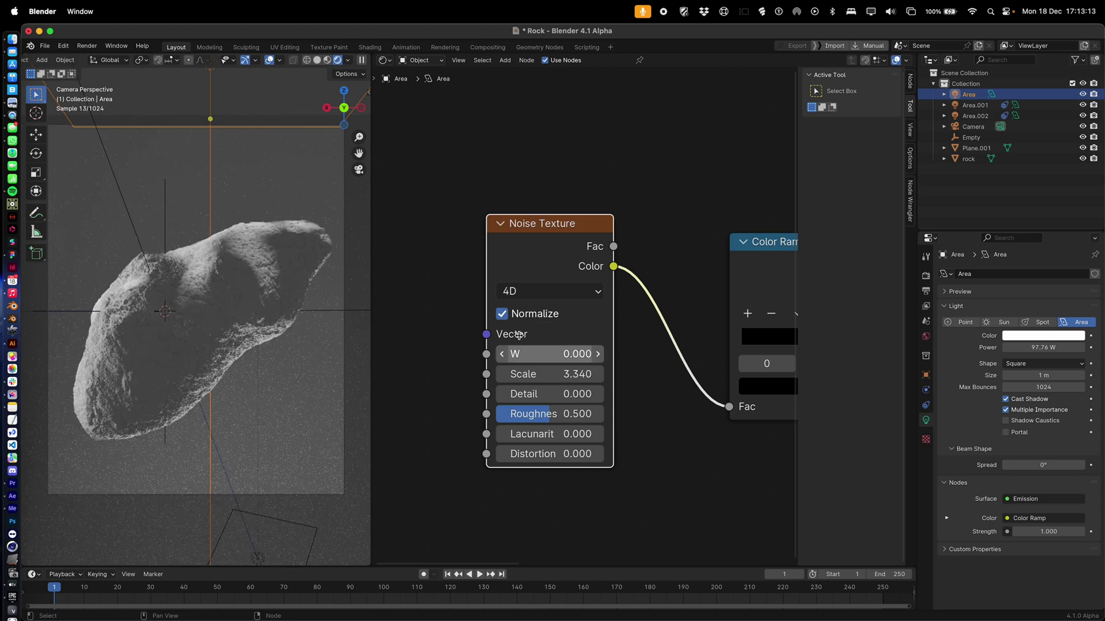
{"action": "left_click", "coordinate": [490, 150]}
{"action": "scroll", "coordinate": [399, 231], "scroll_direction": "left", "scroll_amount": 2}
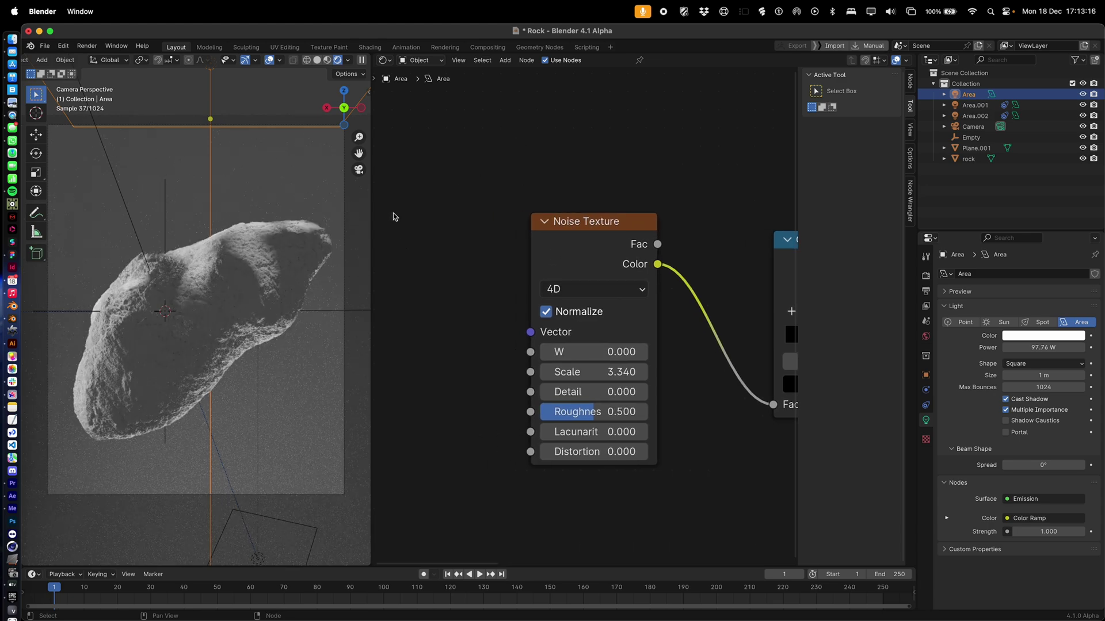
Create a new material for the rock with Metallic 0.032 and Roughness 0.084
{"action": "left_click", "coordinate": [294, 259]}
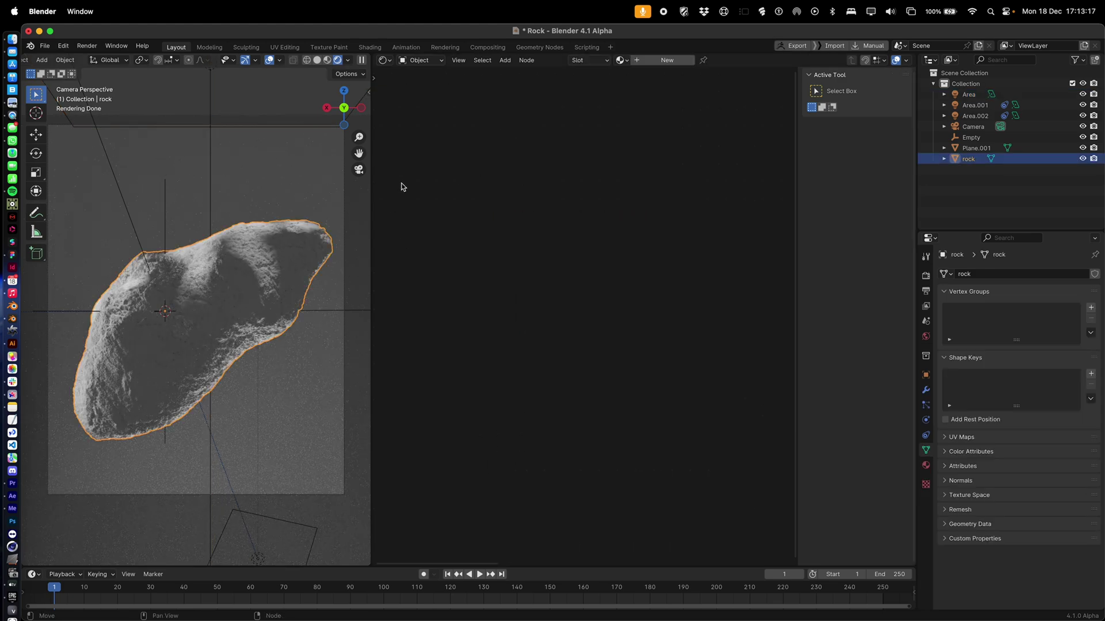
{"action": "left_click", "coordinate": [667, 60]}
{"action": "scroll", "coordinate": [530, 242], "scroll_direction": "up", "scroll_amount": 3}
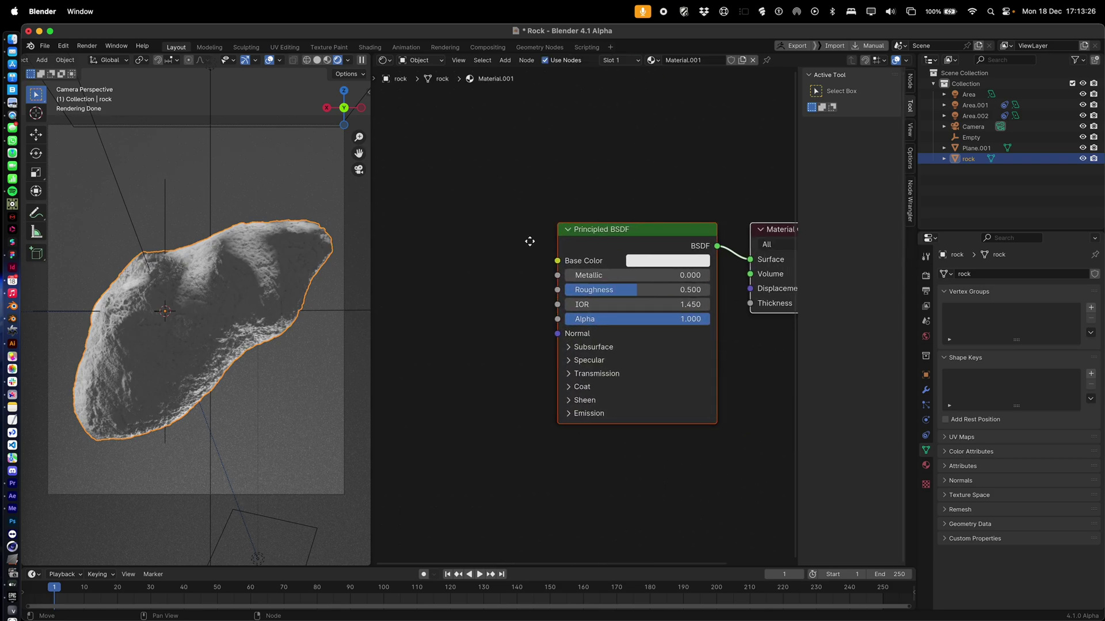
{"action": "left_click_drag", "start_coordinate": [557, 265], "coordinate": [514, 281]}
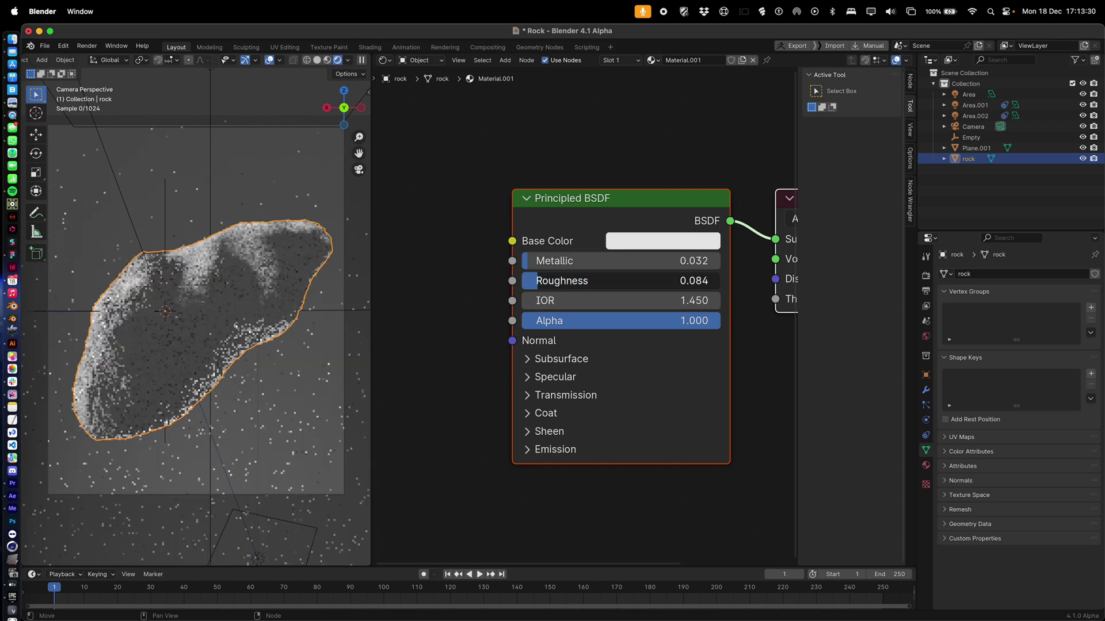
Add an Ambient Occlusion node to the rock material and connect its Color output to the Base Color
{"action": "key", "text": "shift+a"}
{"action": "type", "text": "ambie"}
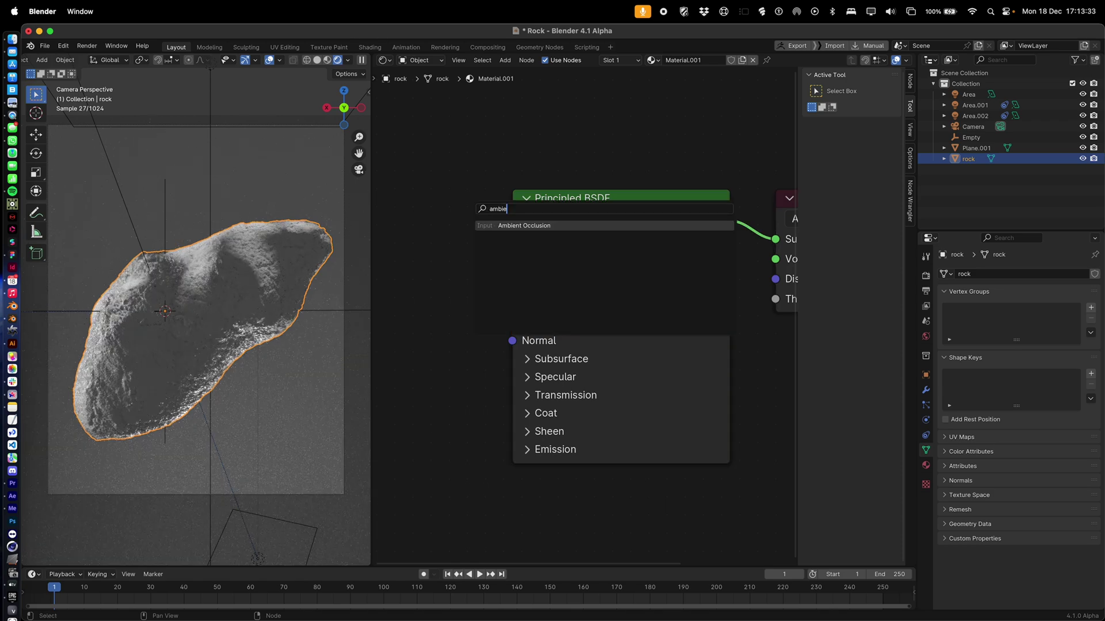
{"action": "left_click", "coordinate": [524, 226]}
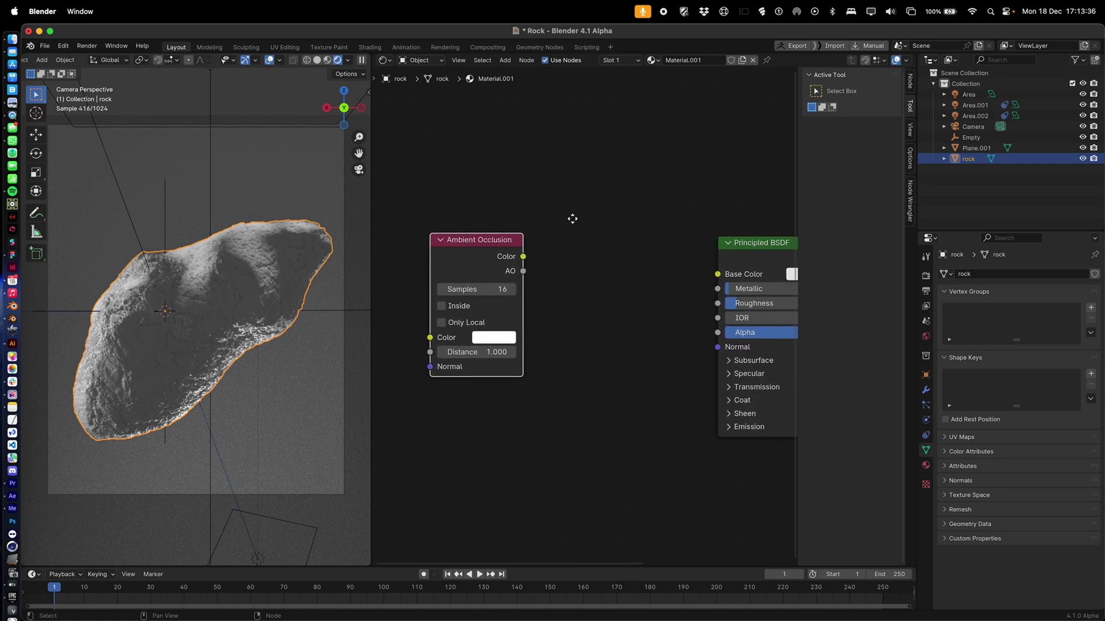
{"action": "middle_click_drag", "start_coordinate": [573, 219], "coordinate": [540, 222]}
{"action": "left_click_drag", "start_coordinate": [492, 260], "coordinate": [616, 274]}
Insert a Color Ramp node between the Ambient Occlusion color and the Base Color of the rock material
{"action": "key", "text": "shift+a"}
{"action": "type", "text": "color"}
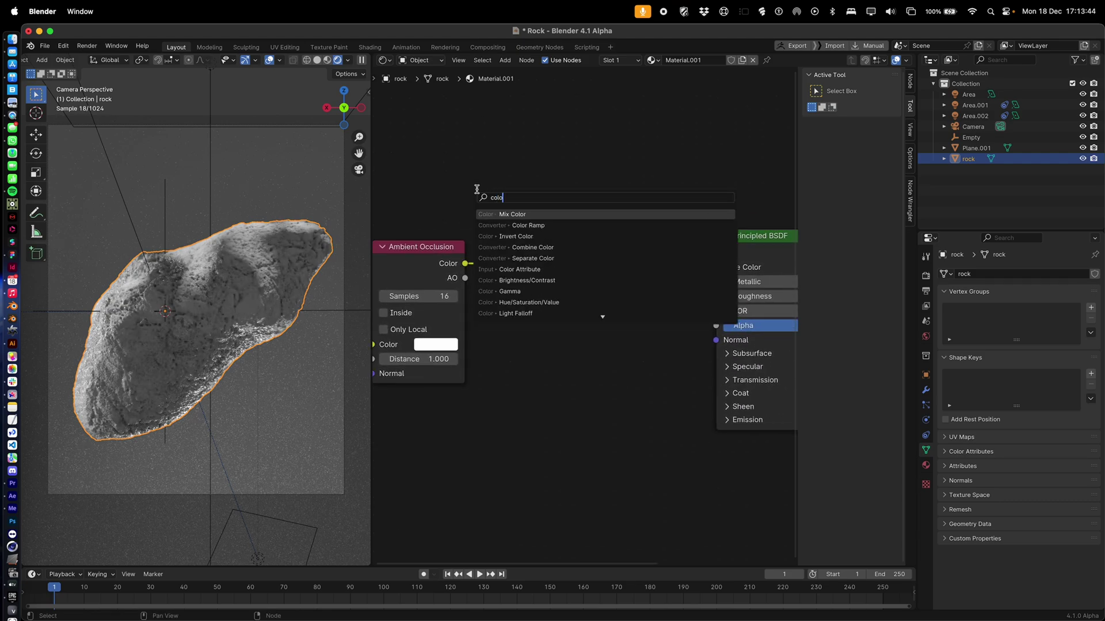
{"action": "left_click", "coordinate": [528, 225]}
Set the ramp's black stop to a Value of 0.007 and darken its white stop to light gray
{"action": "left_click", "coordinate": [609, 344]}
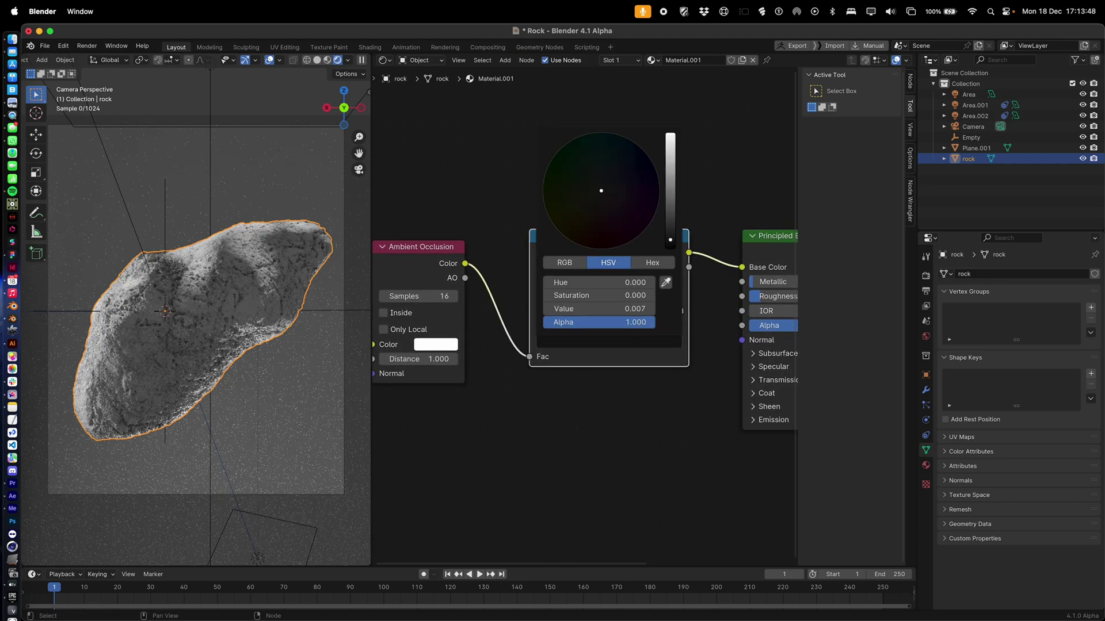
{"action": "left_click", "coordinate": [681, 310]}
{"action": "left_click", "coordinate": [661, 339]}
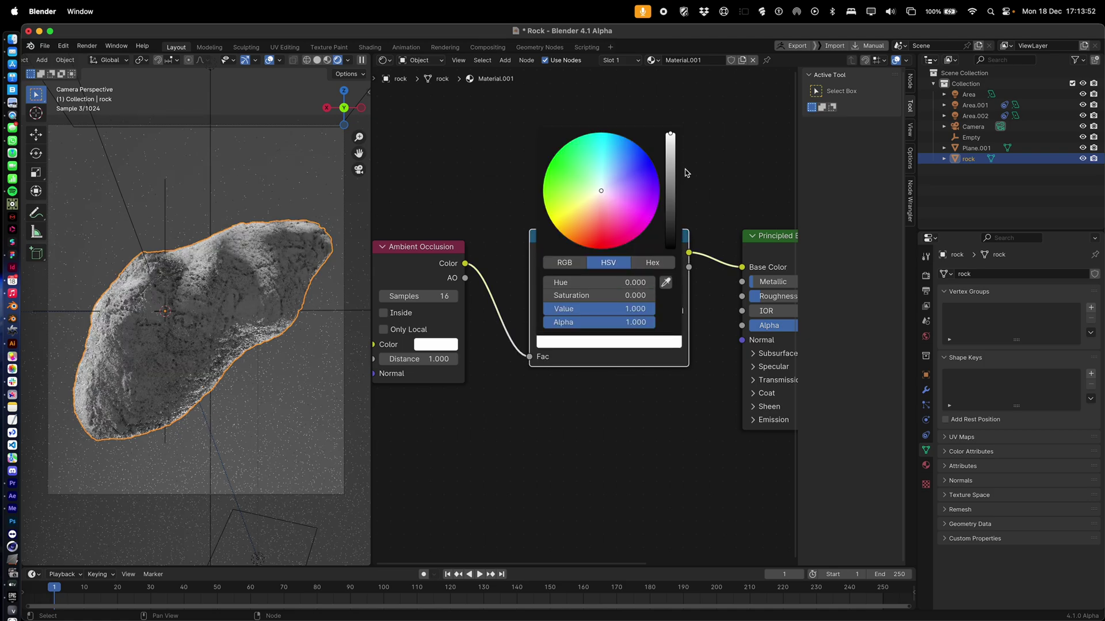
{"action": "left_click_drag", "start_coordinate": [671, 138], "coordinate": [671, 163]}
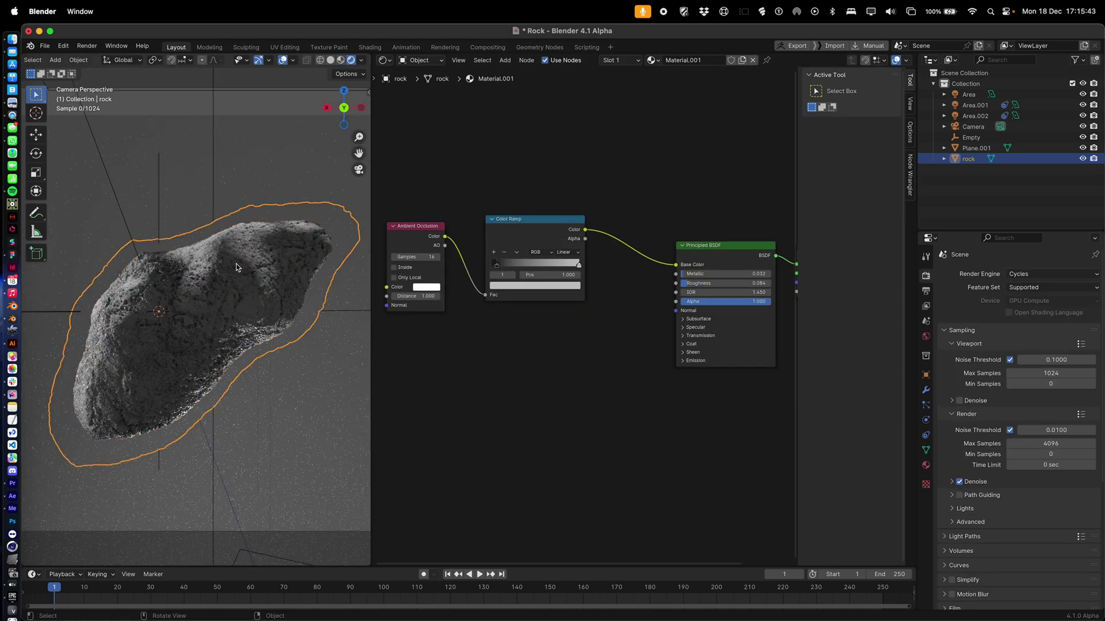
Move the Color Ramp's first stop to position 0.902 and darken its gray to a Value of 0.217
{"action": "scroll", "coordinate": [236, 264], "scroll_direction": "up", "scroll_amount": 5}
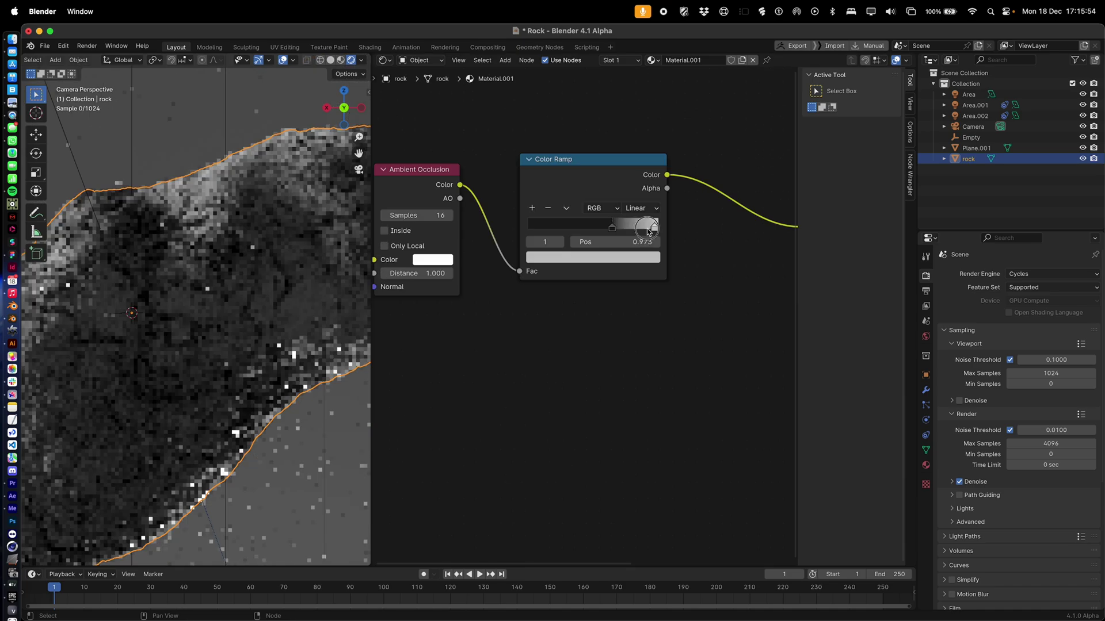
{"action": "left_click_drag", "start_coordinate": [578, 228], "coordinate": [562, 233]}
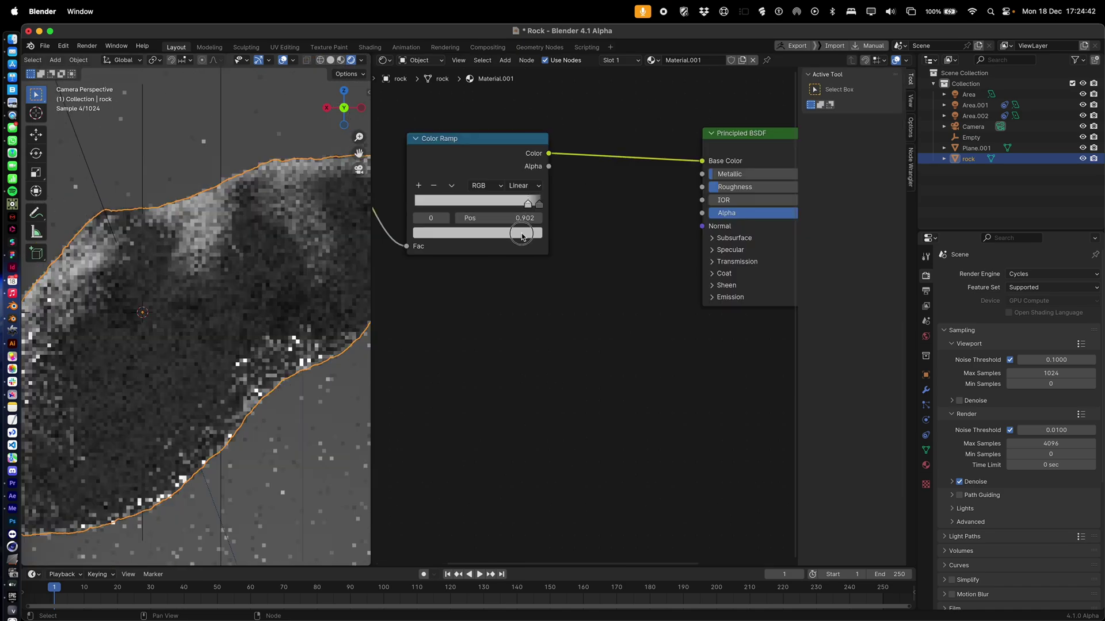
{"action": "left_click", "coordinate": [534, 234]}
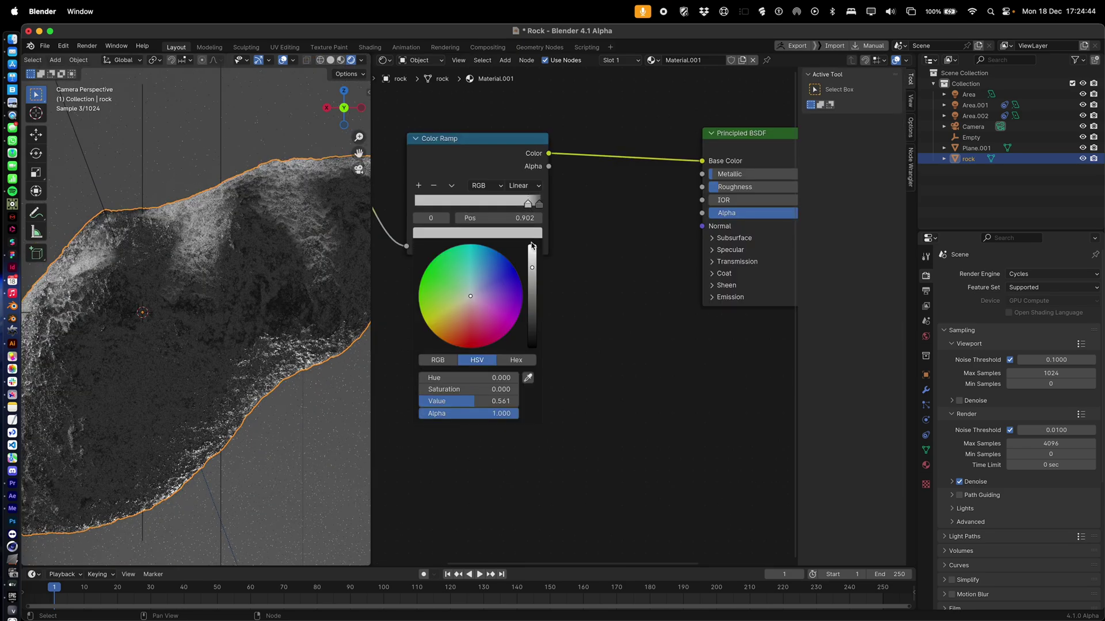
{"action": "left_click_drag", "start_coordinate": [532, 267], "coordinate": [532, 295]}
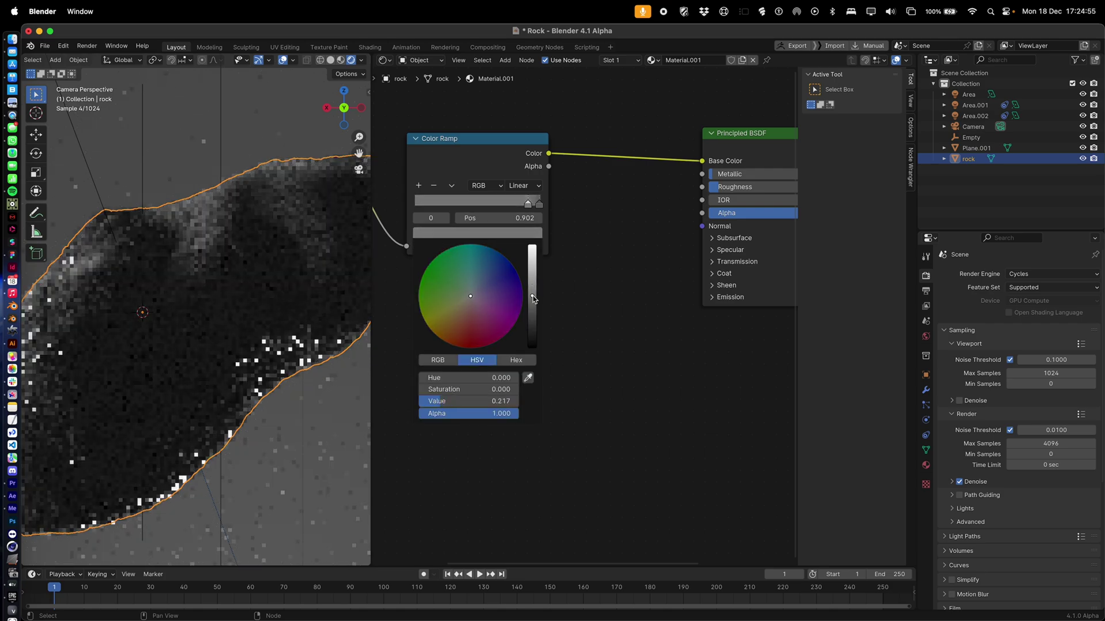
Place the Color Ramp's second stop at position 0.993 and lighten its gray
{"action": "left_click", "coordinate": [536, 233]}
{"action": "left_click", "coordinate": [534, 209]}
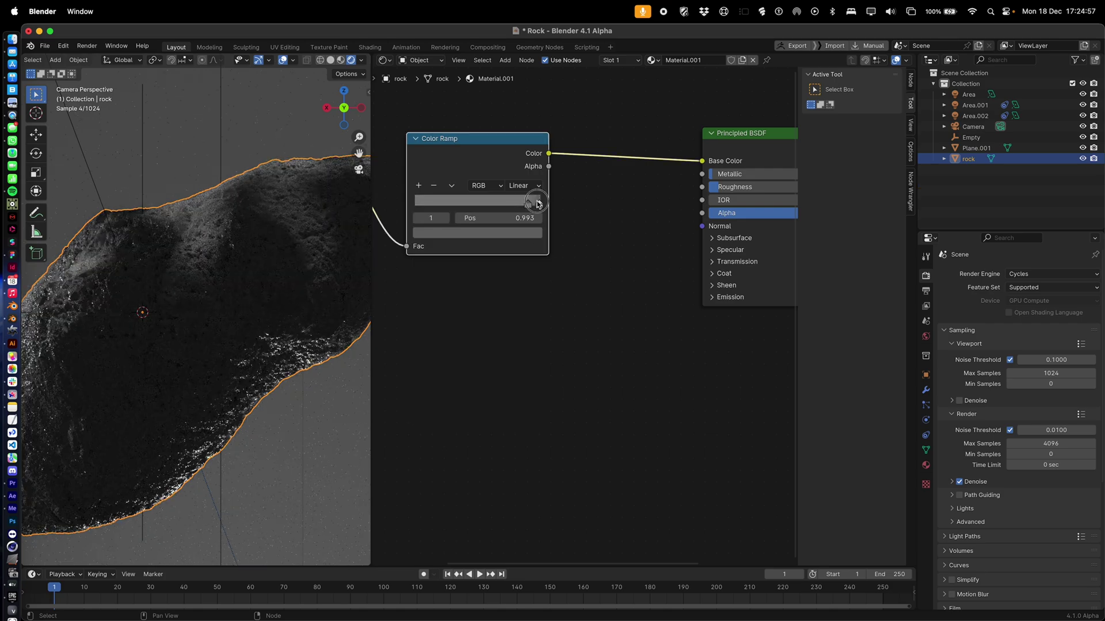
{"action": "left_click", "coordinate": [535, 233]}
{"action": "left_click_drag", "start_coordinate": [537, 289], "coordinate": [537, 270]}
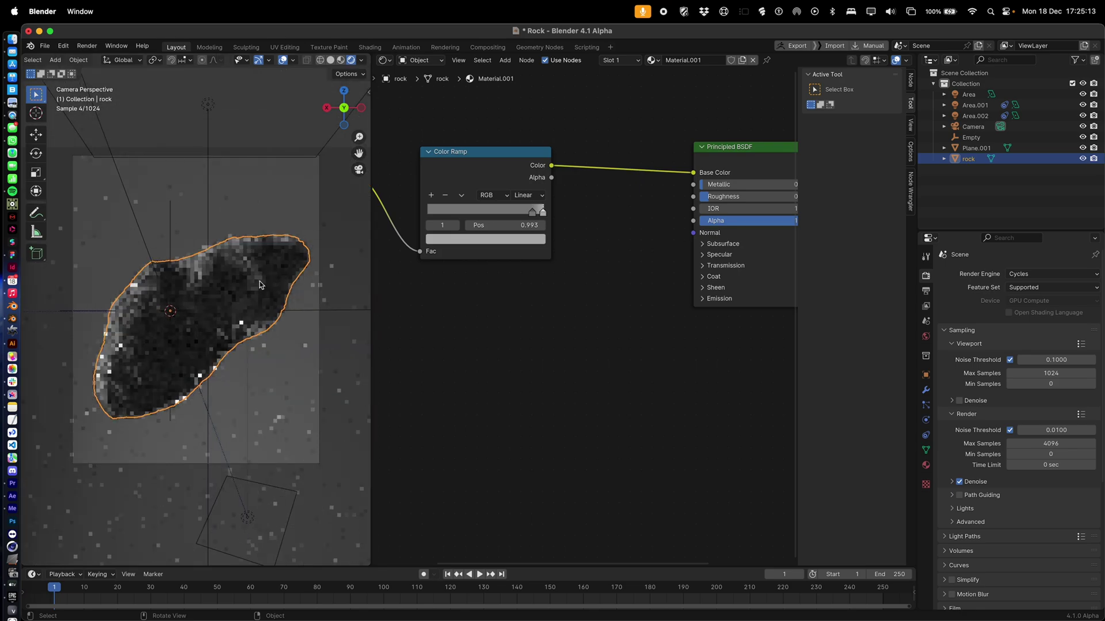
Display the Shader Editor for the backdrop plane and create a new material for it
{"action": "scroll", "coordinate": [260, 284], "scroll_direction": "up", "scroll_amount": 2}
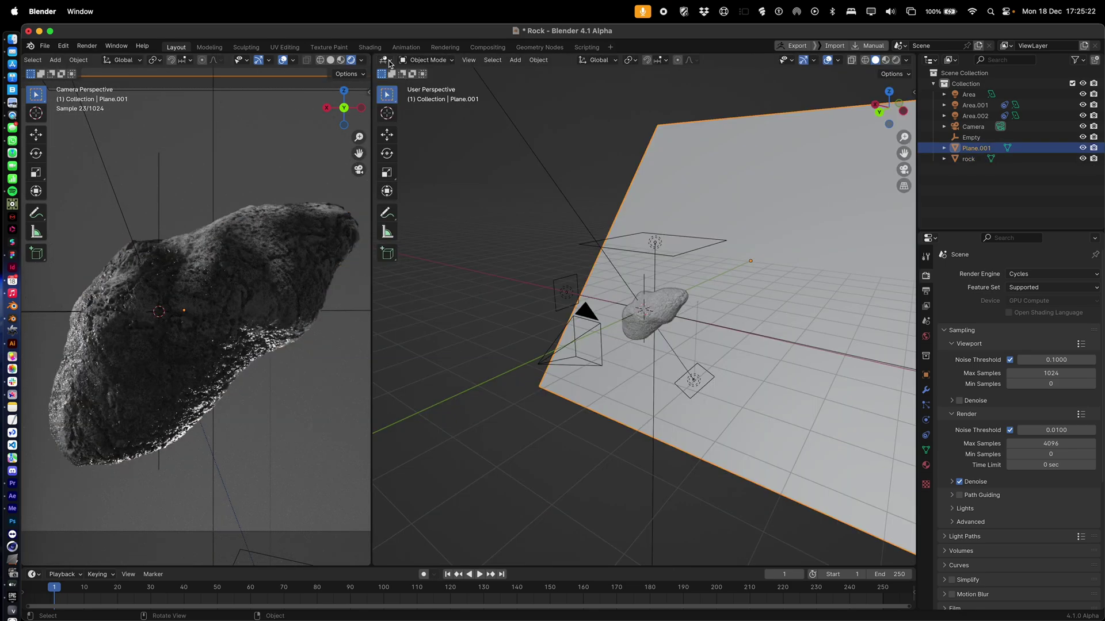
{"action": "left_click", "coordinate": [385, 59]}
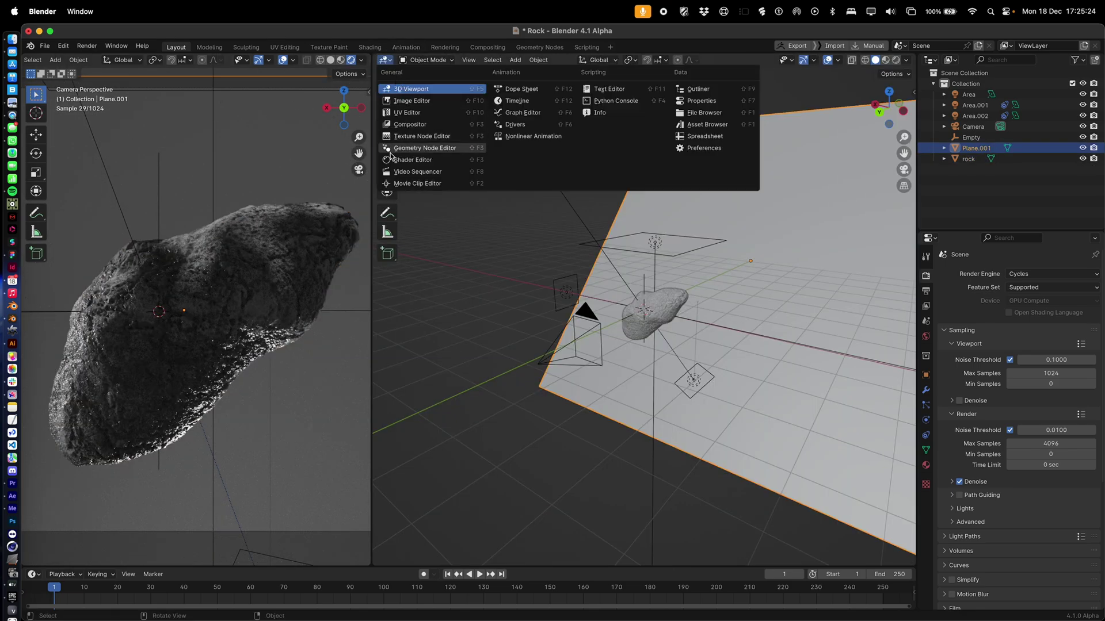
{"action": "left_click", "coordinate": [397, 160]}
{"action": "left_click", "coordinate": [639, 59]}
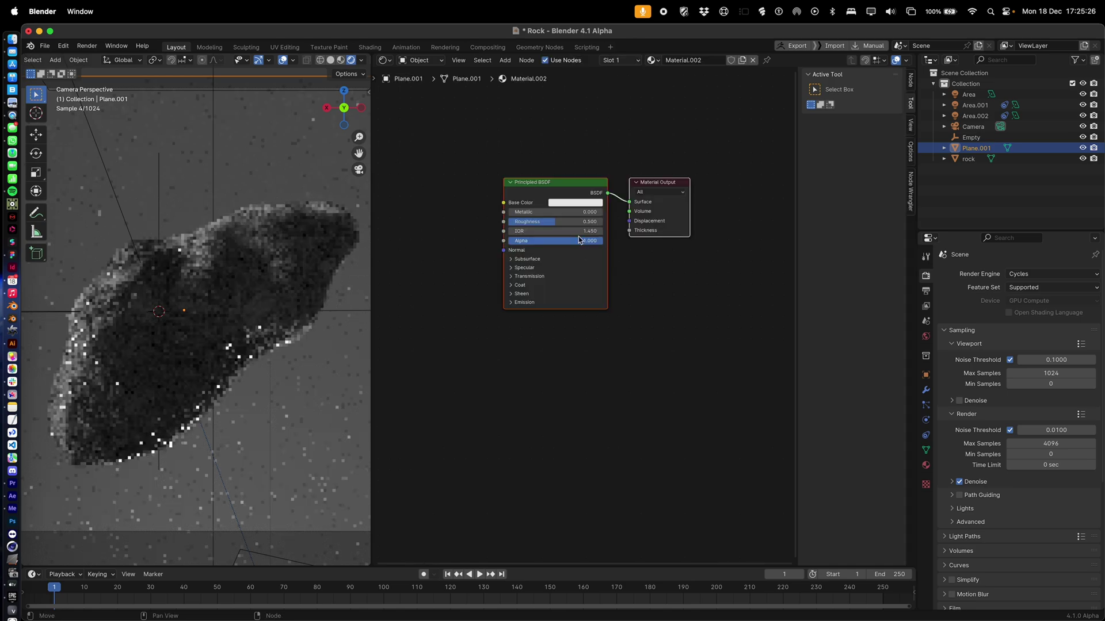
Add a texture setup with coordinate and mapping nodes to the Principled BSDF, and delete its Image Texture node
{"action": "scroll", "coordinate": [581, 242], "scroll_direction": "up", "scroll_amount": 5}
{"action": "middle_click_drag", "start_coordinate": [582, 242], "coordinate": [743, 310]}
{"action": "left_click", "coordinate": [651, 188]}
{"action": "key", "text": "ctrl+t"}
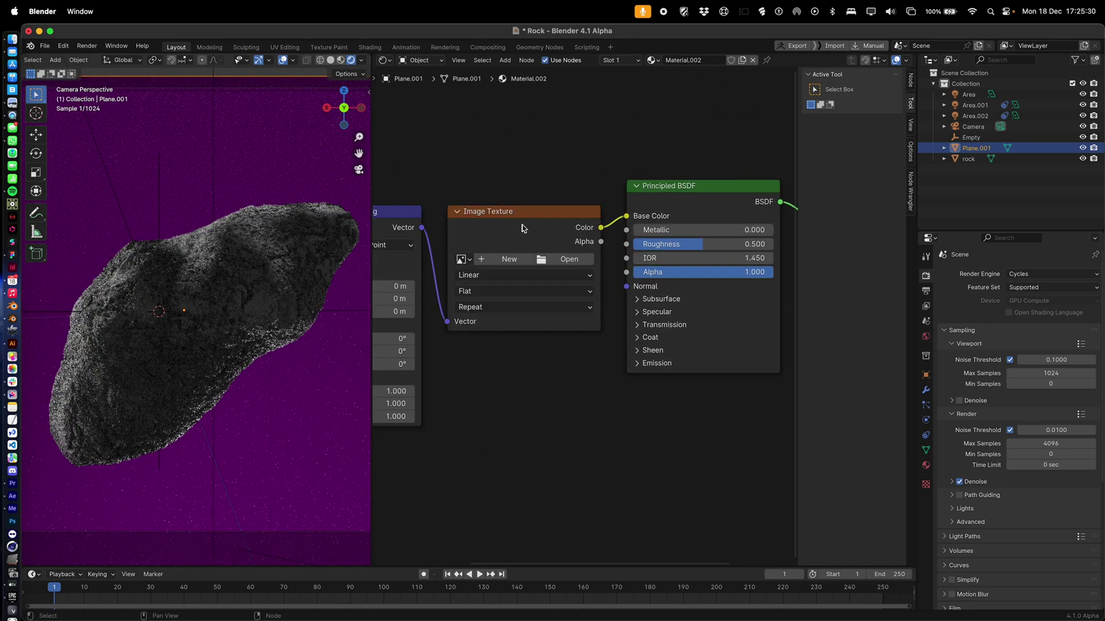
{"action": "left_click", "coordinate": [456, 236]}
{"action": "key", "text": "x"}
Add a Color Ramp driven by the Mapping vector and connect its color to the Principled BSDF's Base Color
{"action": "left_click_drag", "start_coordinate": [421, 228], "coordinate": [474, 274]}
{"action": "type", "text": "colo"}
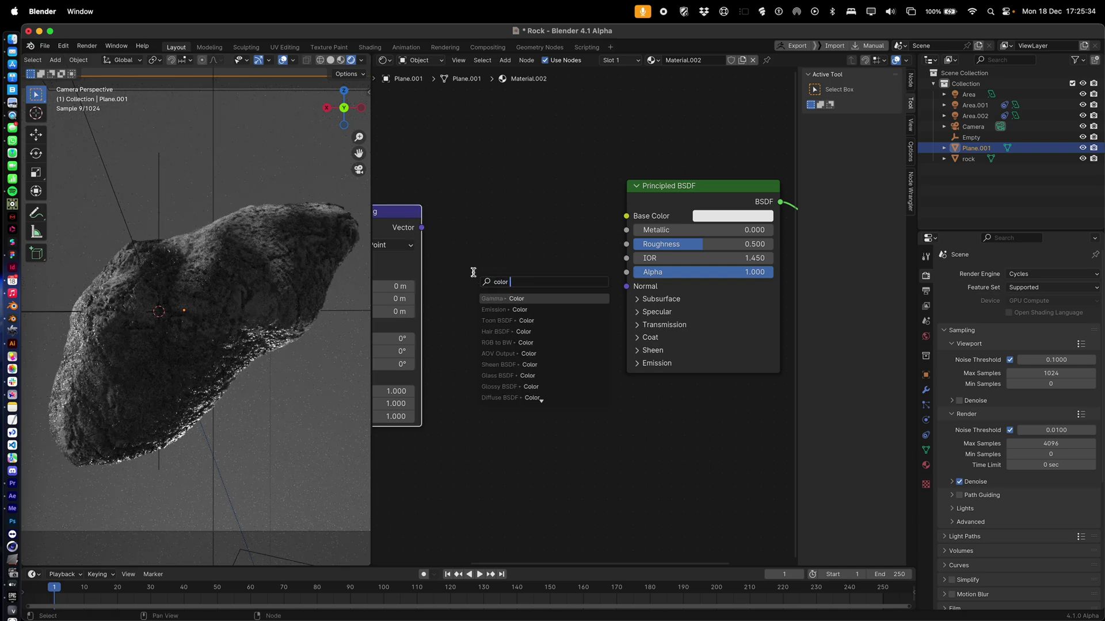
{"action": "type", "text": "ra"}
{"action": "left_click", "coordinate": [550, 308]}
{"action": "left_click_drag", "start_coordinate": [604, 254], "coordinate": [629, 210]}
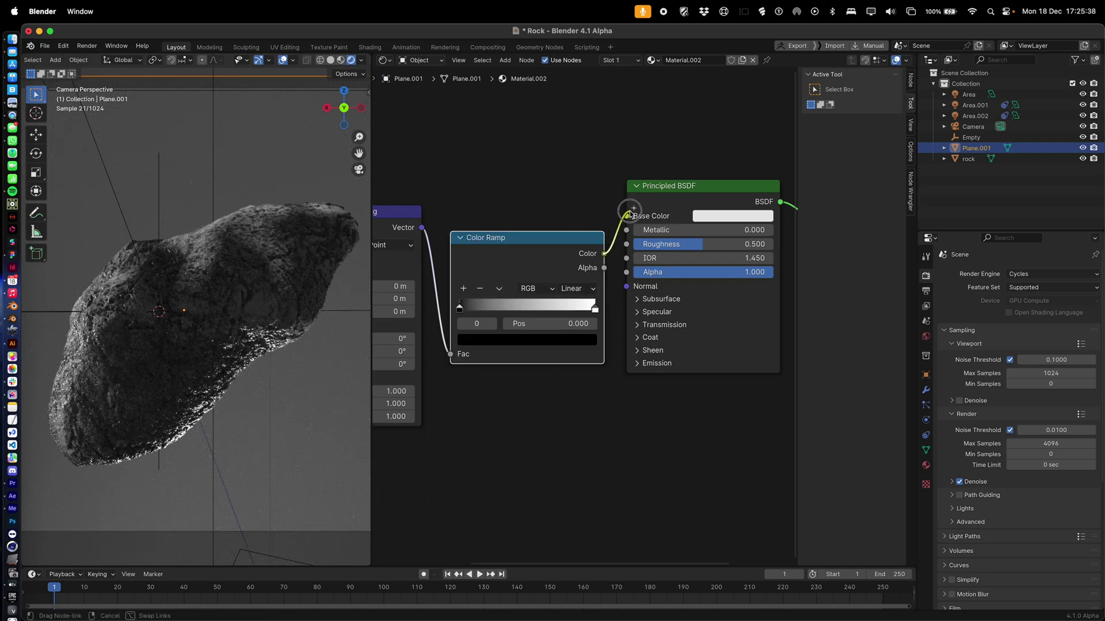
{"action": "key", "text": "Escape"}
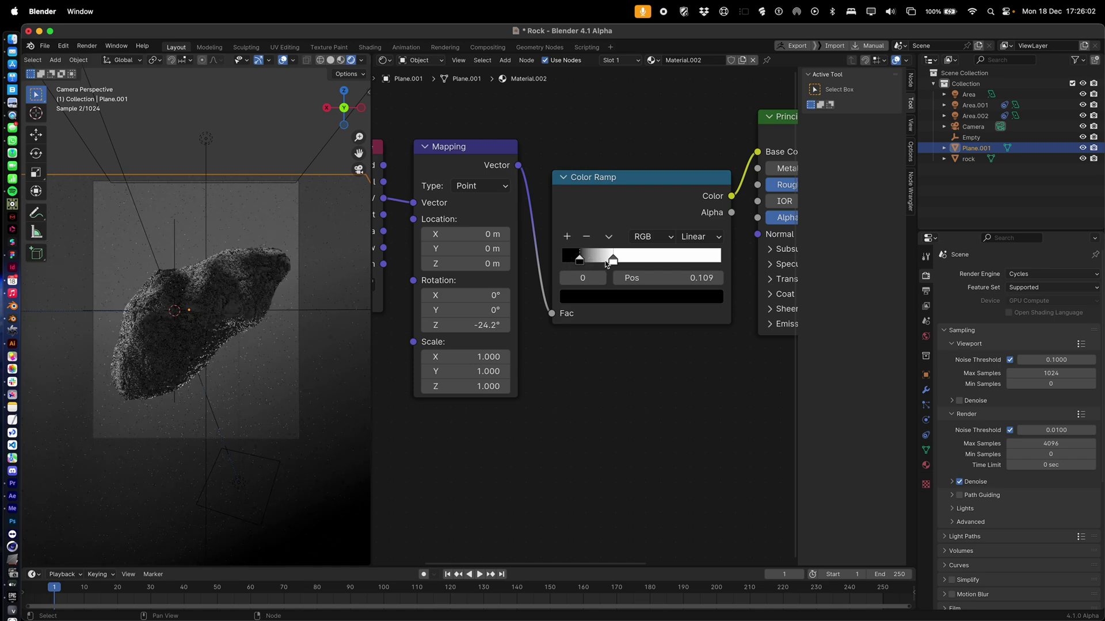
Move the backdrop Color Ramp's white stop to position 0.236
{"action": "left_click", "coordinate": [605, 264]}
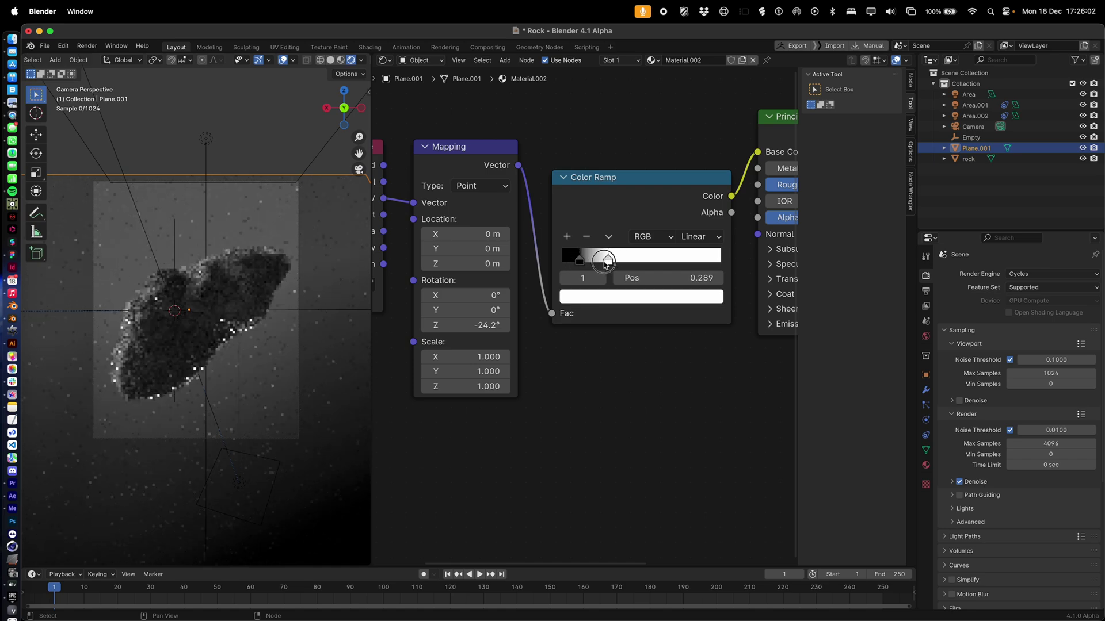
{"action": "left_click_drag", "start_coordinate": [605, 264], "coordinate": [588, 264]}
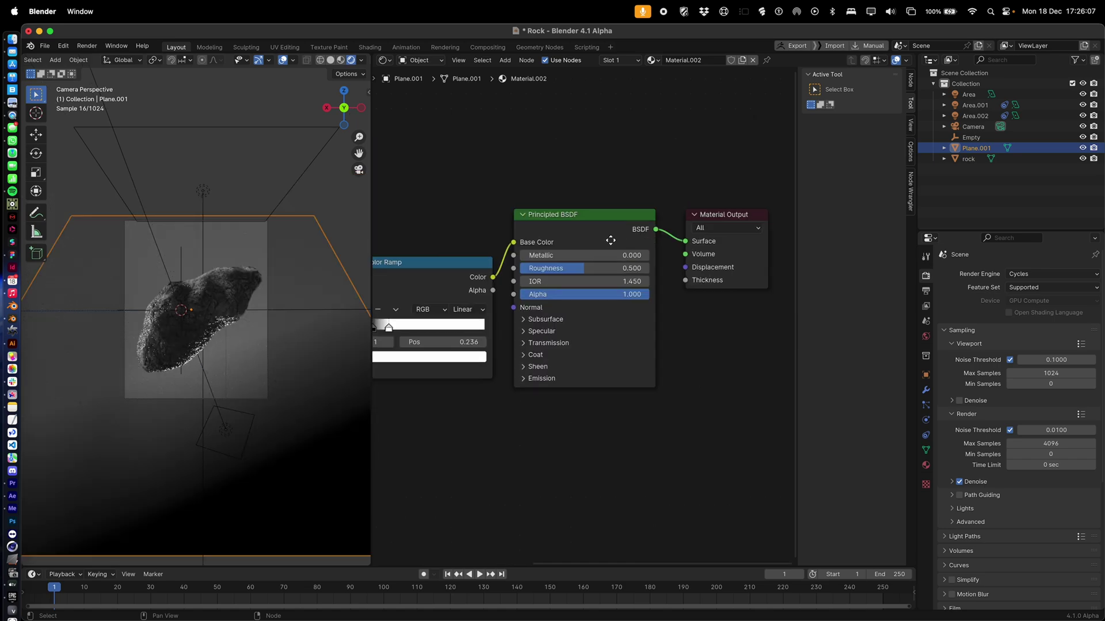
Move the Material Output node away from the Principled BSDF and start adding another node
{"action": "middle_click_drag", "start_coordinate": [710, 246], "coordinate": [584, 246]}
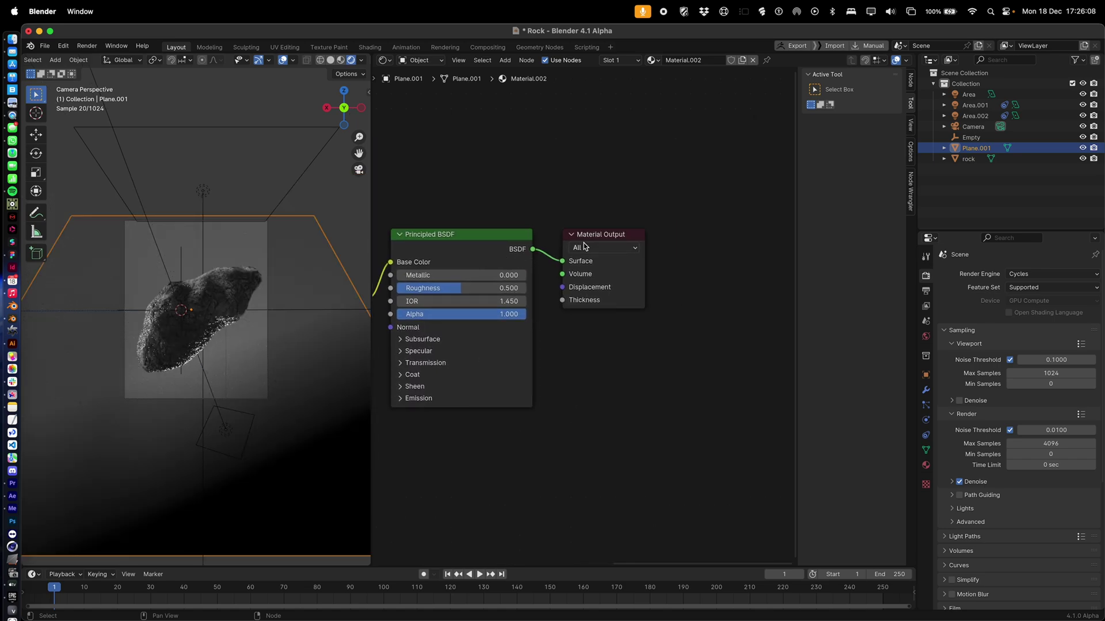
{"action": "left_click_drag", "start_coordinate": [630, 238], "coordinate": [734, 238]}
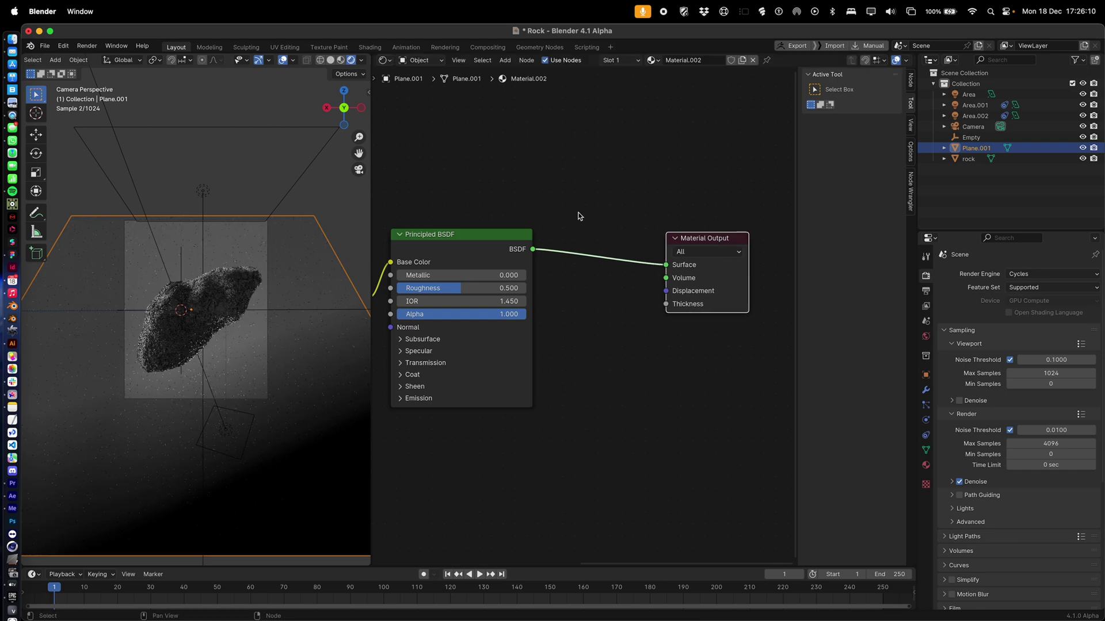
{"action": "key", "text": "shift+a"}
{"action": "left_click", "coordinate": [574, 222]}
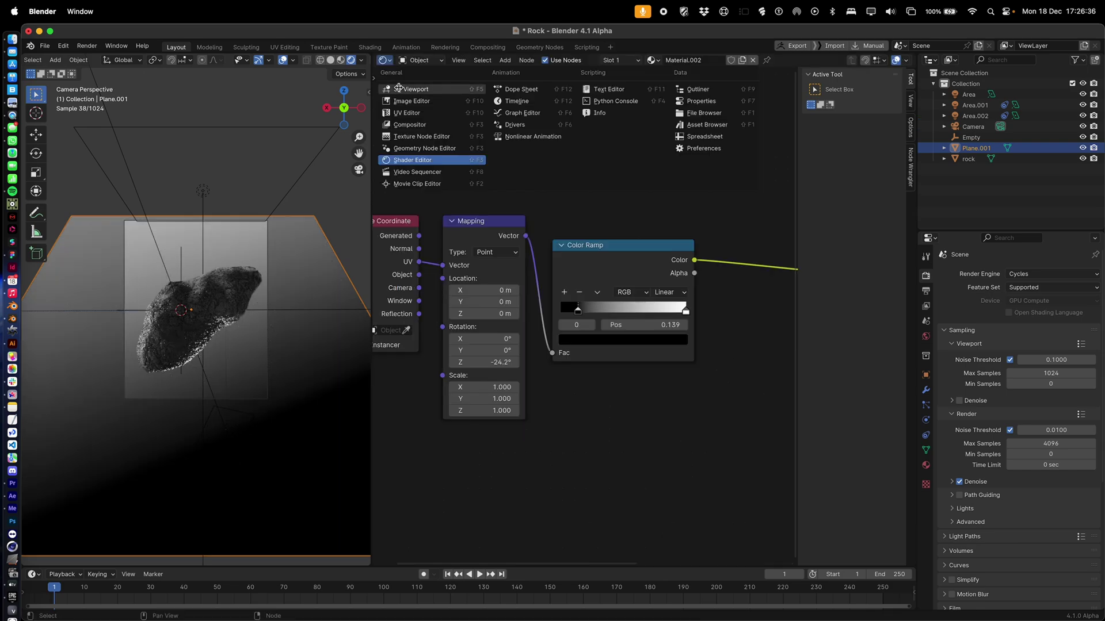
Return the editor to the 3D Viewport and set the camera's Passepartout opacity to 1.000
{"action": "left_click", "coordinate": [415, 87]}
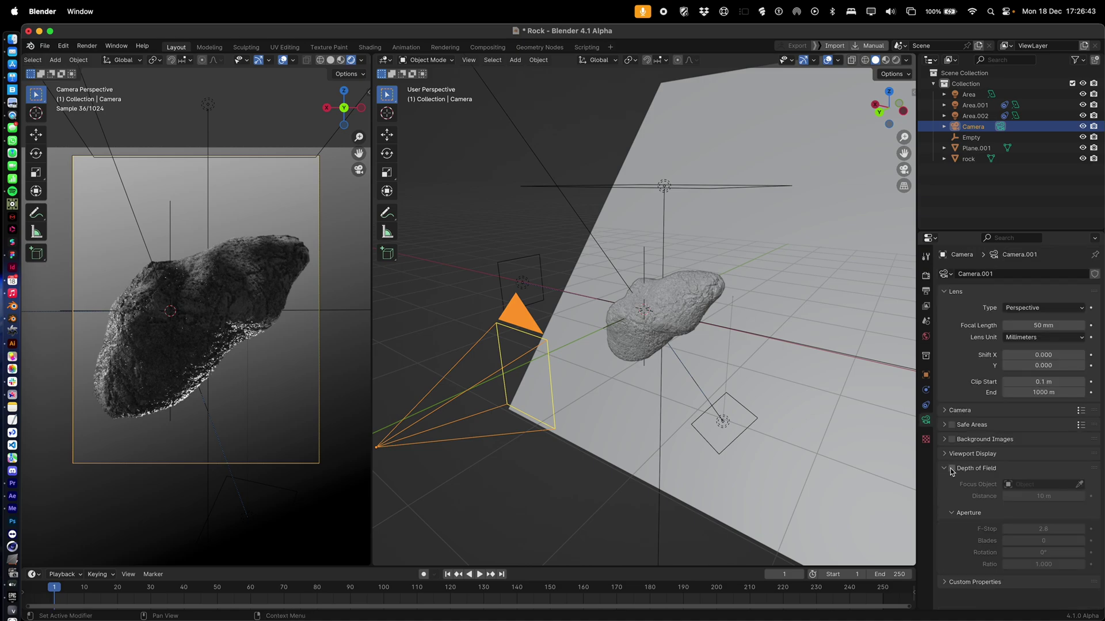
{"action": "left_click", "coordinate": [947, 452]}
{"action": "scroll", "coordinate": [1045, 486], "scroll_direction": "down", "scroll_amount": 1}
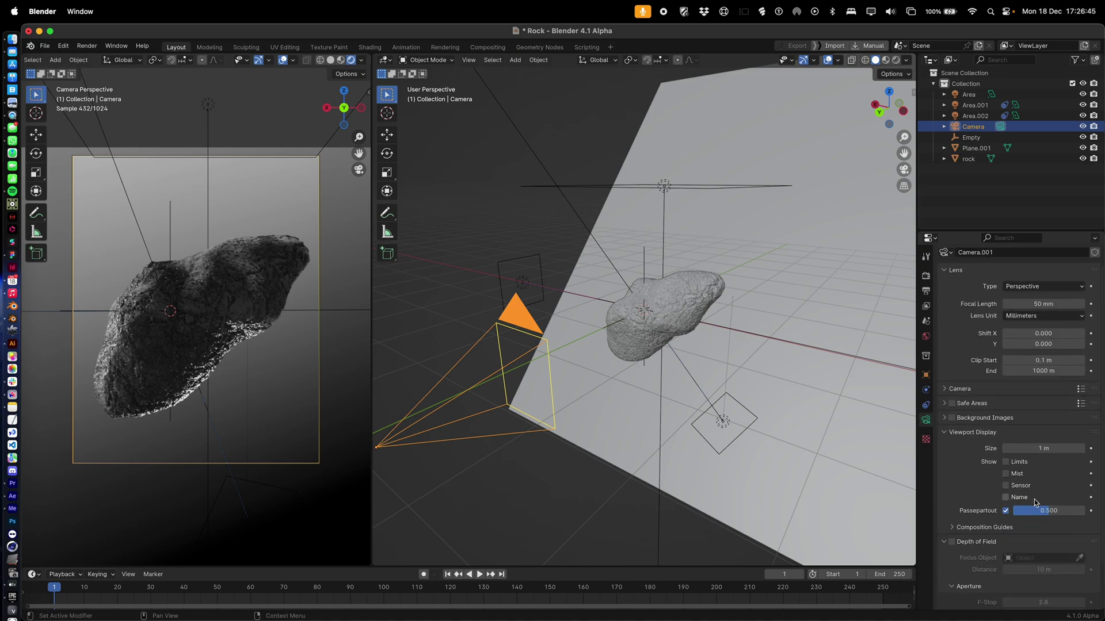
{"action": "left_click_drag", "start_coordinate": [1036, 510], "coordinate": [1070, 511]}
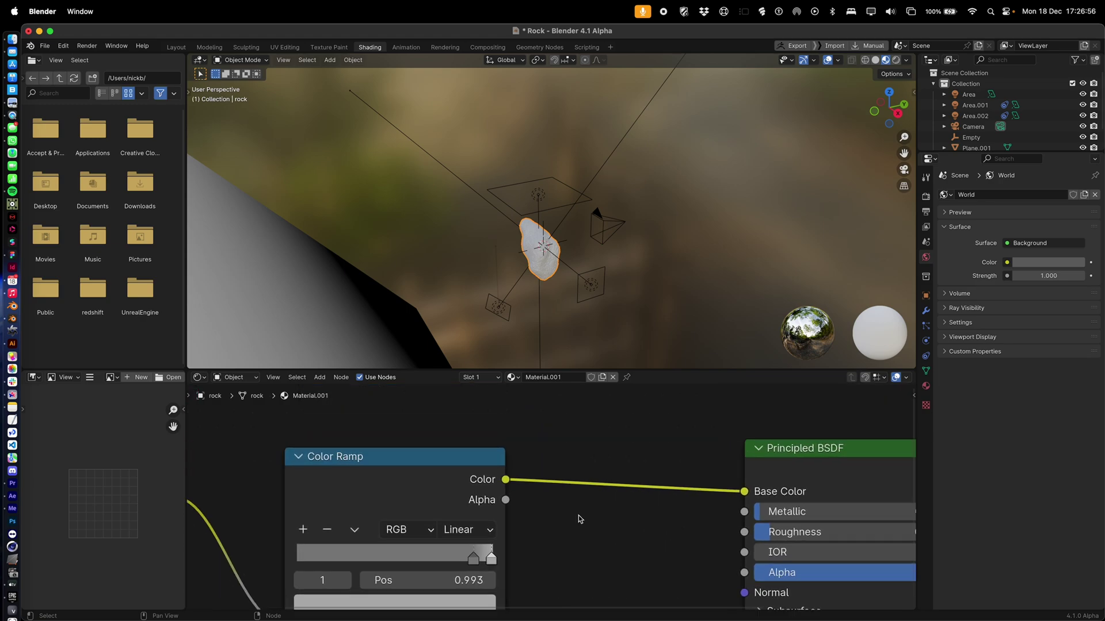
Lighten the rock Color Ramp's second stop to near white and move it closer to the first stop, using rendered shading
{"action": "middle_click_drag", "start_coordinate": [521, 537], "coordinate": [593, 429]}
{"action": "left_click", "coordinate": [553, 494]}
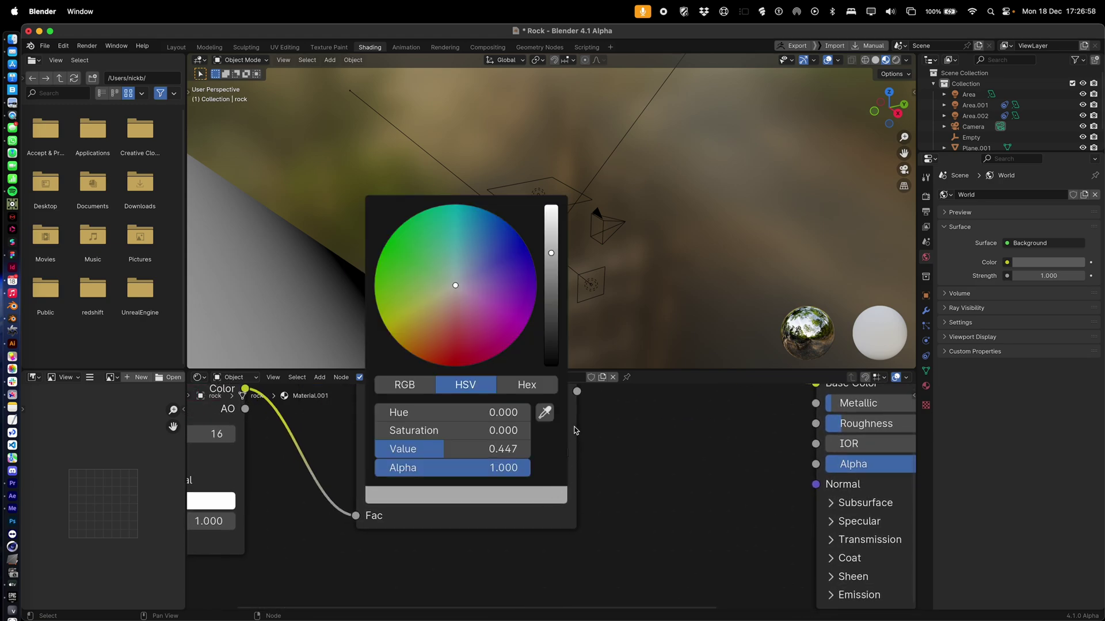
{"action": "left_click_drag", "start_coordinate": [550, 304], "coordinate": [550, 227]}
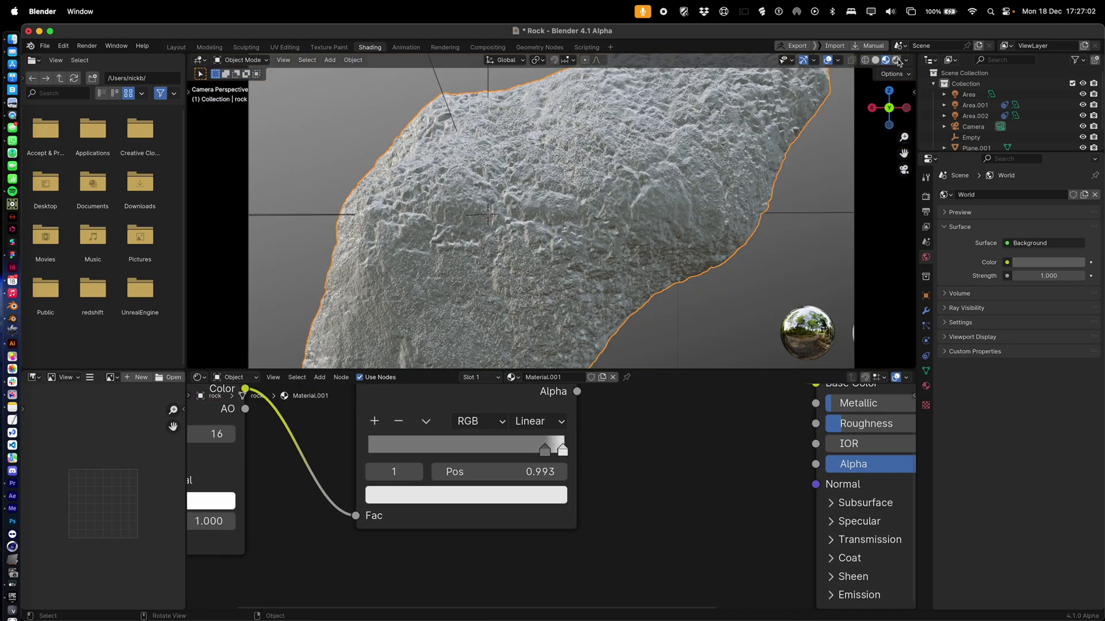
{"action": "left_click", "coordinate": [896, 60]}
{"action": "mouse_move", "coordinate": [563, 450]}
{"action": "left_mouse_down"}
{"action": "mouse_move", "coordinate": [530, 450]}
{"action": "mouse_move", "coordinate": [591, 444]}
{"action": "mouse_move", "coordinate": [549, 451]}
{"action": "left_mouse_up"}
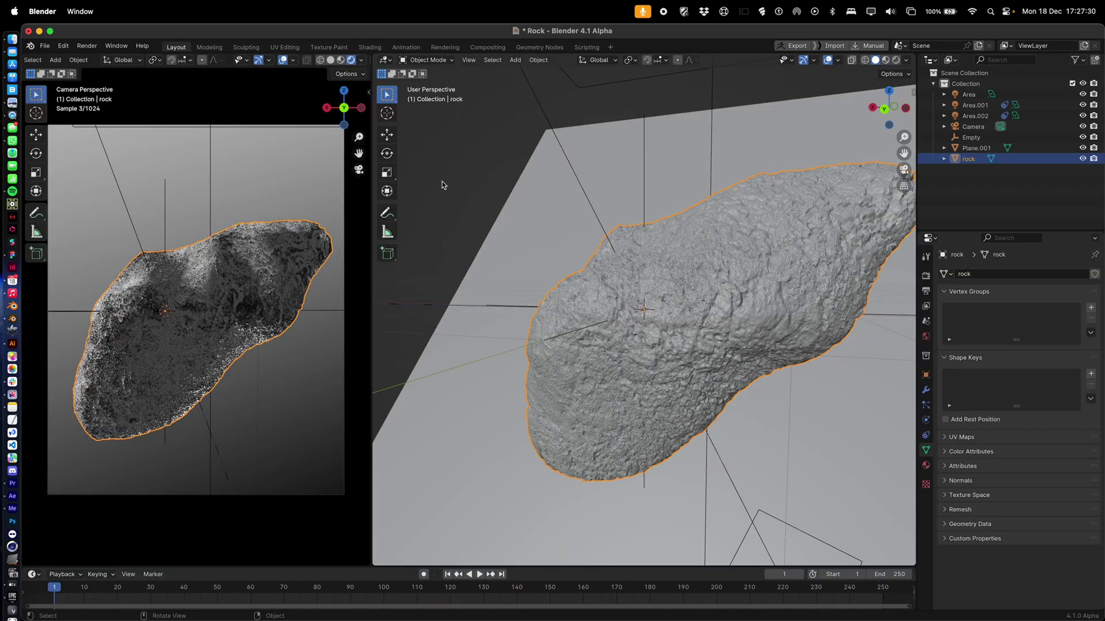
Set the lower area light's Power to 6.26 W and move it farther behind the rock in a side view
{"action": "scroll", "coordinate": [441, 181], "scroll_direction": "down", "scroll_amount": 6}
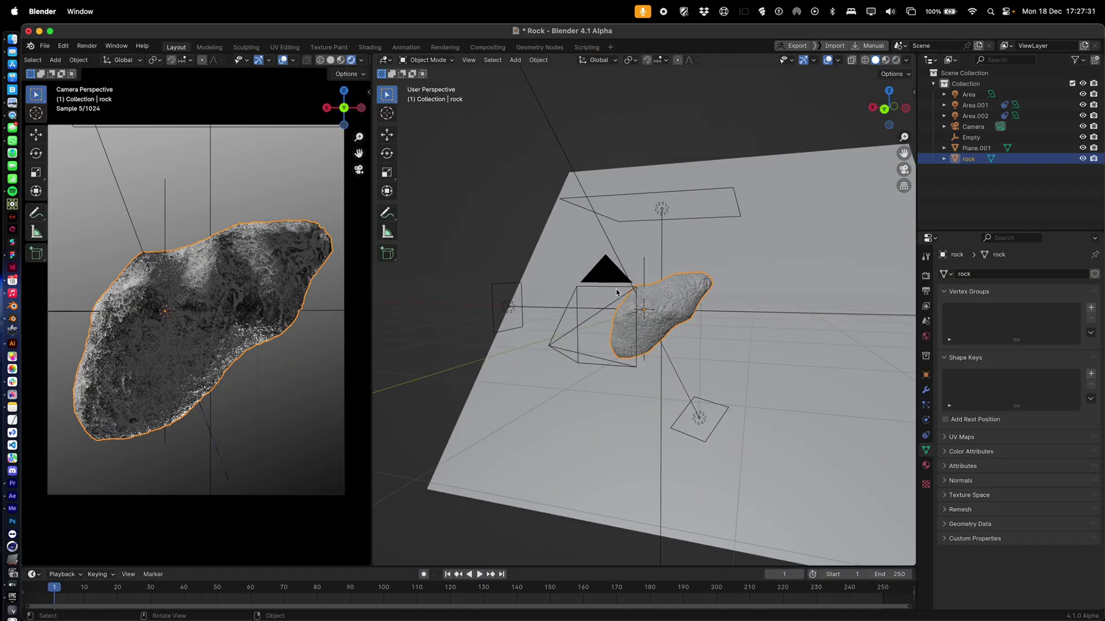
{"action": "left_click", "coordinate": [728, 438]}
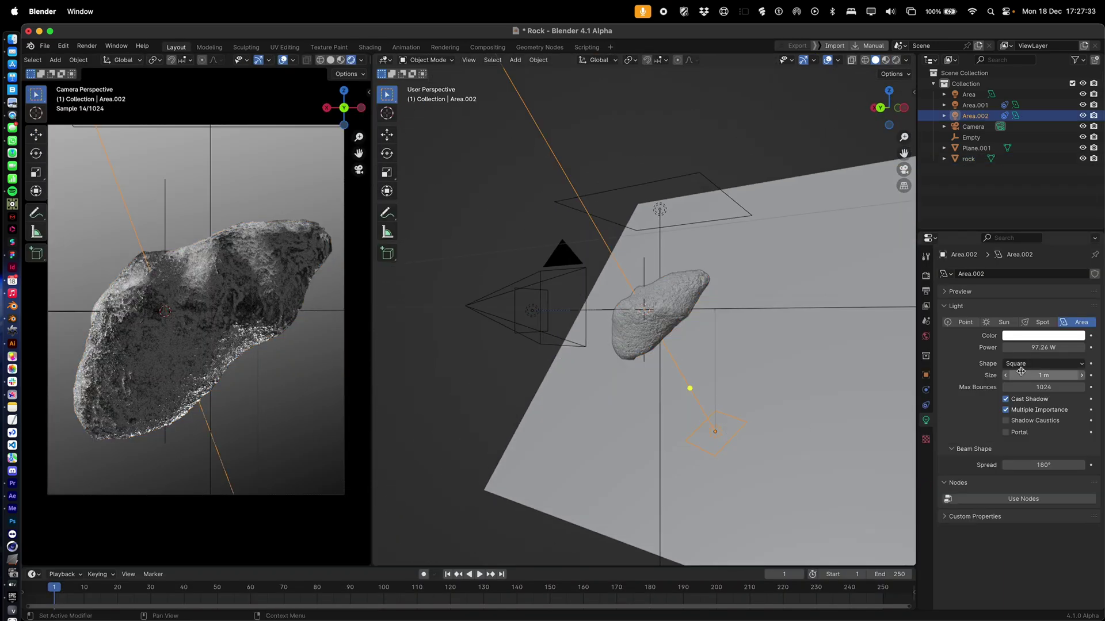
{"action": "mouse_move", "coordinate": [1043, 347]}
{"action": "left_mouse_down"}
{"action": "mouse_move", "coordinate": [1016, 348]}
{"action": "mouse_move", "coordinate": [1033, 347]}
{"action": "left_mouse_up"}
{"action": "key", "text": "ctrl+KP_3"}
{"action": "key", "text": "g"}
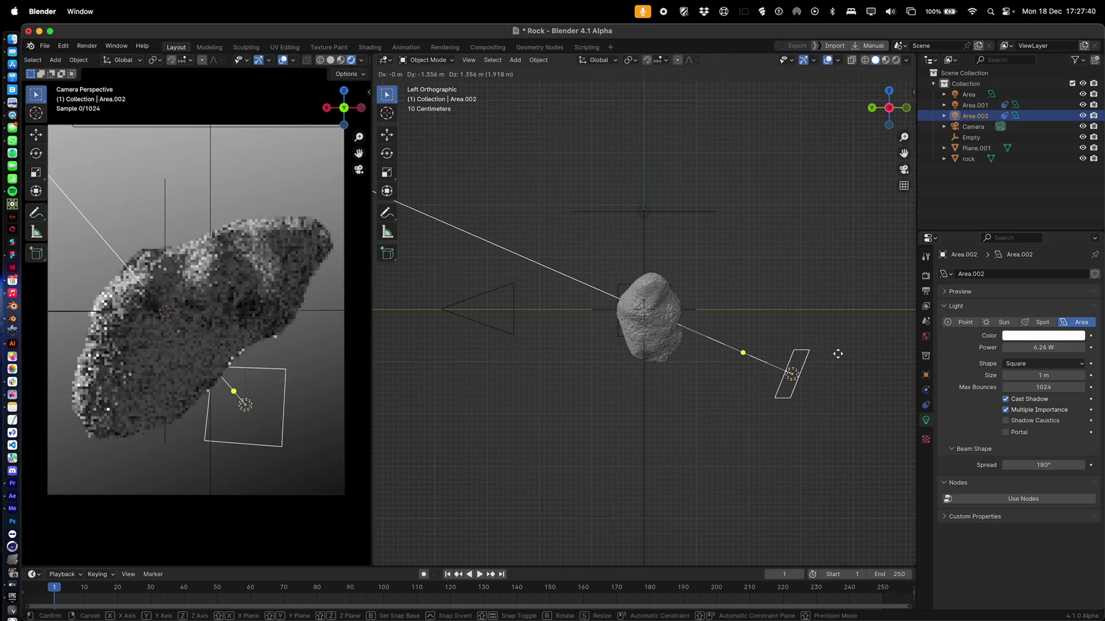
{"action": "left_click", "coordinate": [898, 310]}
Apply Shade Smooth to the rock and deselect it
{"action": "left_click", "coordinate": [259, 311]}
{"action": "right_click", "coordinate": [260, 310]}
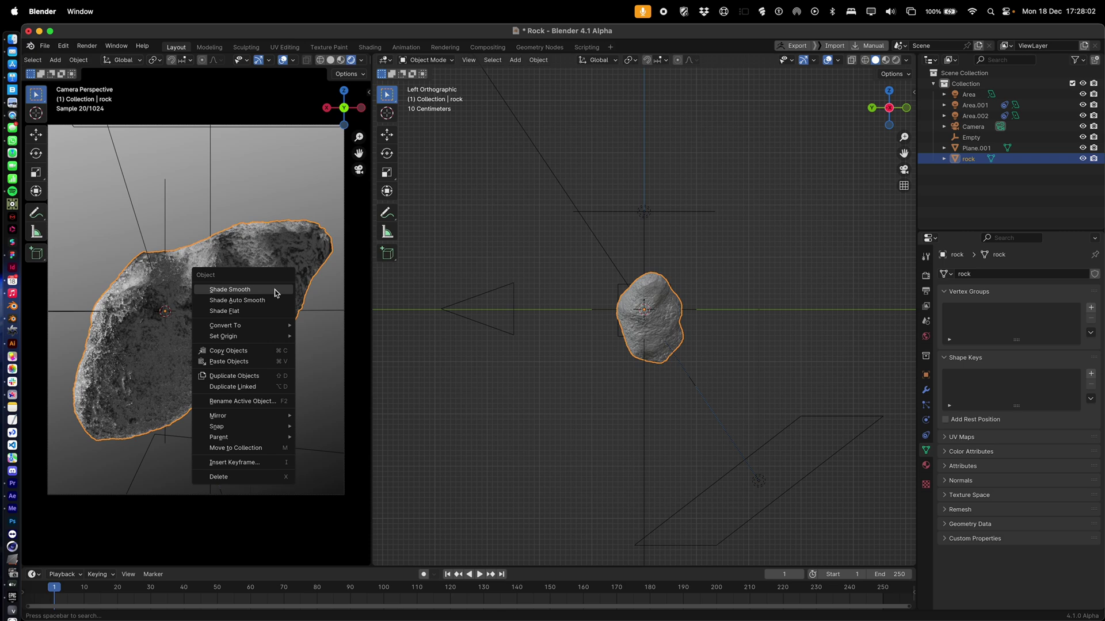
{"action": "left_click", "coordinate": [259, 310]}
{"action": "left_click", "coordinate": [406, 218]}
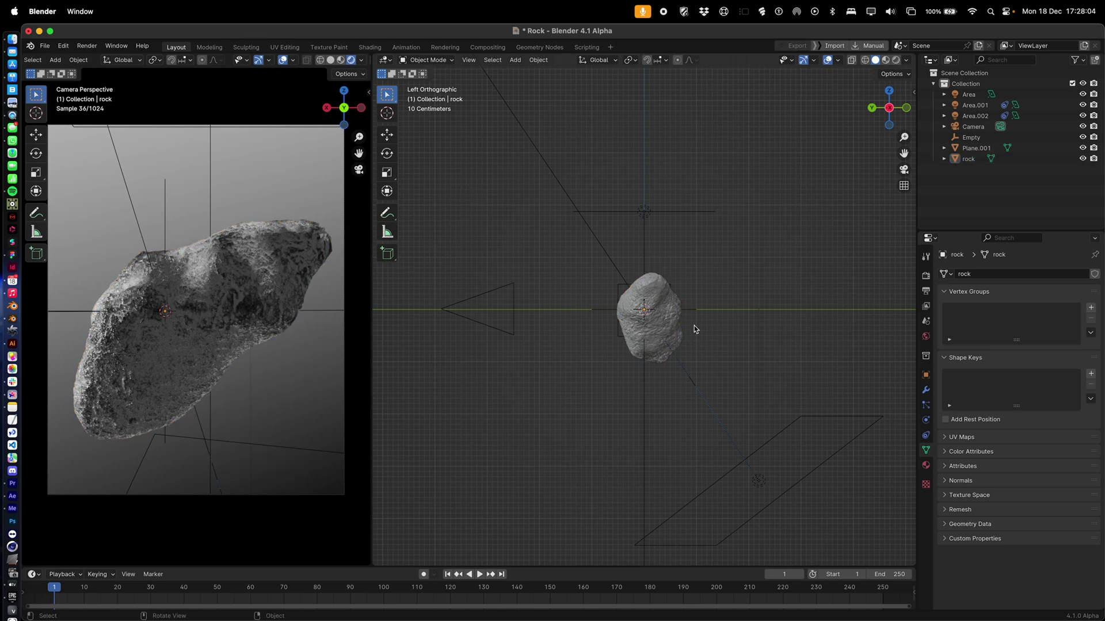
Nudge the area light below the rock slightly toward the camera in the side view, and deselect it
{"action": "left_click", "coordinate": [758, 468]}
{"action": "left_click_drag", "start_coordinate": [757, 467], "coordinate": [743, 474]}
{"action": "left_click", "coordinate": [396, 291]}
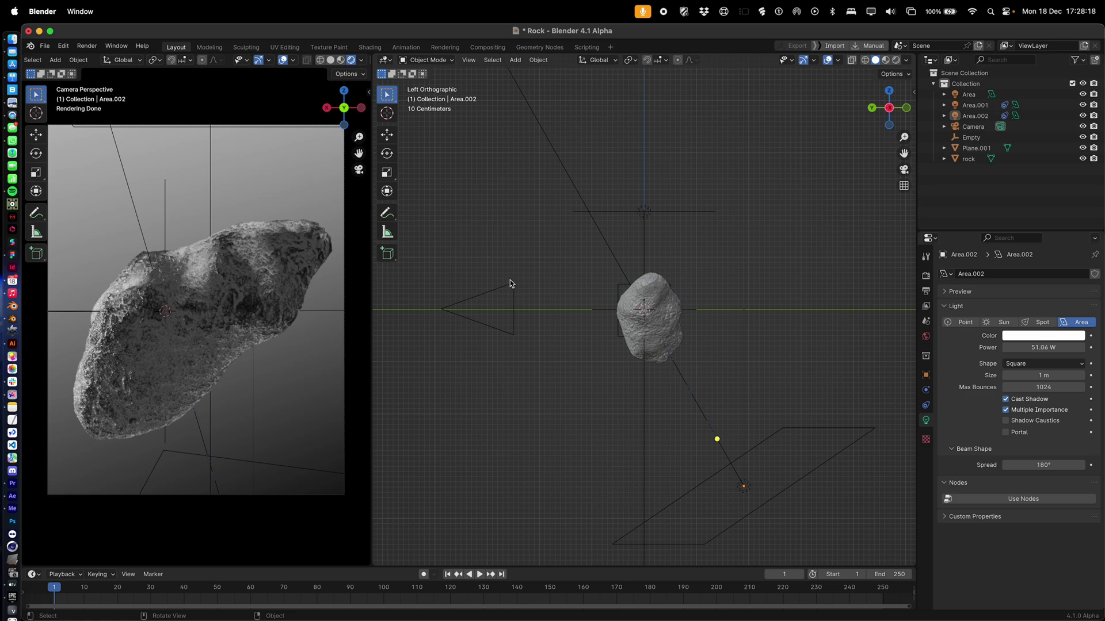
Lower the scene's Color Management Exposure to -1.536 in the render settings
{"action": "middle_click_drag", "start_coordinate": [509, 279], "coordinate": [771, 331]}
{"action": "left_click", "coordinate": [926, 276]}
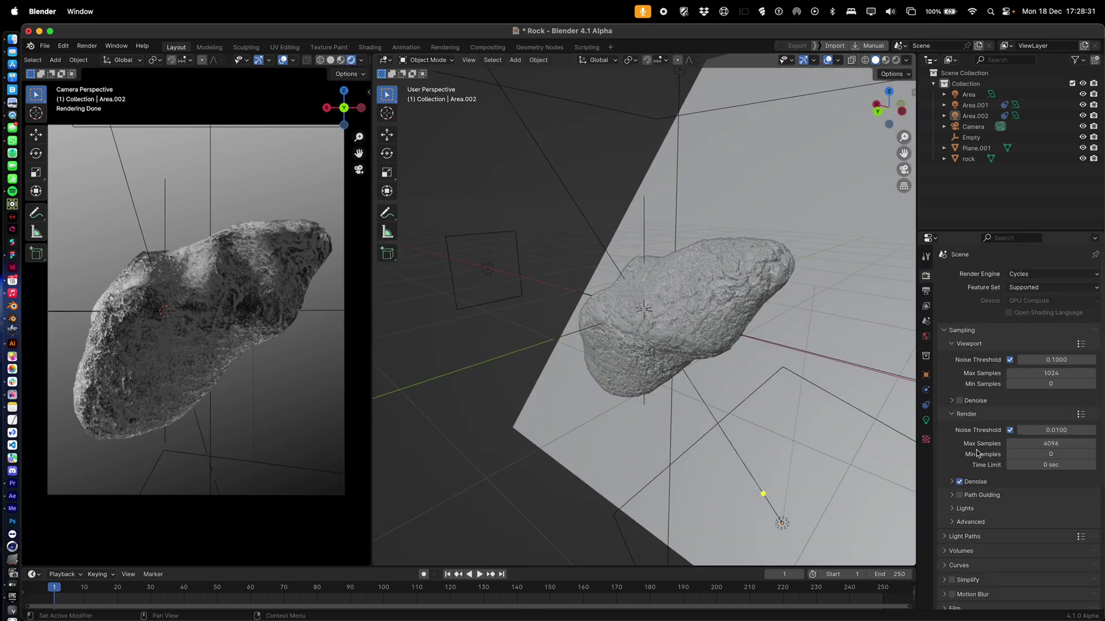
{"action": "scroll", "coordinate": [1013, 530], "scroll_direction": "down", "scroll_amount": 15}
{"action": "mouse_move", "coordinate": [1044, 550]}
{"action": "left_mouse_down"}
{"action": "mouse_move", "coordinate": [1030, 549]}
{"action": "mouse_move", "coordinate": [1056, 552]}
{"action": "left_mouse_up"}
{"action": "scroll", "coordinate": [790, 496], "scroll_direction": "down", "scroll_amount": 4}
{"action": "scroll", "coordinate": [789, 496], "scroll_direction": "up", "scroll_amount": 3}
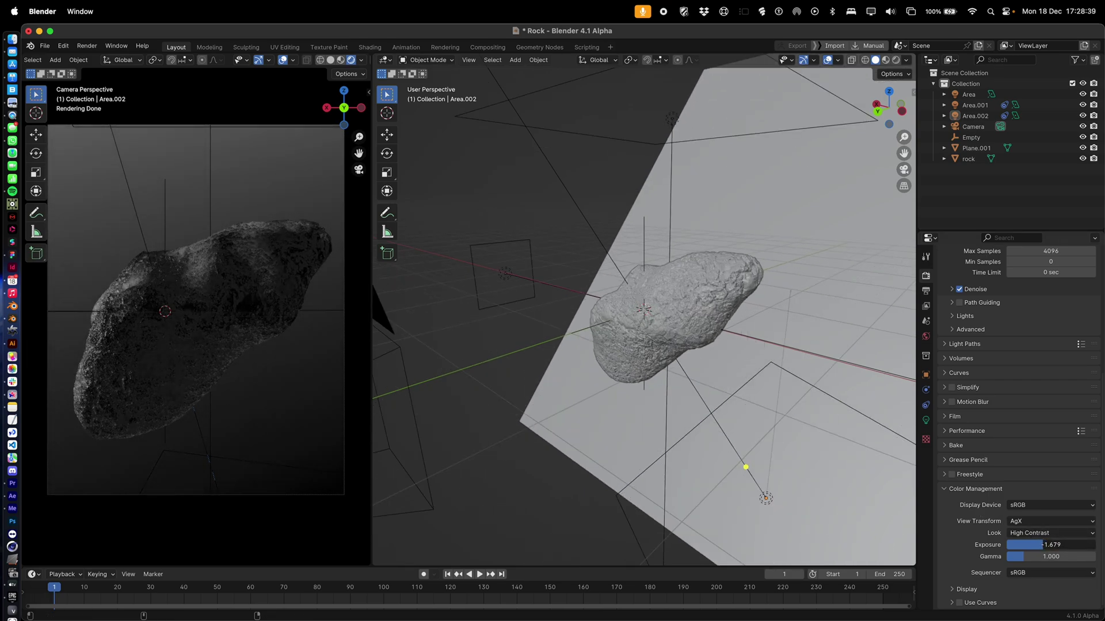
Set the Power of the area light below the rock to 155.66 W
{"action": "left_click", "coordinate": [745, 507]}
{"action": "left_click", "coordinate": [911, 440]}
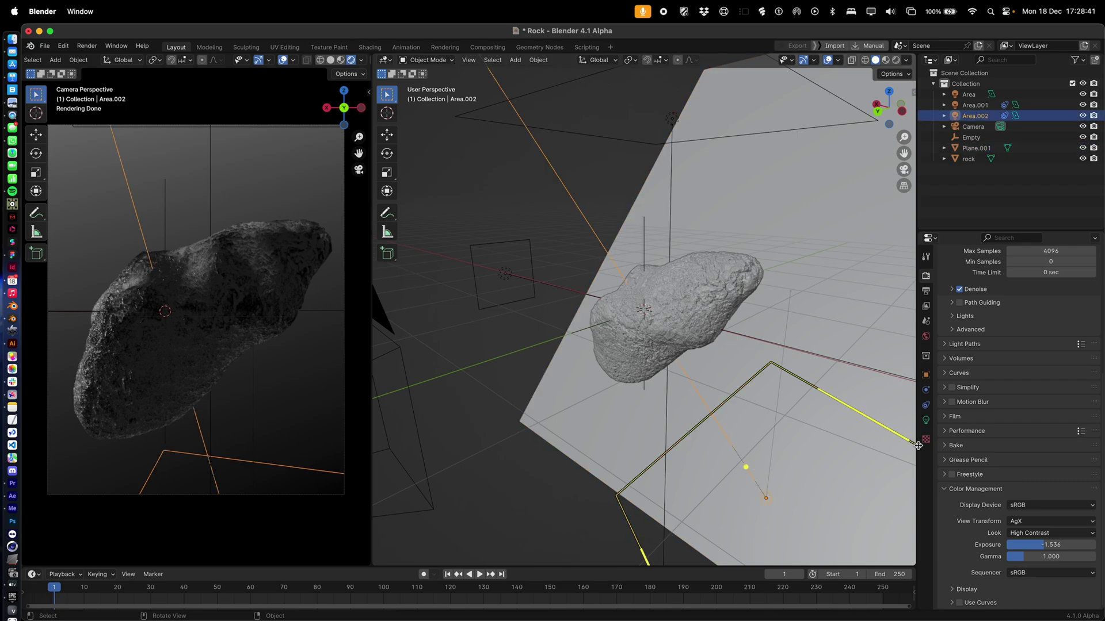
{"action": "left_click", "coordinate": [925, 420]}
{"action": "left_click_drag", "start_coordinate": [1043, 348], "coordinate": [1096, 347]}
Raise the Power of the overhead area light to brighten the rock's upper surface
{"action": "left_click", "coordinate": [507, 270]}
{"action": "scroll", "coordinate": [575, 190], "scroll_direction": "down", "scroll_amount": 5}
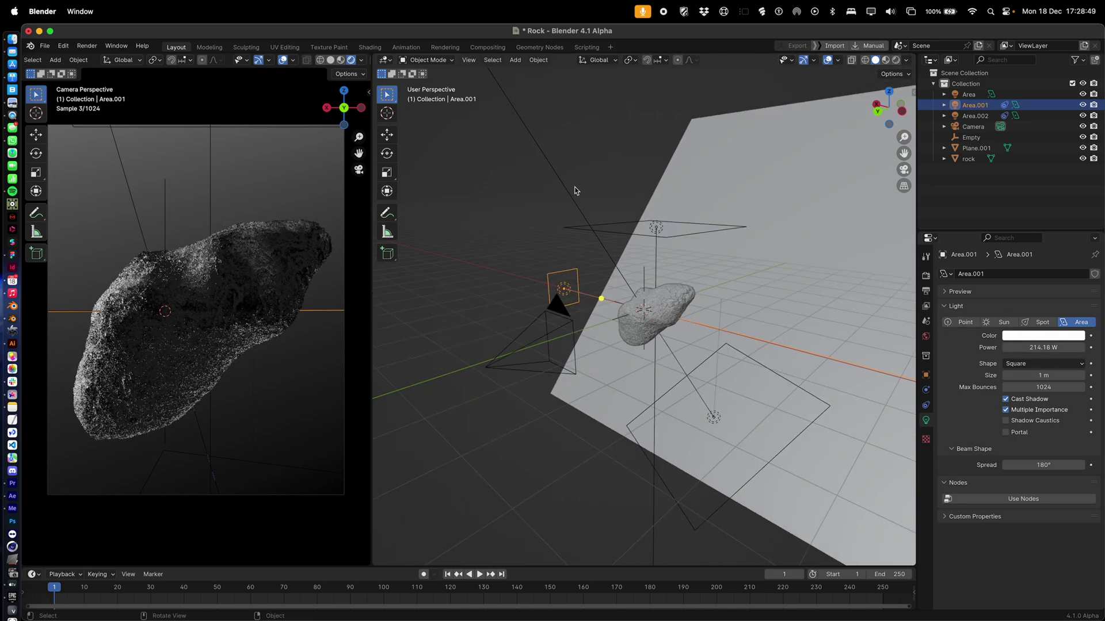
{"action": "left_click", "coordinate": [655, 227]}
{"action": "left_click_drag", "start_coordinate": [1043, 347], "coordinate": [1075, 347]}
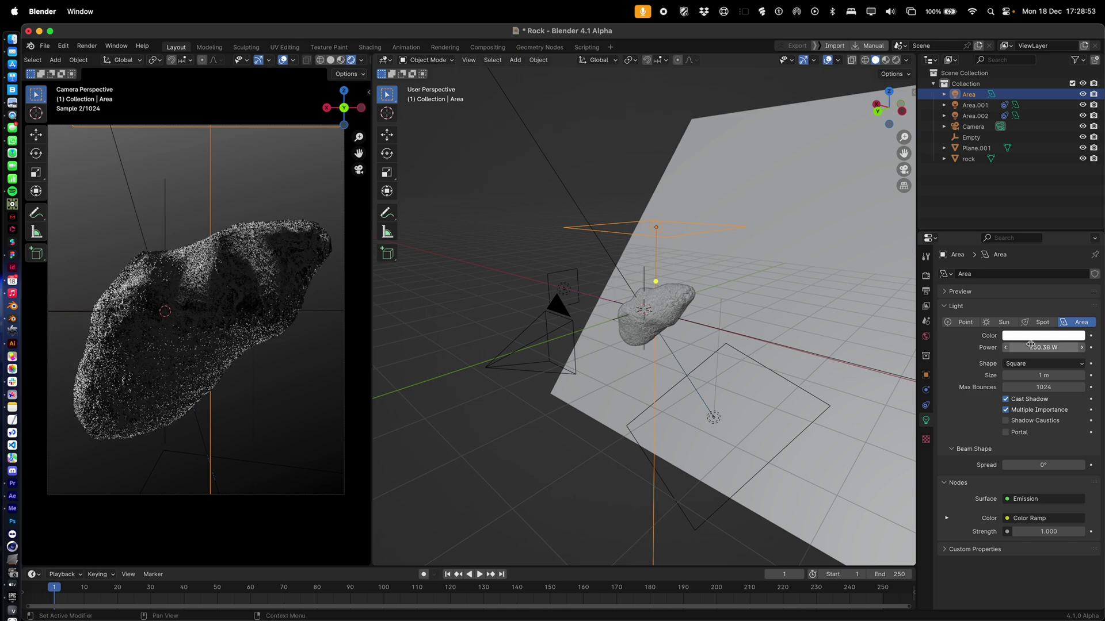
{"action": "left_click", "coordinate": [547, 160]}
{"action": "left_click", "coordinate": [461, 214]}
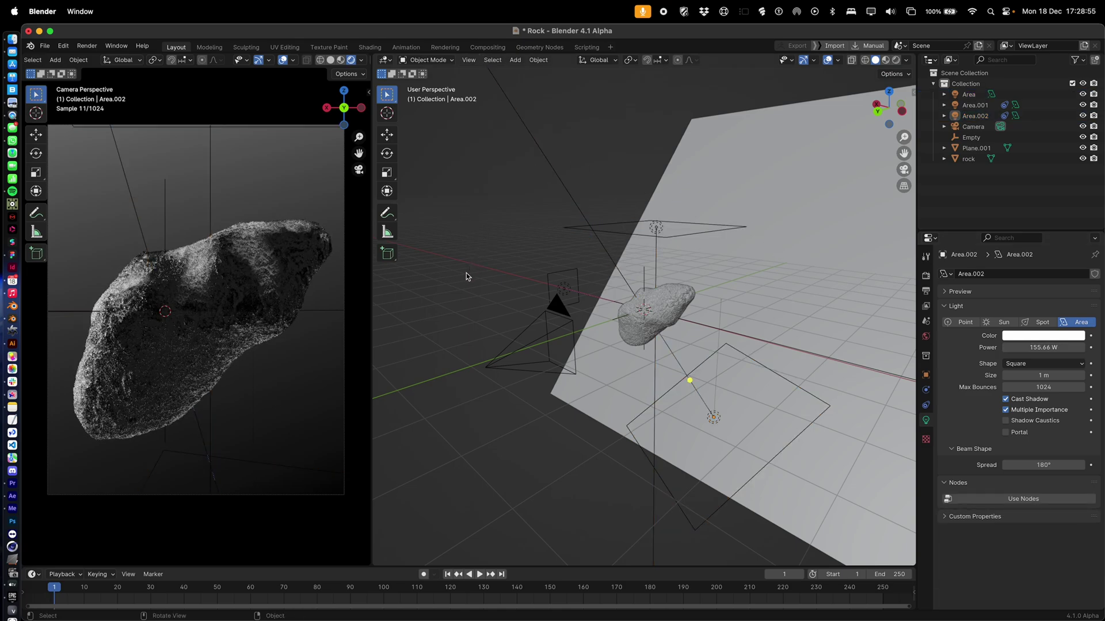
Set the camera's Focal Length to 120 mm and scale the camera object by 0.520
{"action": "type", "text": "120"}
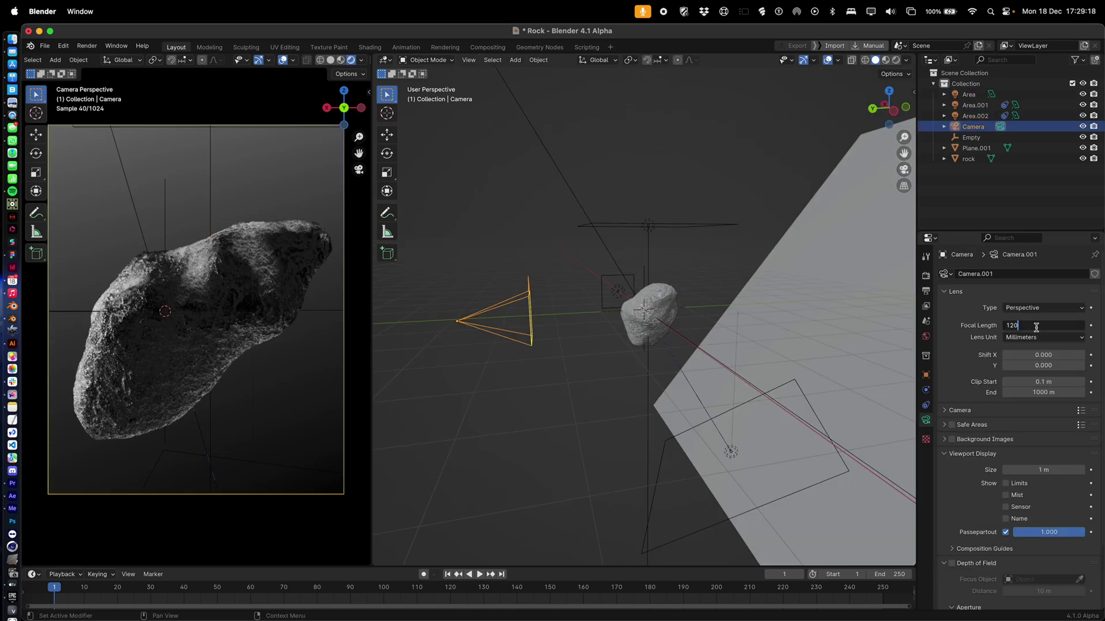
{"action": "key", "text": "Return"}
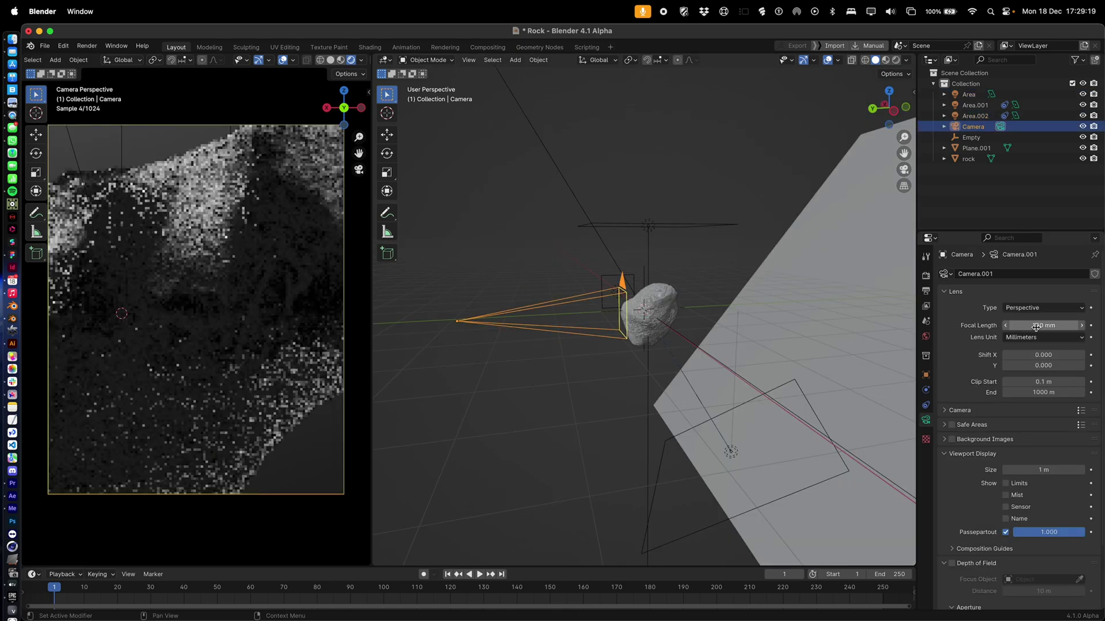
{"action": "key", "text": "s"}
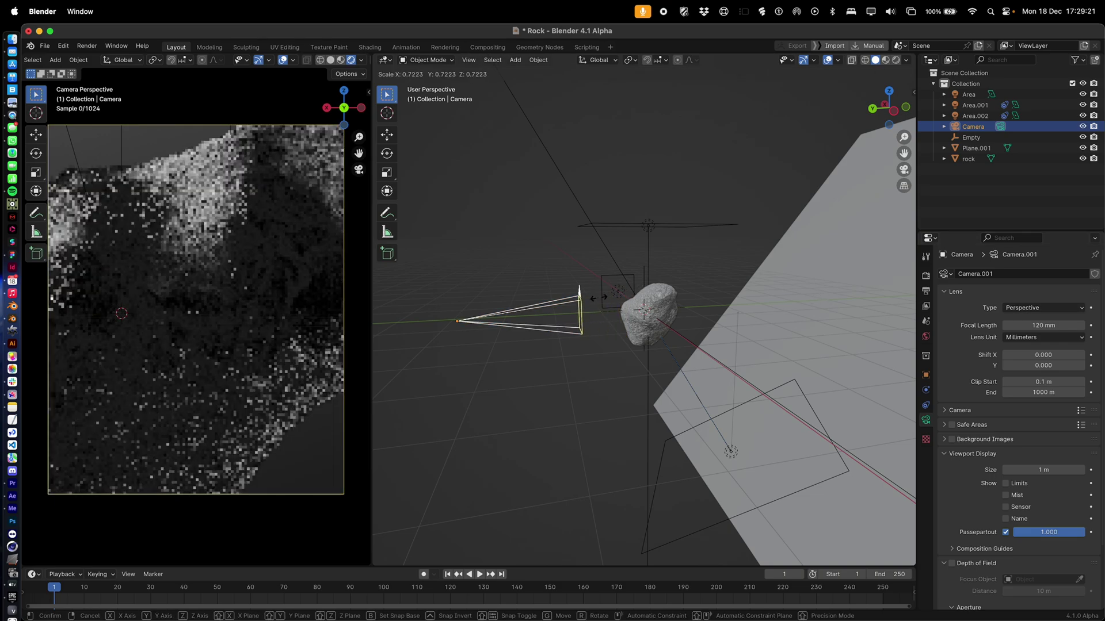
{"action": "left_click", "coordinate": [561, 305]}
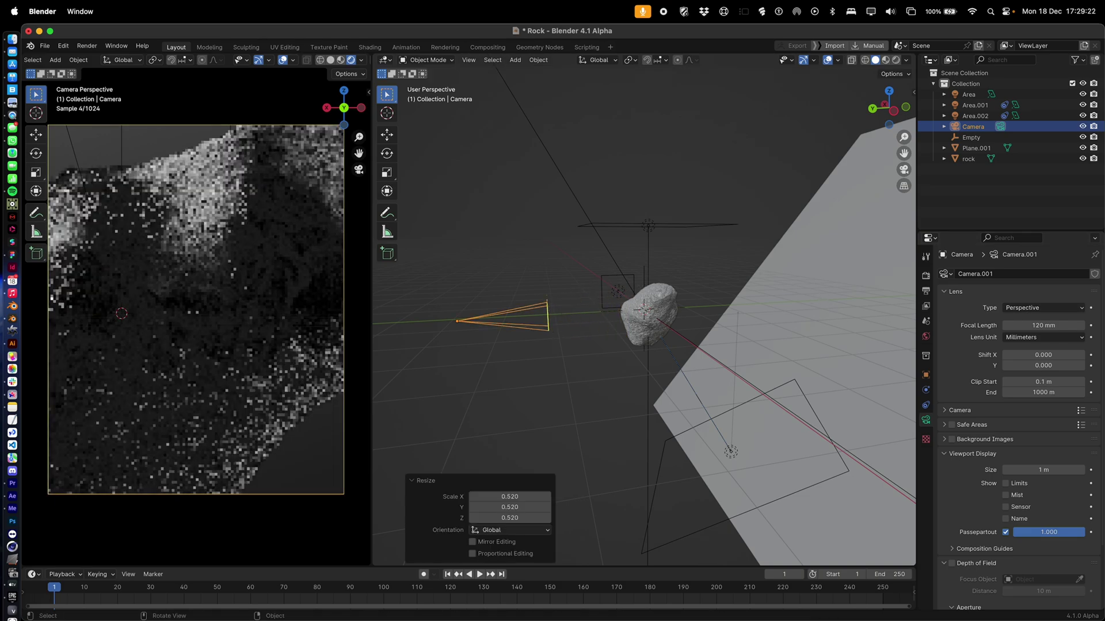
Move the camera about 1.45 m along Y away from the rock and about 0.079 m down along Z
{"action": "key", "text": "g"}
{"action": "key", "text": "y"}
{"action": "key", "text": "Escape"}
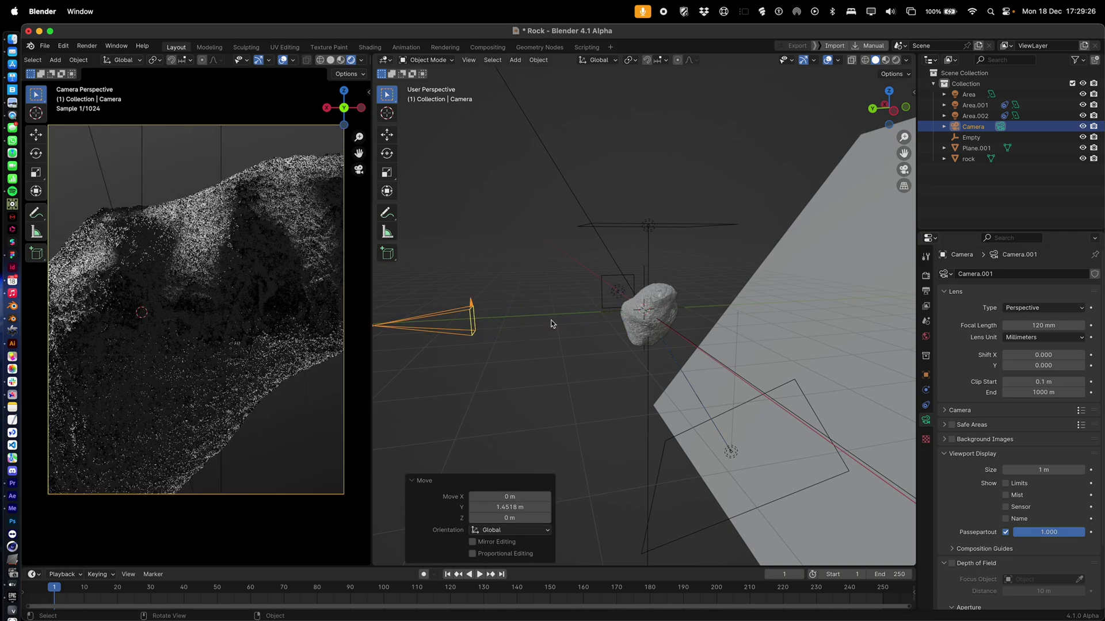
{"action": "key", "text": "g"}
{"action": "key", "text": "z"}
{"action": "left_click", "coordinate": [548, 325]}
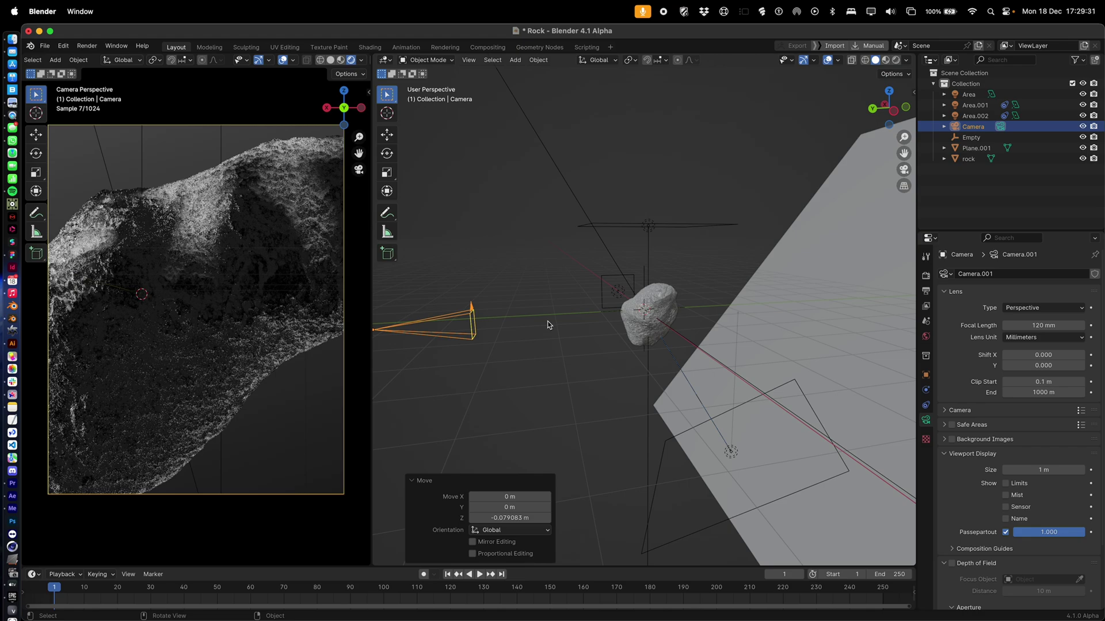